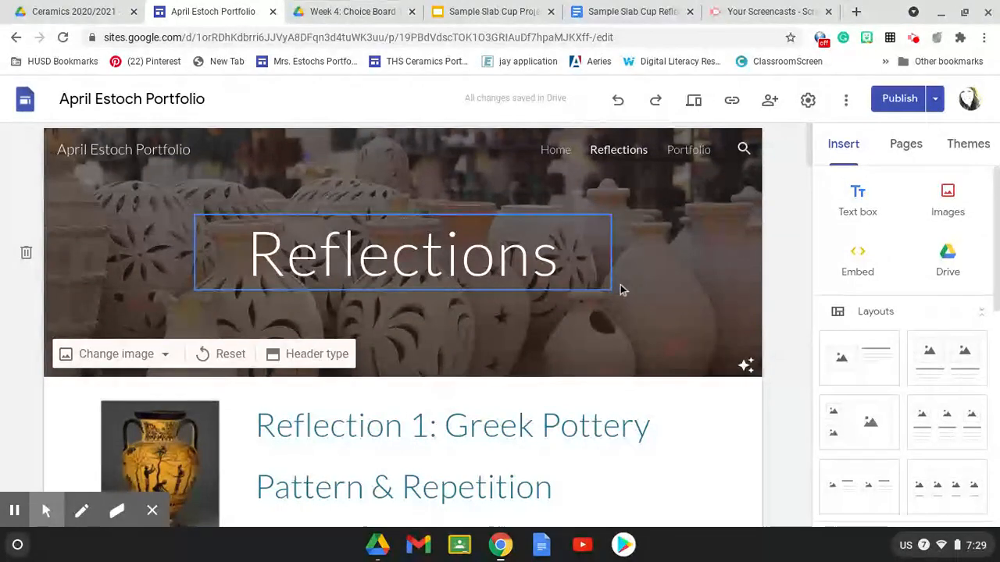
Insert a layout with one image beside a heading and text below the Reflection 7 section of the Reflections page
scroll(665, 288, down, 3)
scroll(667, 291, down, 20)
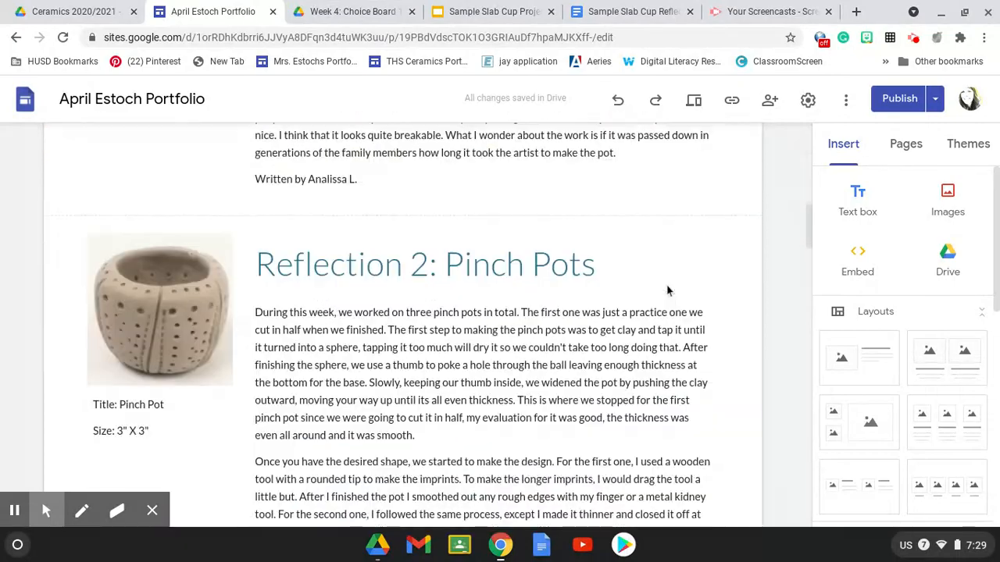
scroll(667, 291, down, 20)
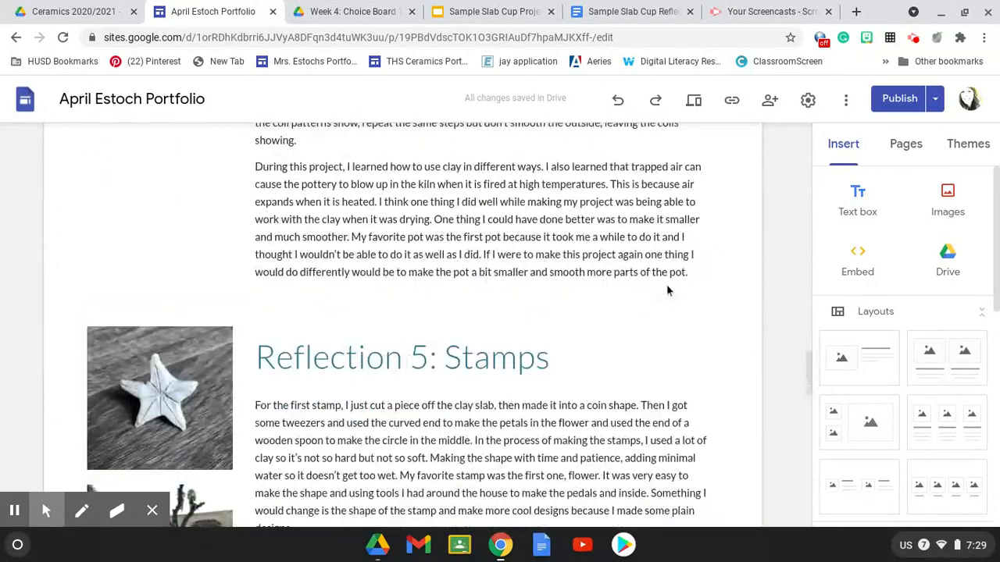
scroll(666, 291, down, 7)
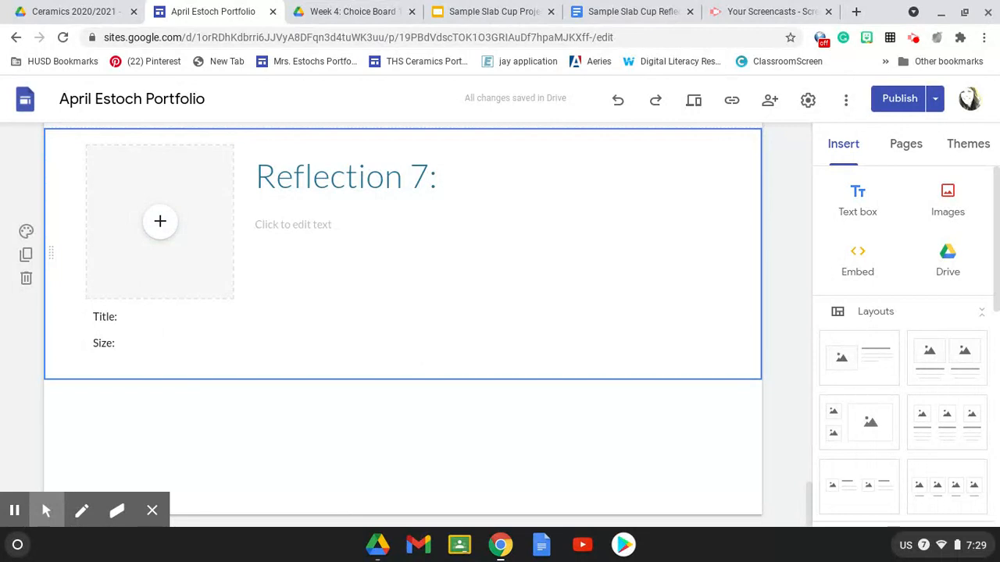
scroll(423, 357, down, 1)
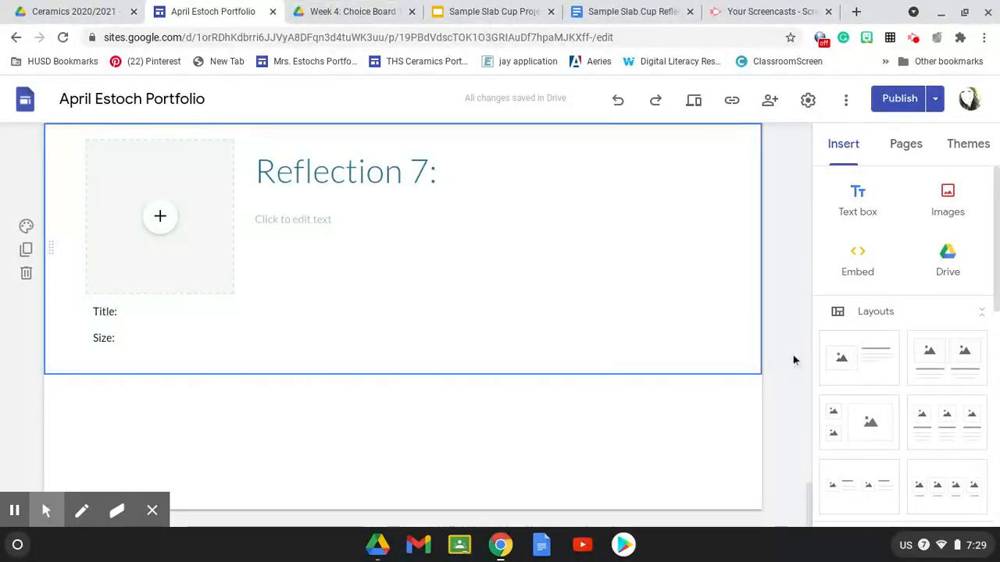
click(858, 361)
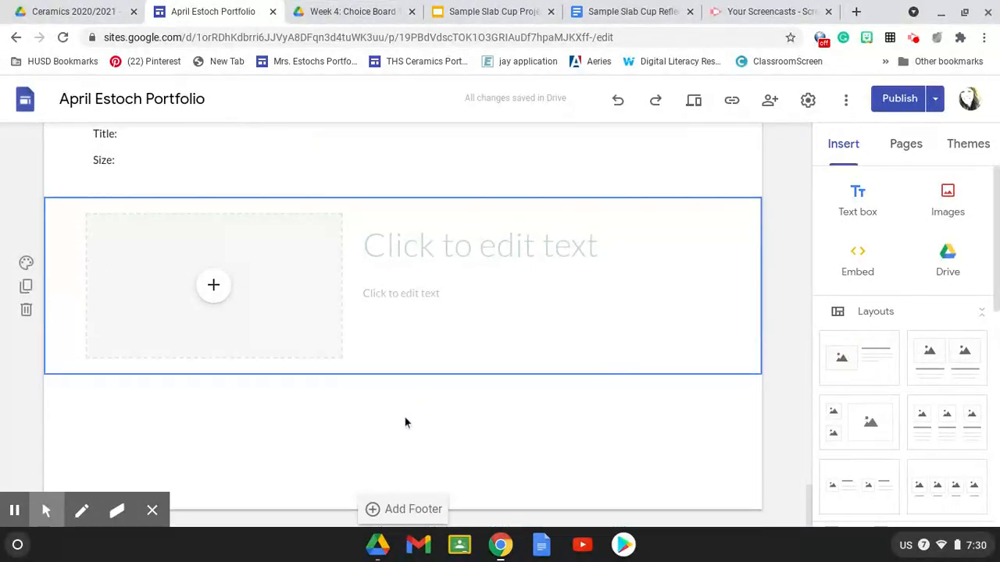
Narrow the new section's image placeholder to match the one in Reflection 7 and widen the text boxes to fill the gap
scroll(408, 424, up, 2)
scroll(394, 416, down, 1)
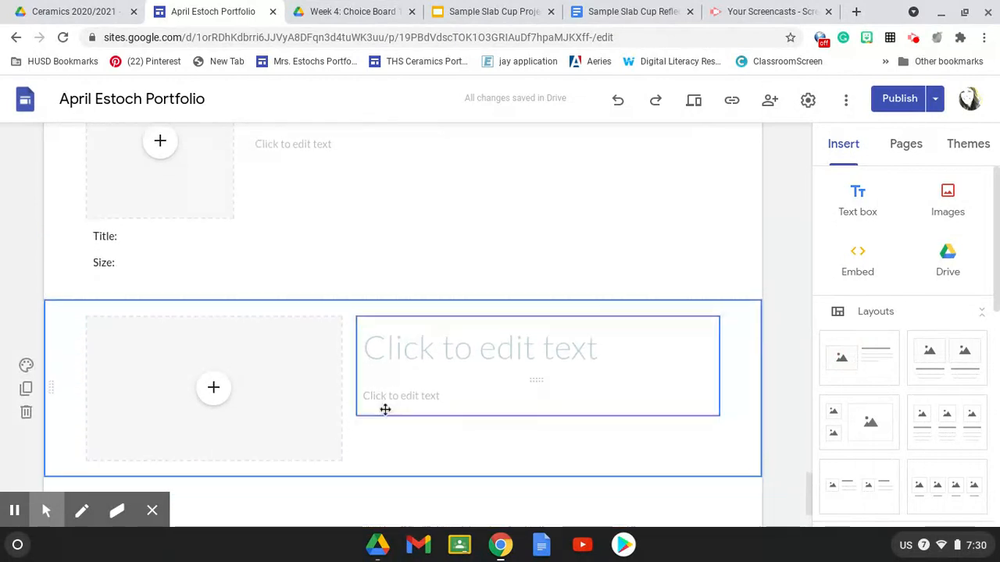
scroll(305, 390, down, 1)
click(301, 339)
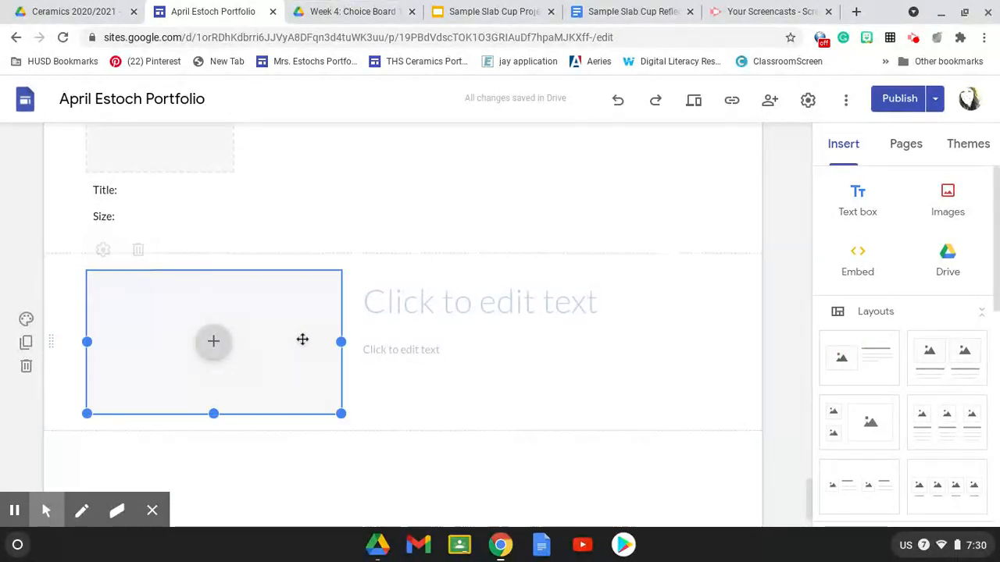
drag(342, 341, 323, 341)
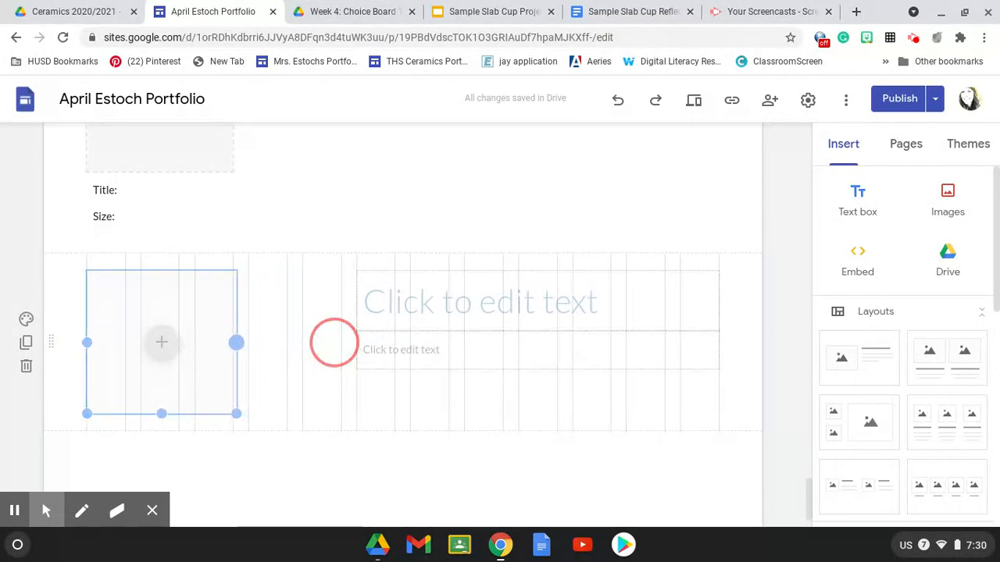
click(263, 330)
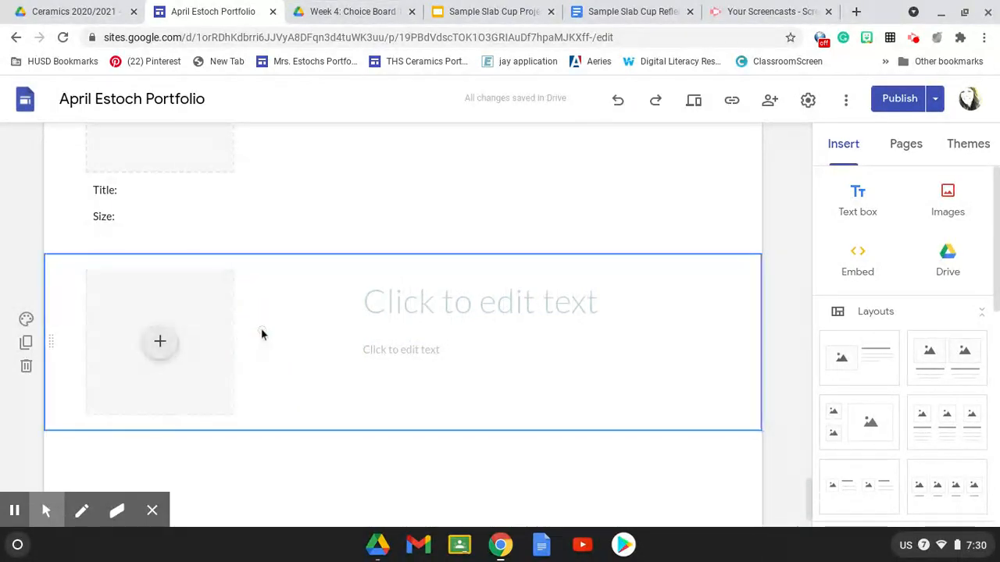
click(225, 317)
drag(232, 342, 237, 340)
click(387, 327)
drag(355, 302, 247, 318)
click(247, 319)
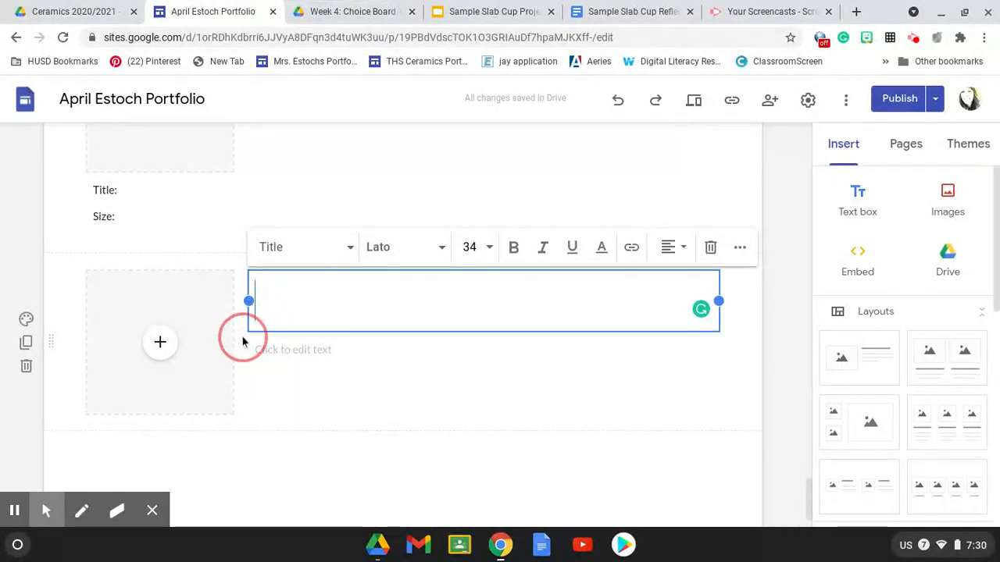
Add a text box beneath the new section's image placeholder with "Title:" and "Size:" on separate lines
click(168, 426)
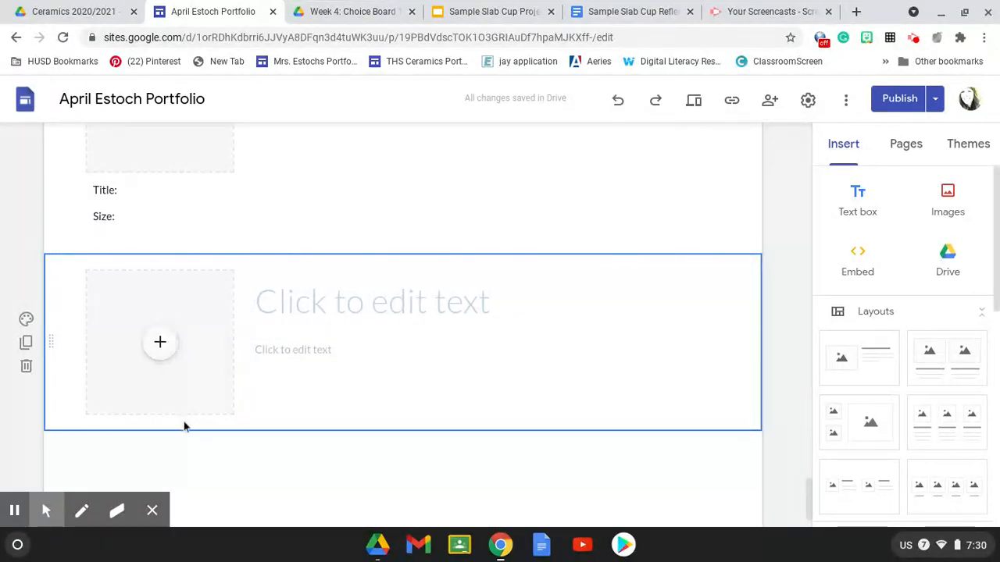
click(180, 420)
click(180, 422)
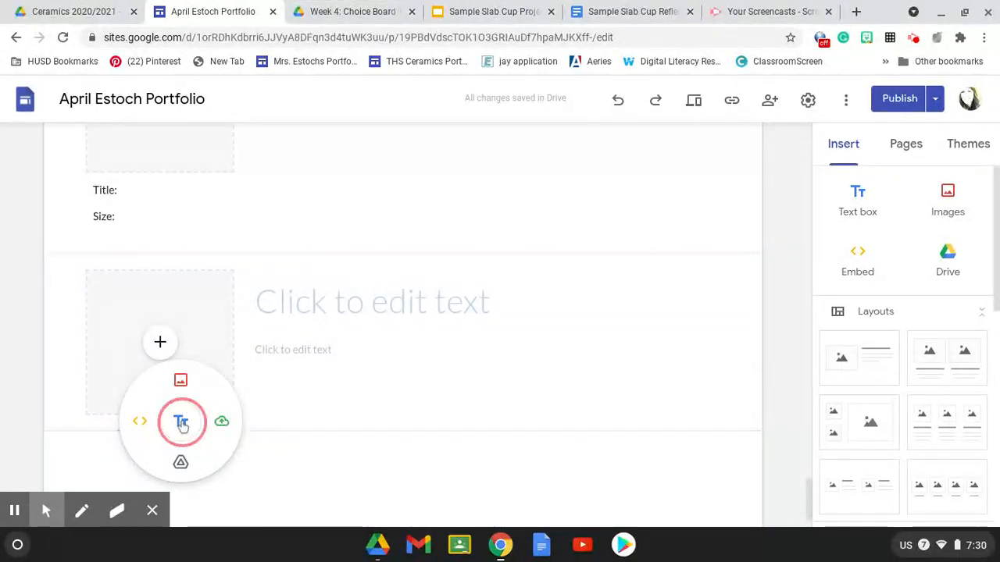
text(Title:)
key(Return)
text(Size:)
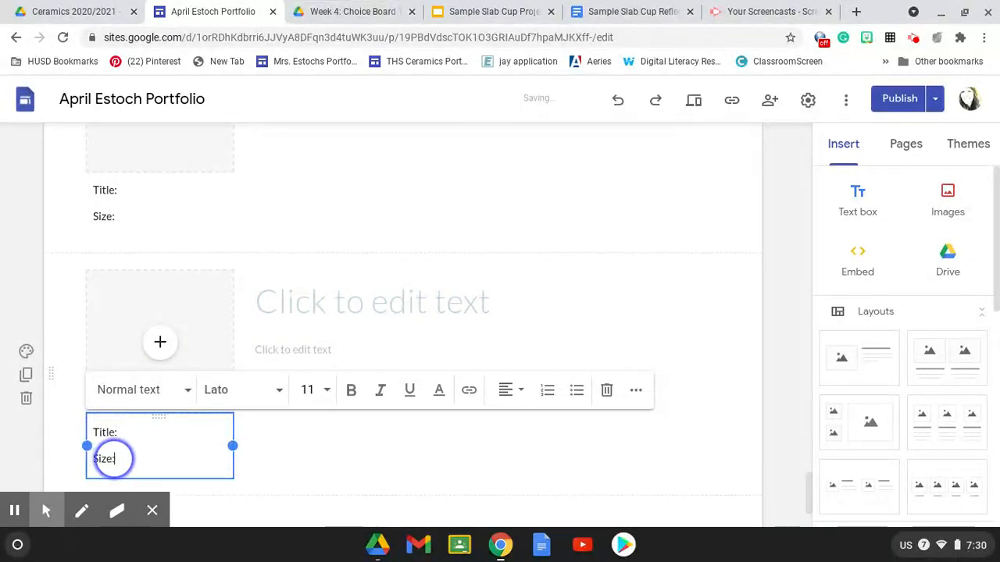
Enter "Reflection:" as the new section's heading
click(278, 453)
click(340, 303)
text(Refl)
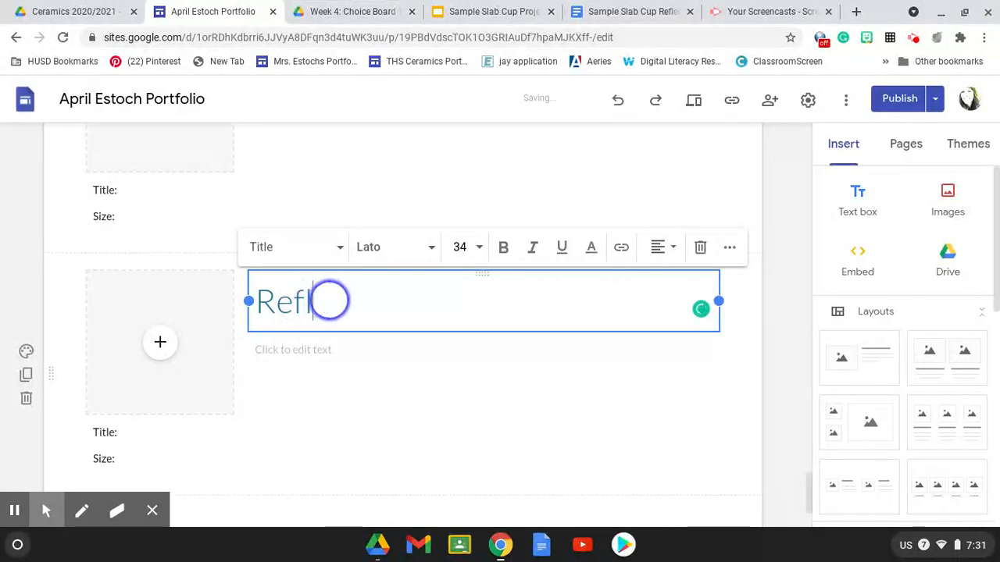
text(ection:)
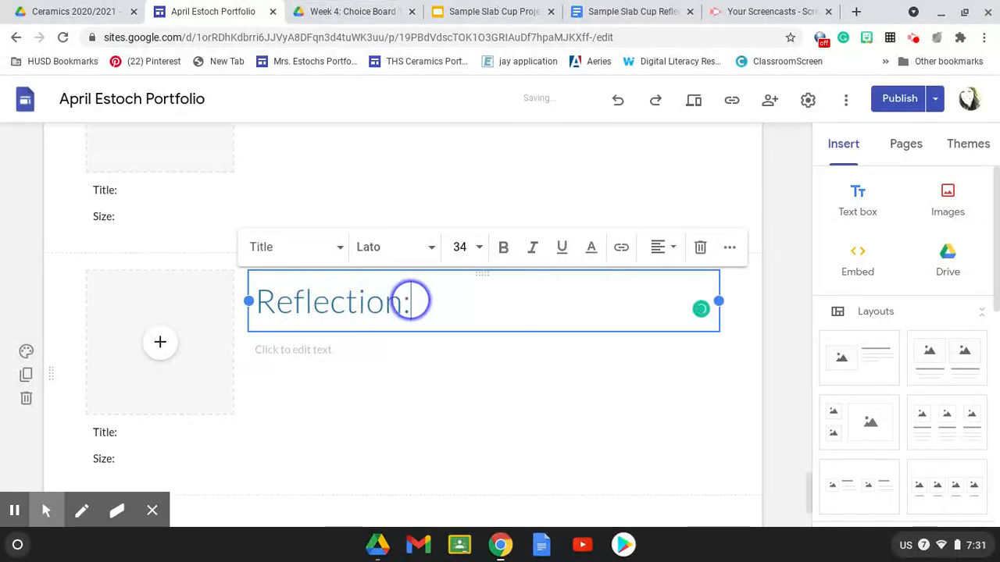
Go back through the earlier reflections and duplicate the Reflection 6: Origami Project section
scroll(324, 425, up, 3)
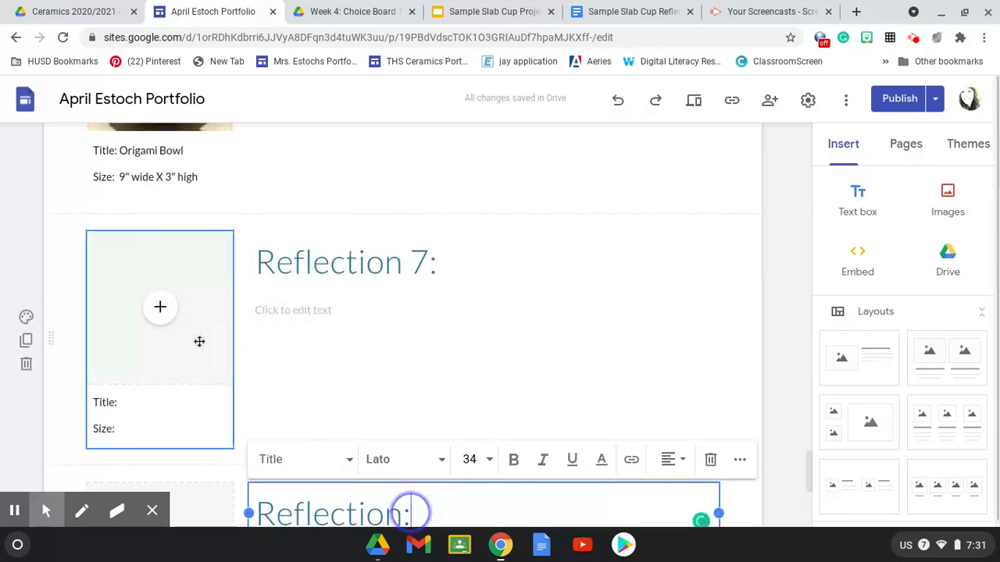
scroll(341, 358, up, 7)
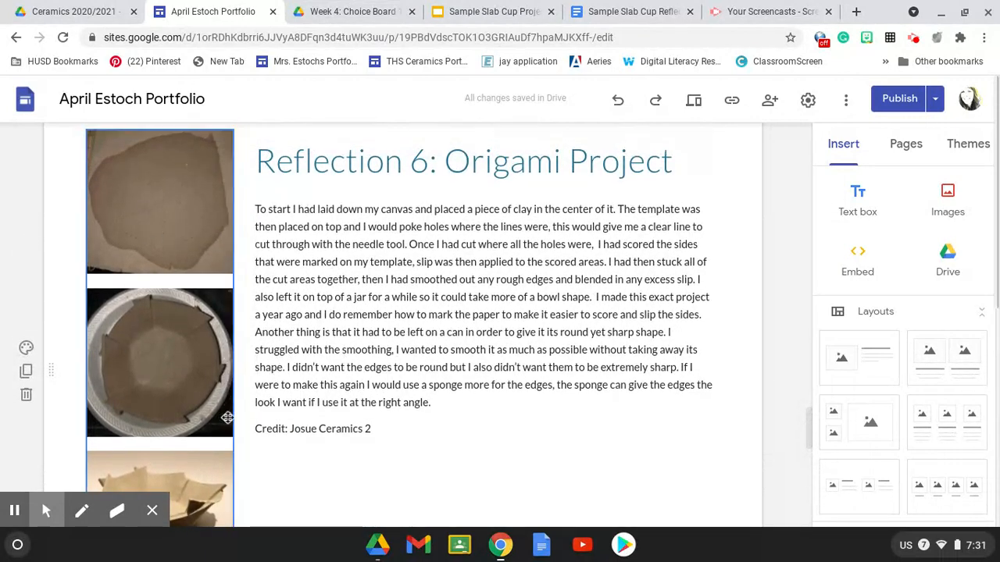
scroll(248, 414, up, 12)
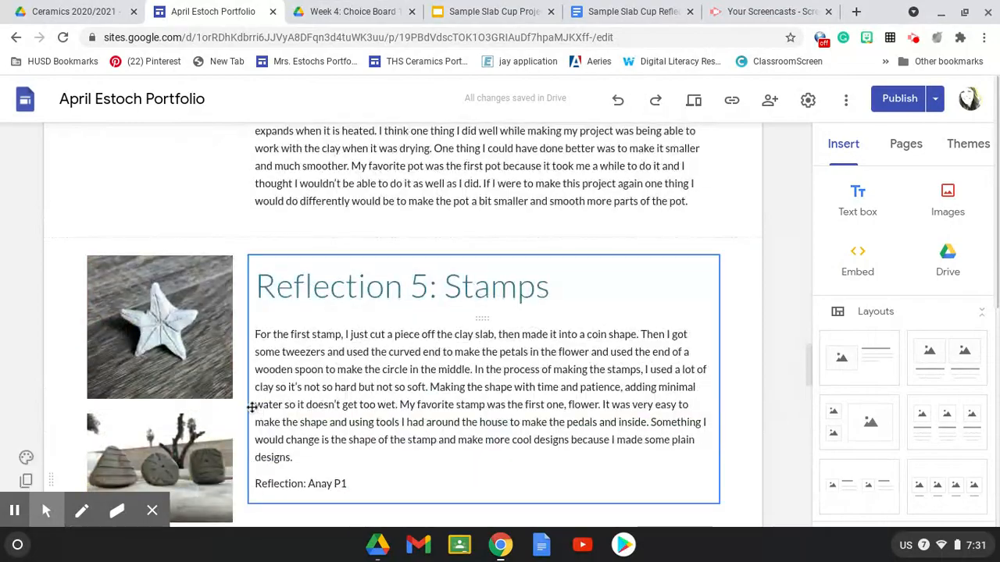
scroll(252, 405, up, 9)
scroll(251, 405, down, 10)
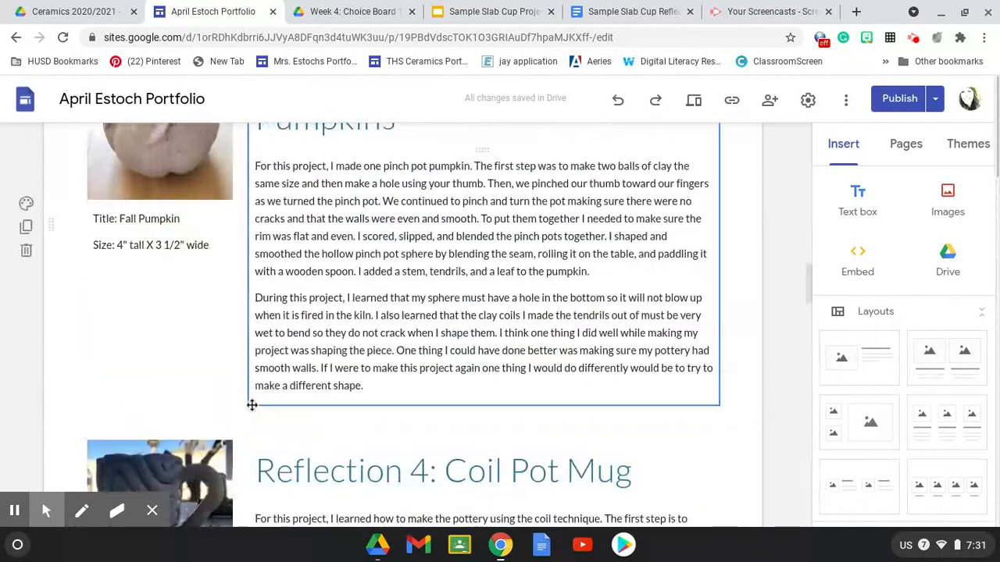
scroll(251, 404, down, 15)
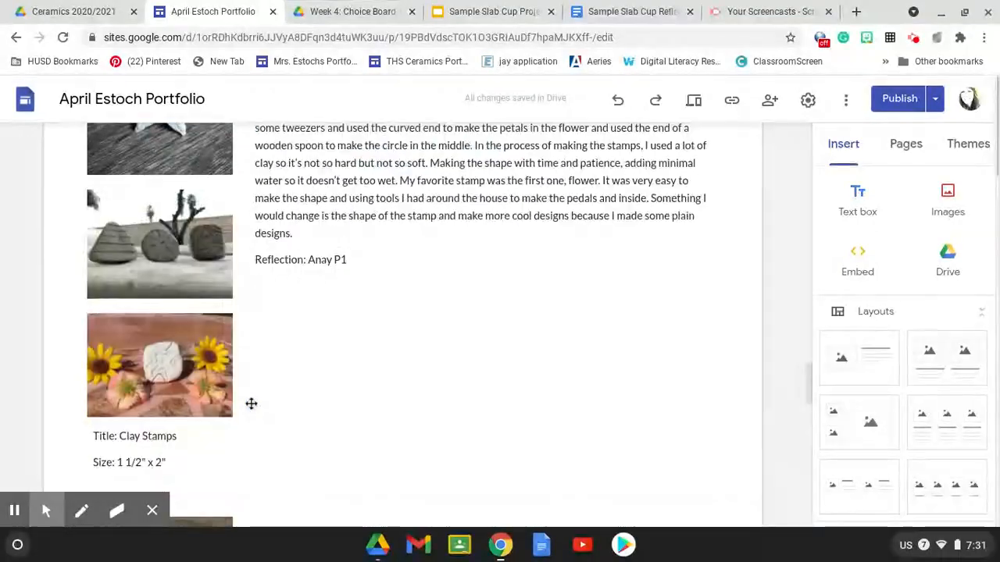
scroll(250, 403, down, 3)
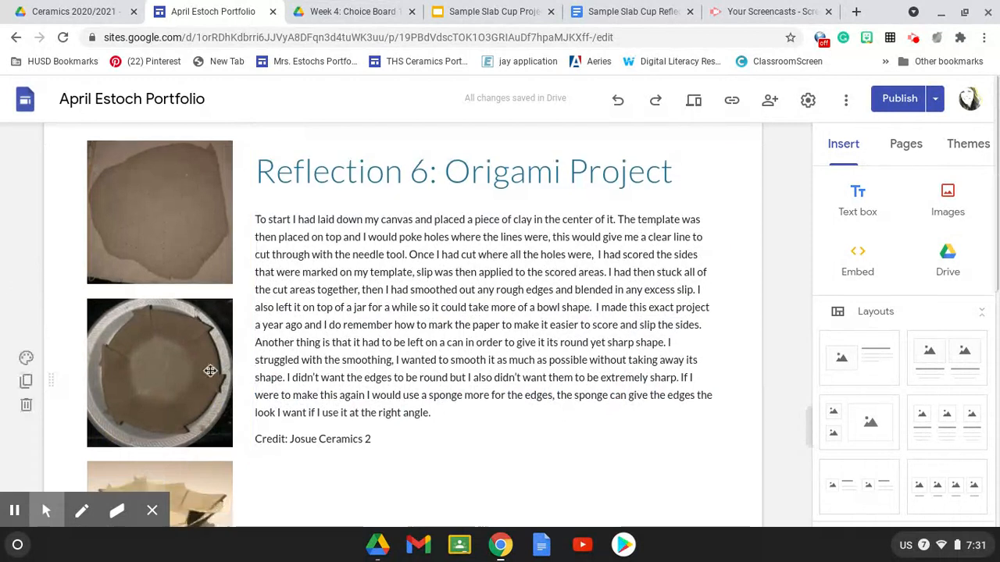
click(27, 382)
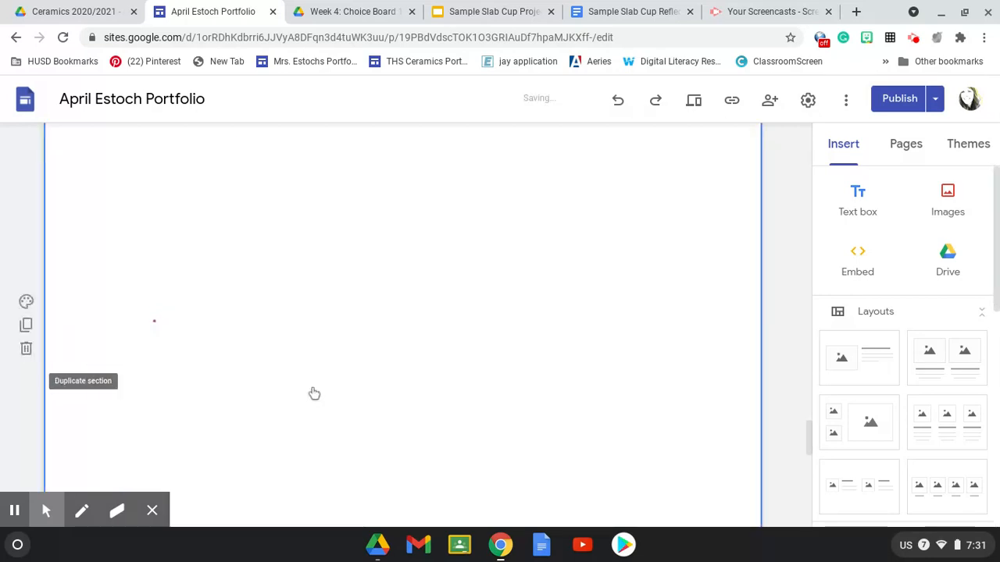
Remove the number from the duplicated Origami Project section's heading so it starts with "Reflection:"
scroll(313, 388, down, 1)
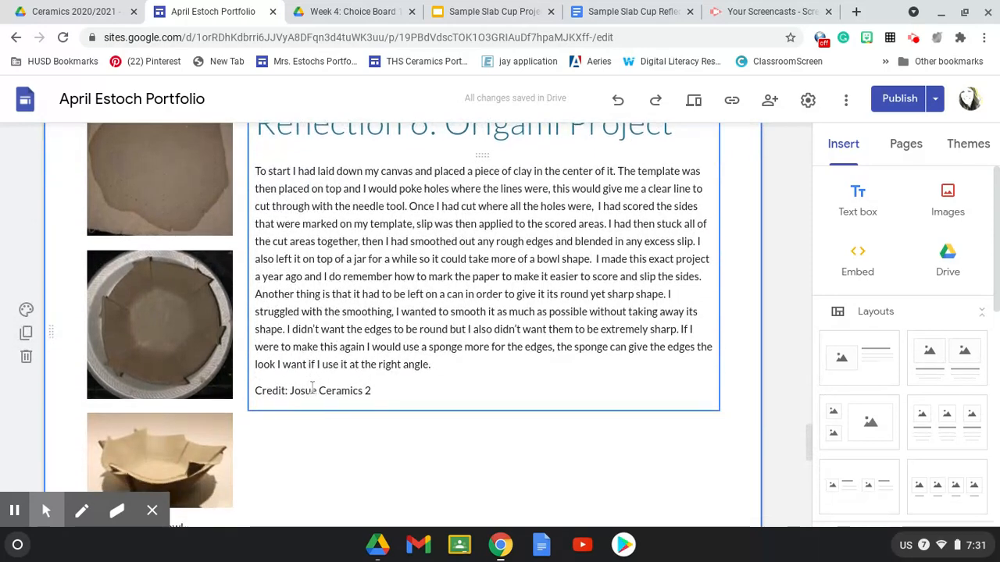
scroll(313, 388, up, 1)
click(419, 211)
click(420, 211)
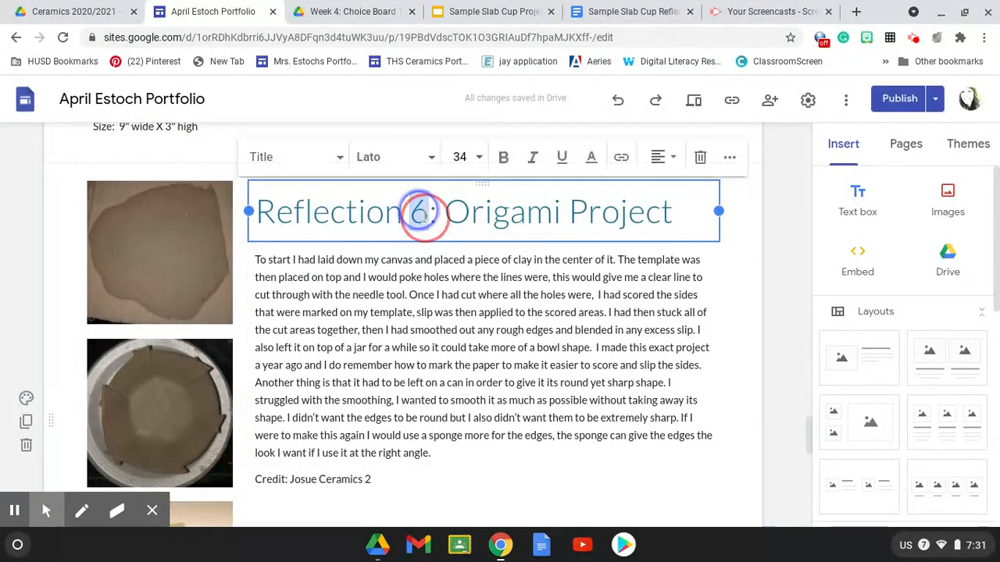
key(BackSpace)
key(BackSpace)
key(BackSpace)
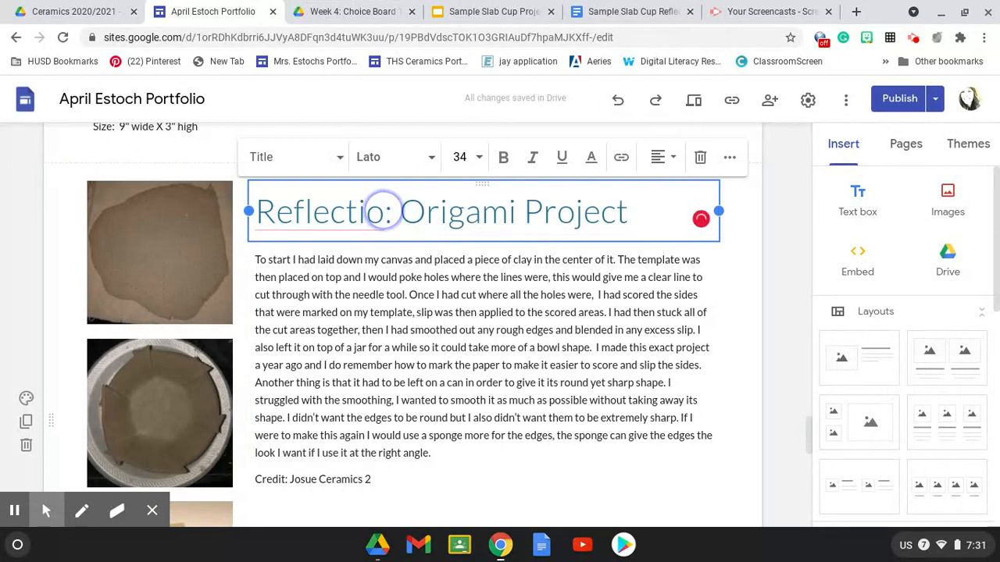
text(n)
Replace "Origami Project" in the duplicated section's heading with "Choice Board Project 1/ Slab Mug"
drag(420, 211, 636, 217)
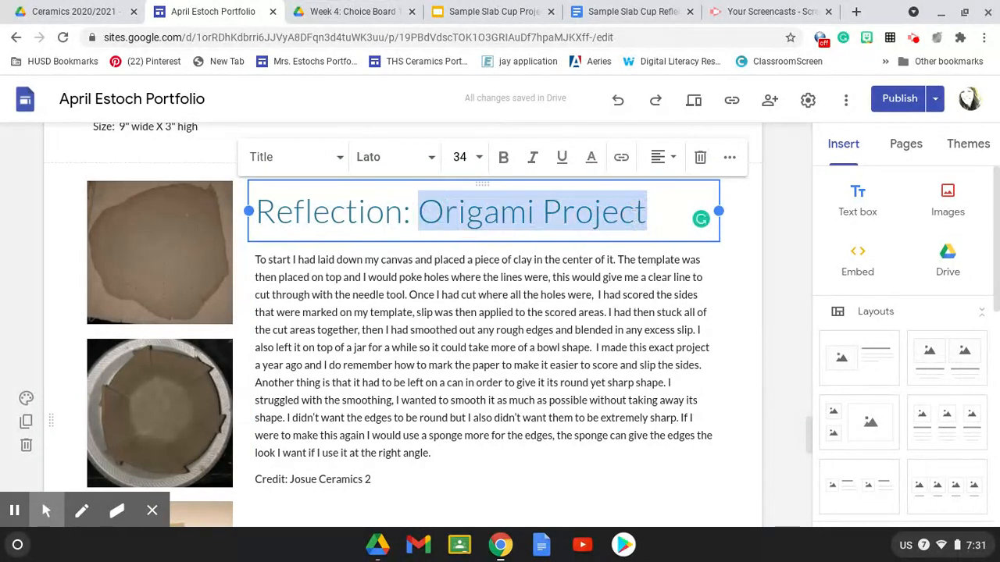
text(Choice Board Proje)
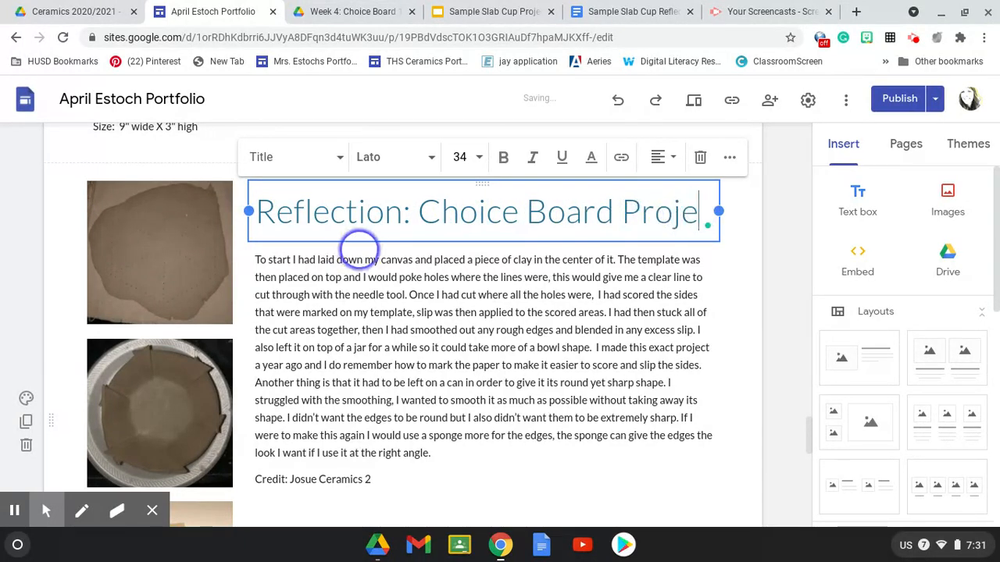
text(ct 1/)
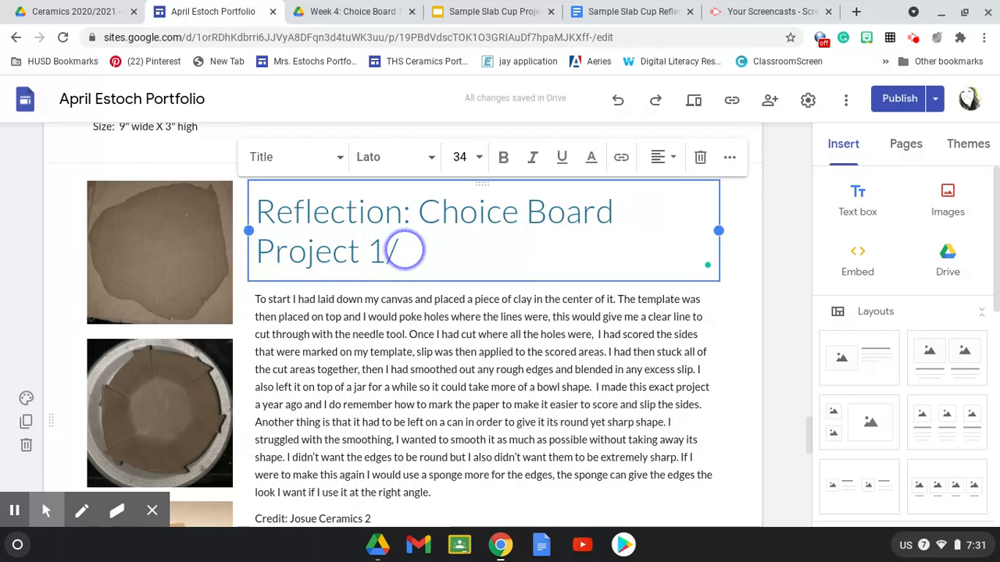
text( Slab)
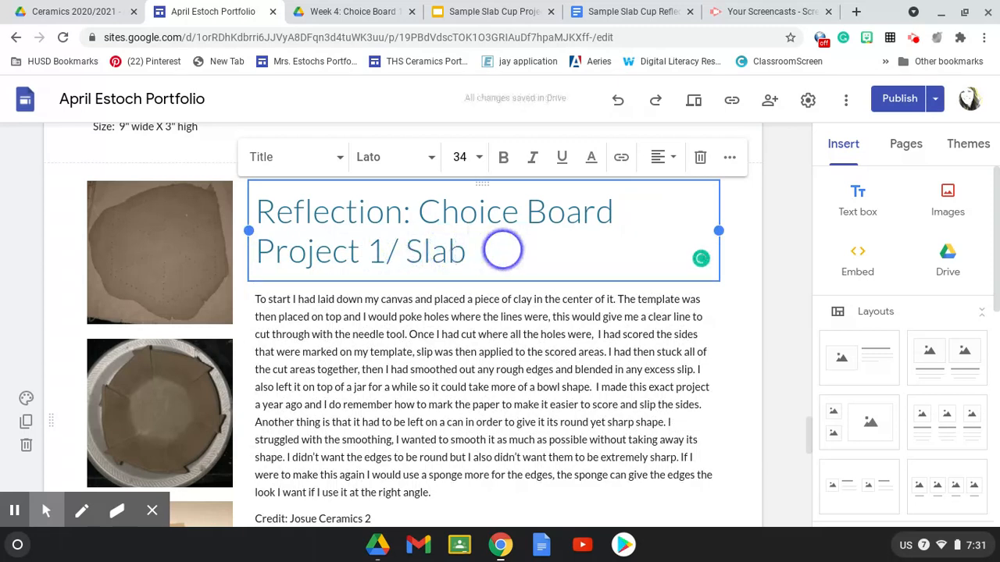
text( Mug)
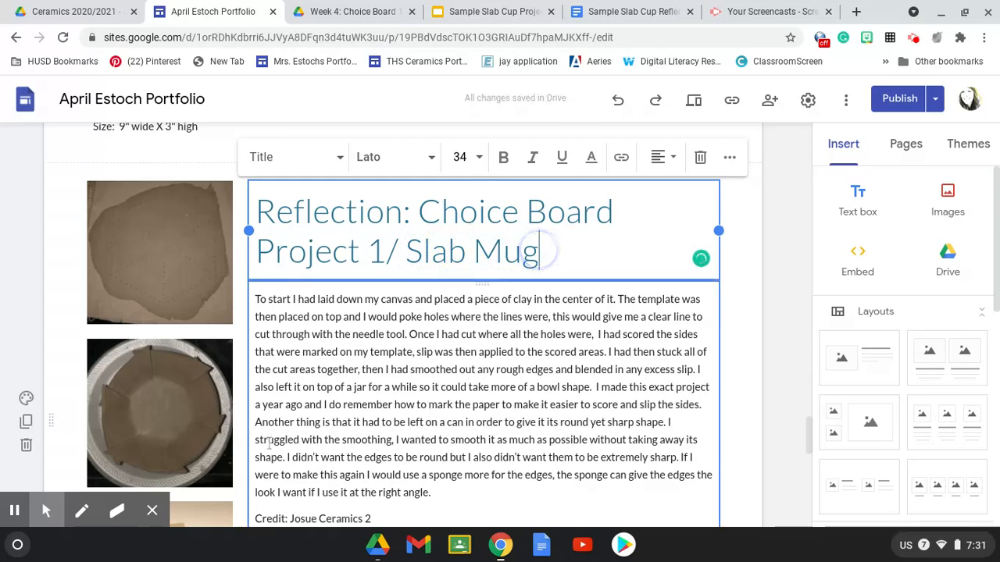
Switch to the Sample Slab Cup Reflection document in Google Docs and copy the whole reflection text from its box
scroll(414, 399, down, 1)
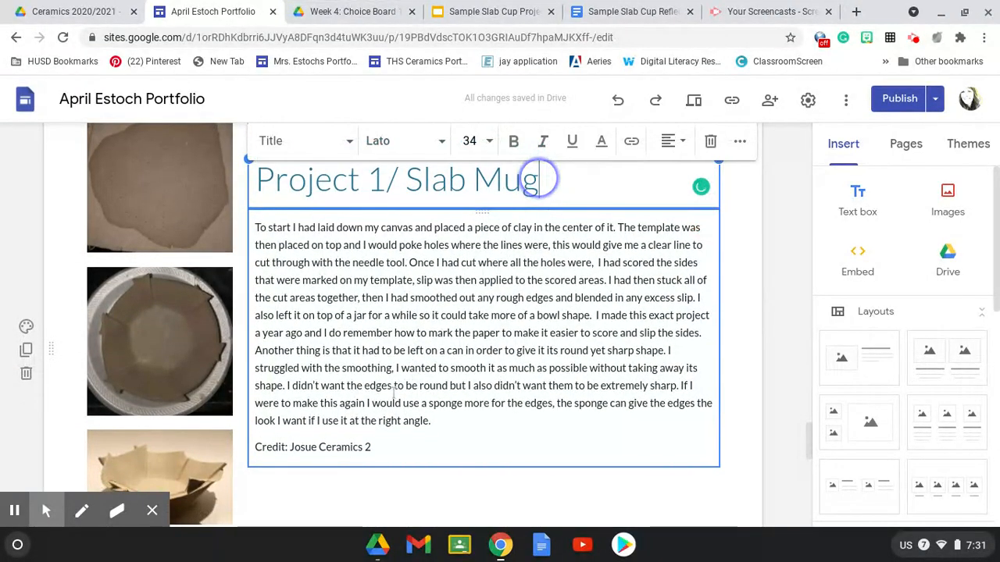
click(389, 418)
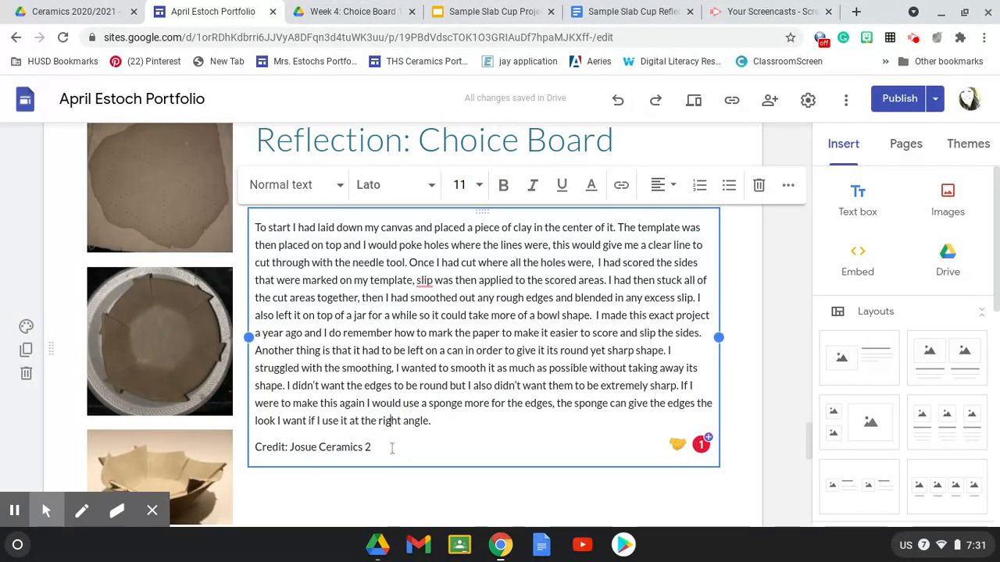
click(617, 13)
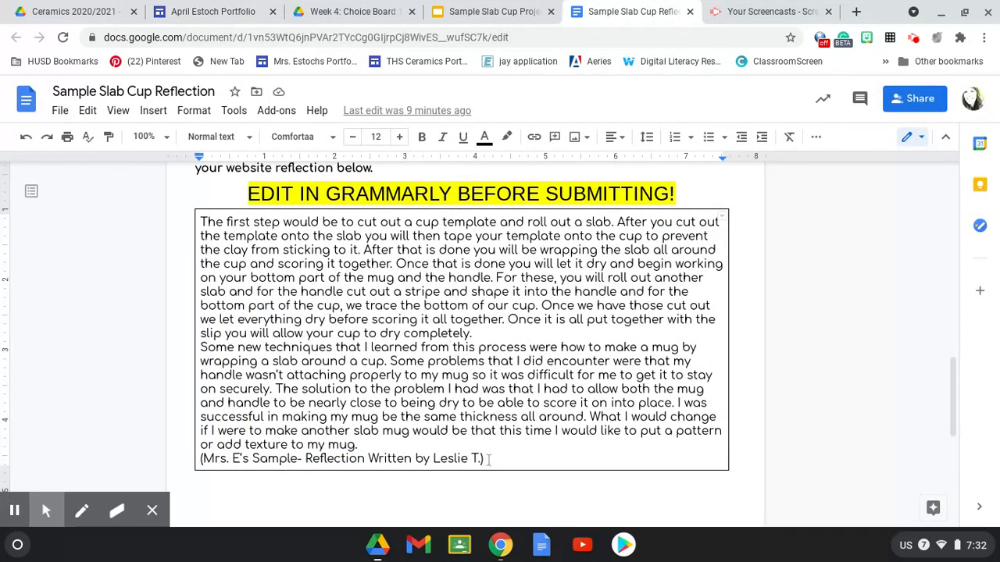
drag(484, 458, 200, 222)
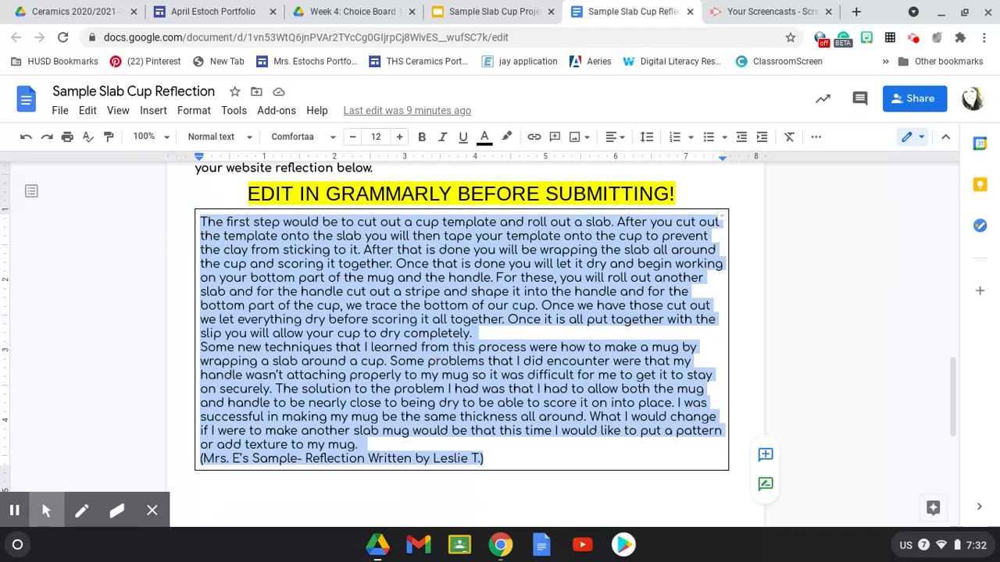
right_click(420, 305)
click(464, 161)
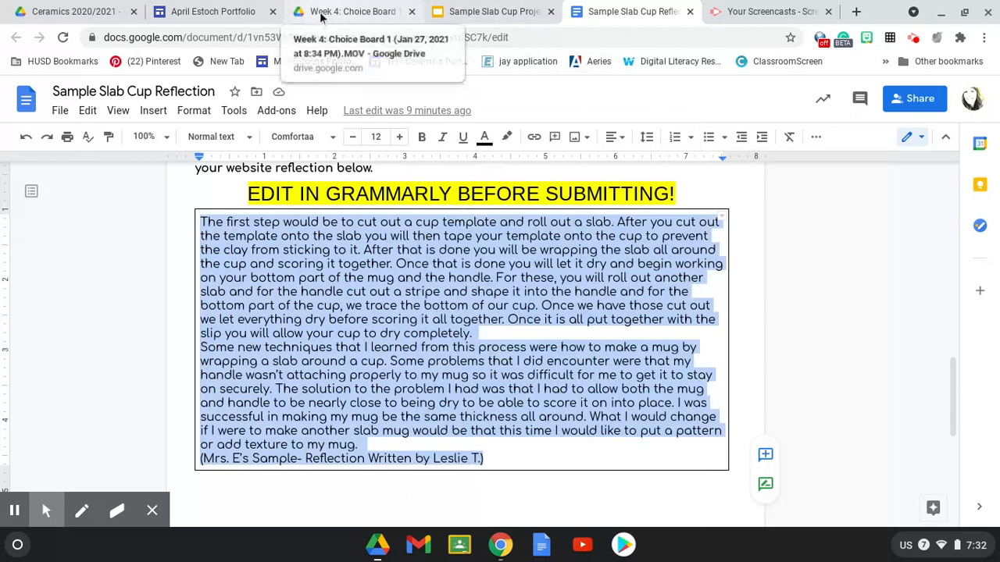
Switch back to the Google Sites portfolio and delete the old origami reflection text, including its credit line, from the duplicated section
click(219, 16)
click(387, 420)
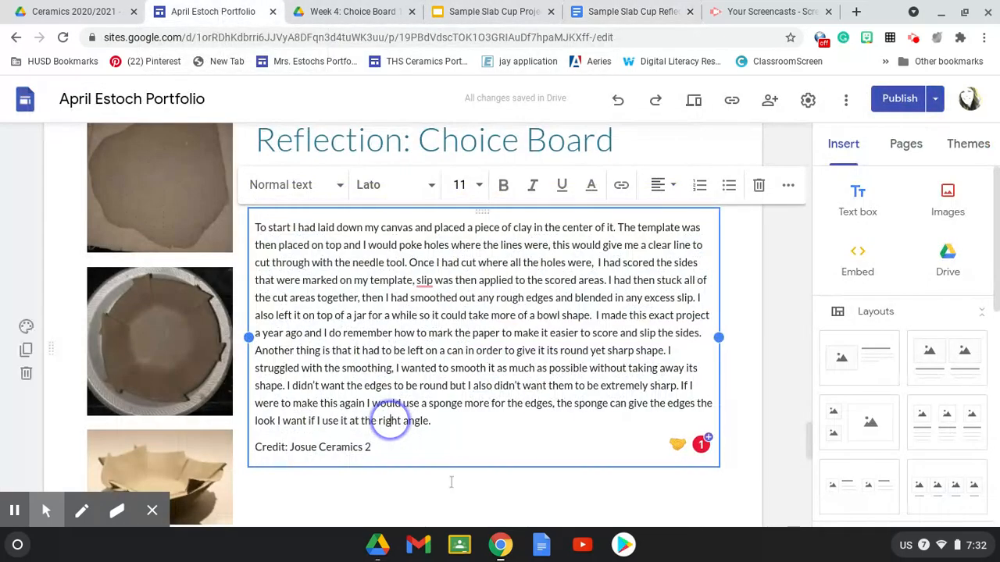
click(374, 447)
drag(374, 447, 255, 226)
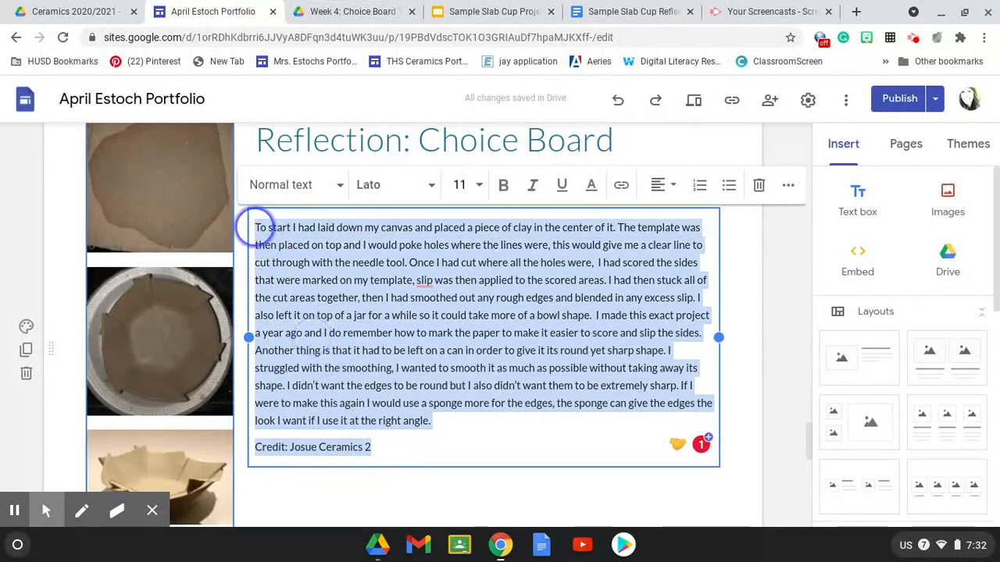
key(BackSpace)
Paste the copied slab cup reflection as plain text into the emptied text box and remove the trailing blank line
right_click(287, 227)
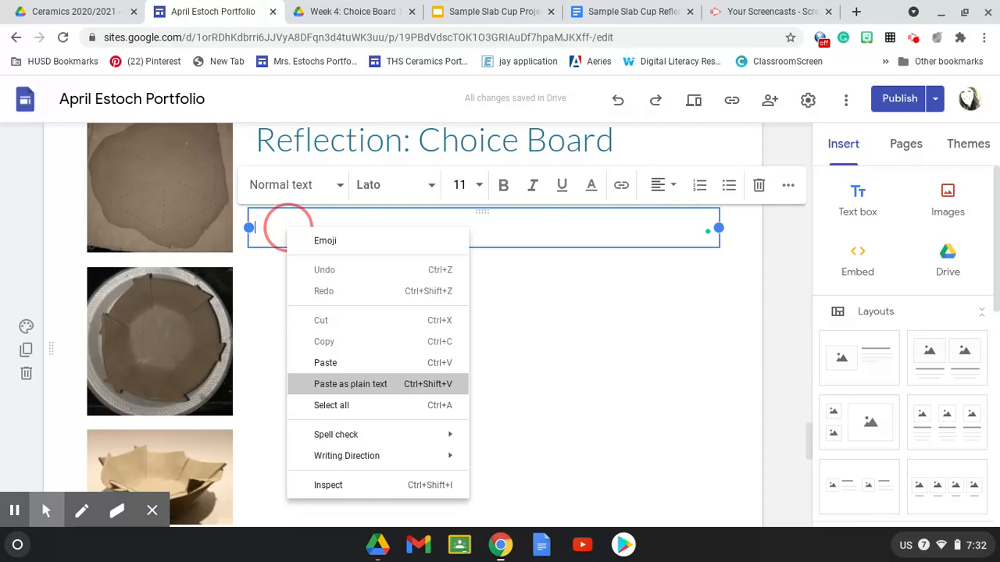
click(350, 384)
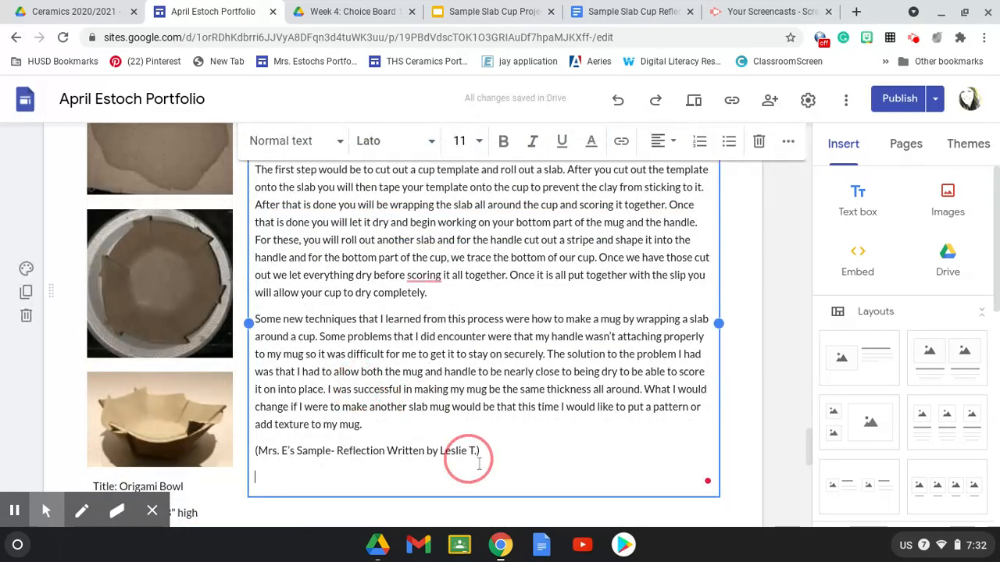
click(458, 481)
key(BackSpace)
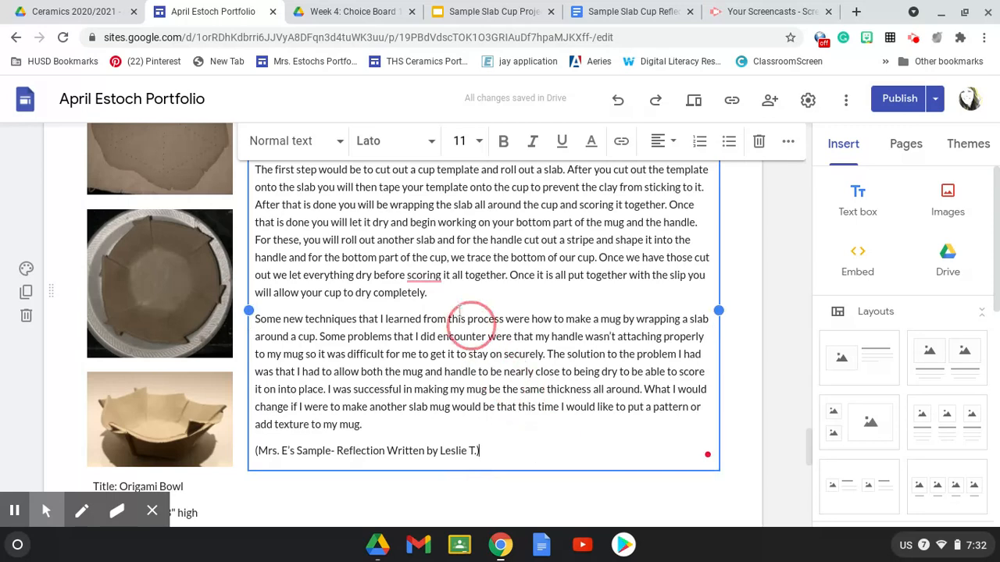
Dismiss the Grammarly spelling suggestion for "scoring" in the pasted reflection
click(424, 276)
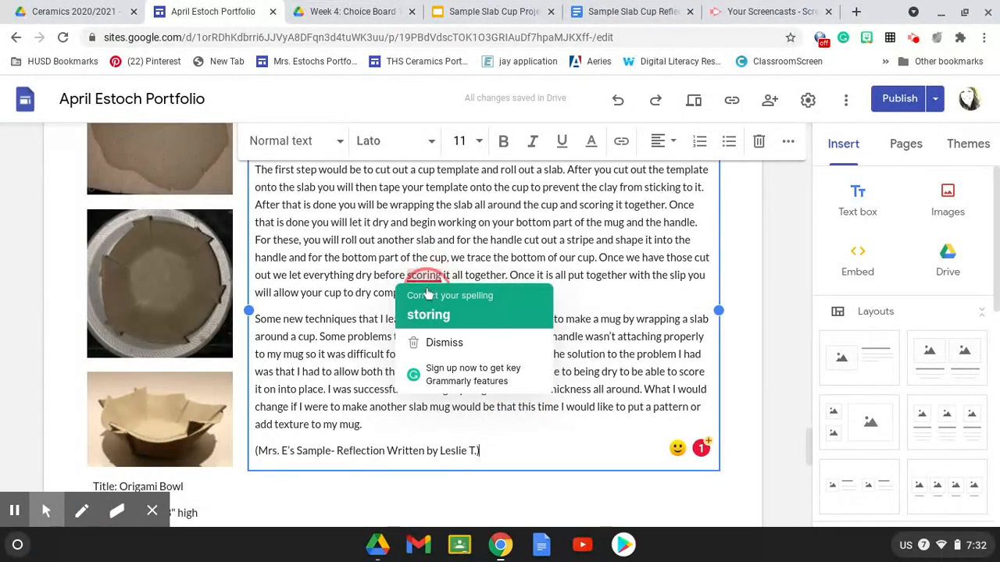
click(428, 285)
click(424, 277)
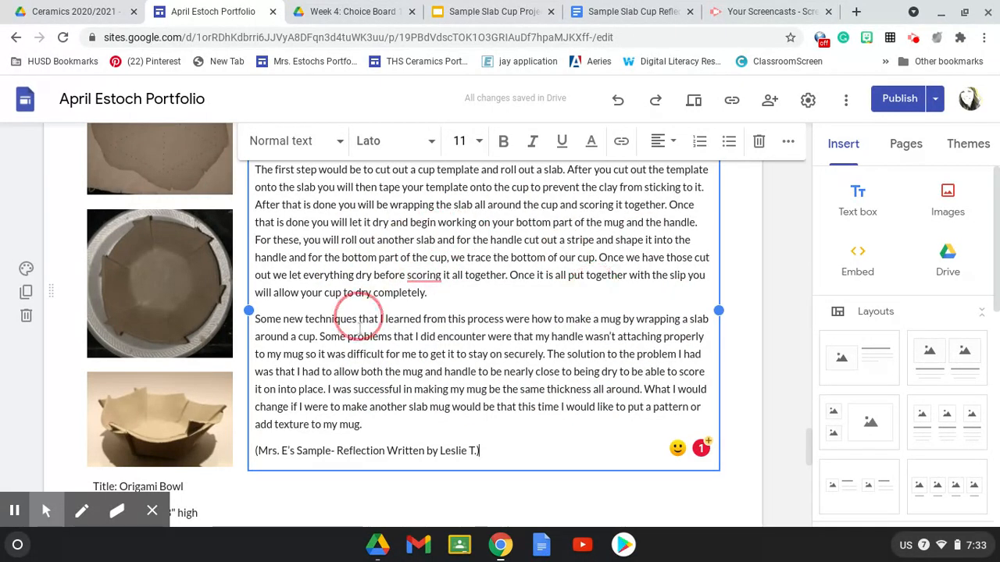
mouse_move(424, 273)
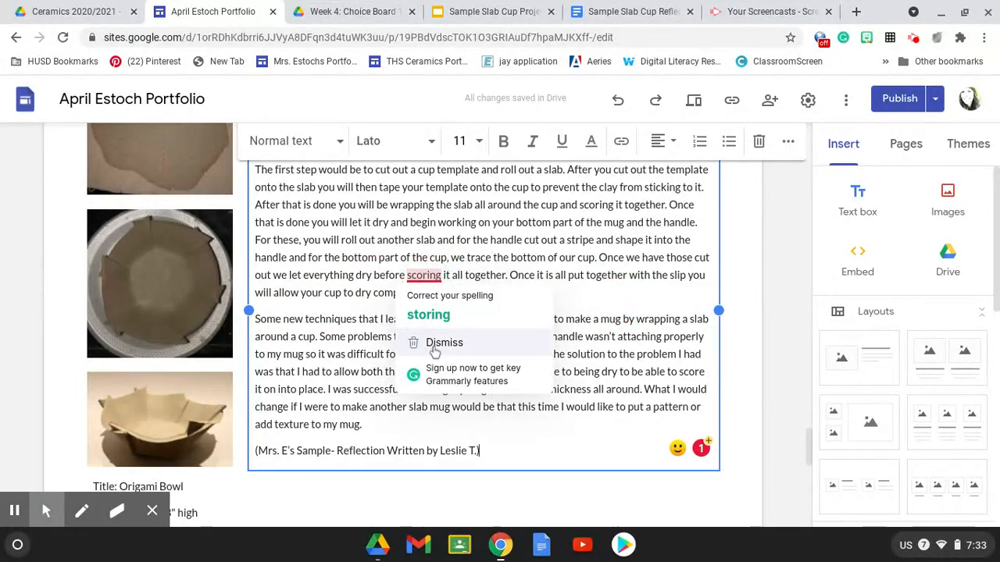
click(416, 345)
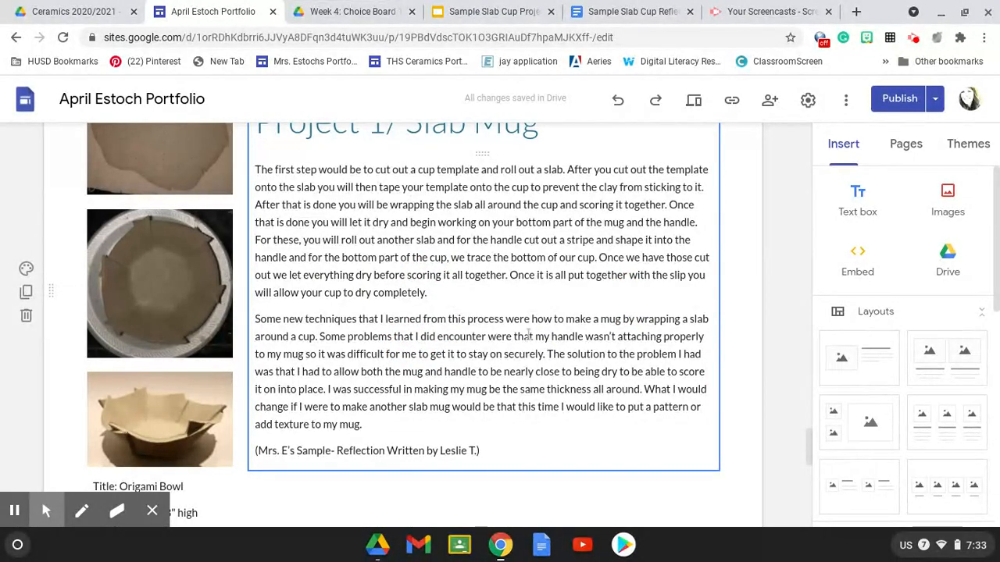
Remove the finished origami bowl photo above the caption in the Choice Board Project 1/ Slab Mug section
scroll(460, 350, up, 1)
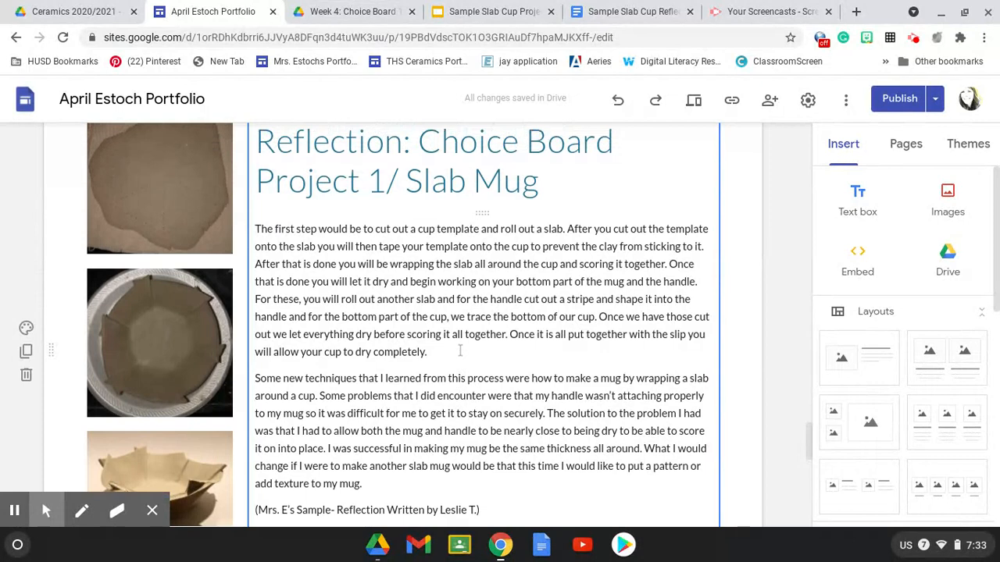
scroll(460, 350, down, 1)
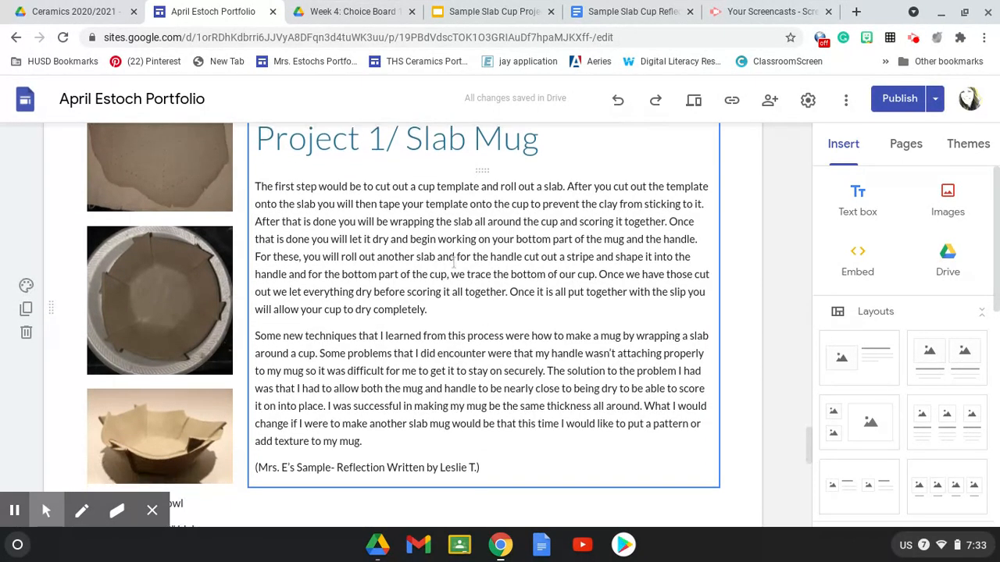
scroll(328, 302, up, 1)
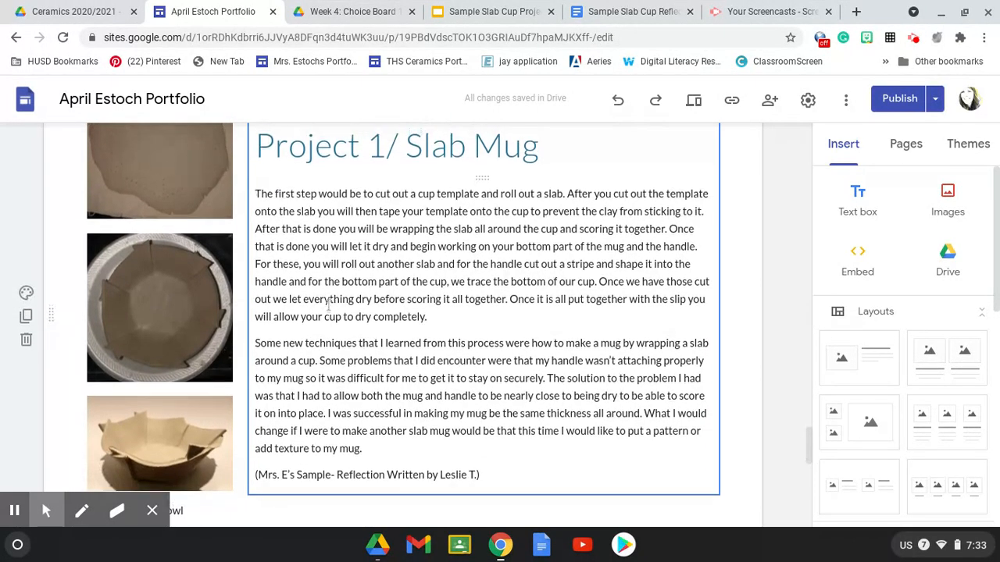
scroll(328, 306, down, 3)
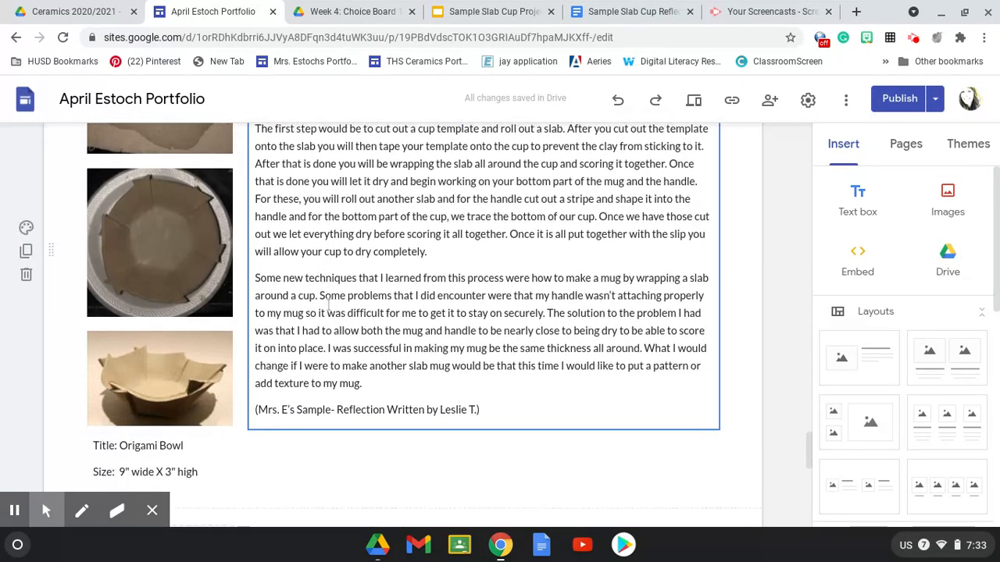
scroll(329, 304, up, 2)
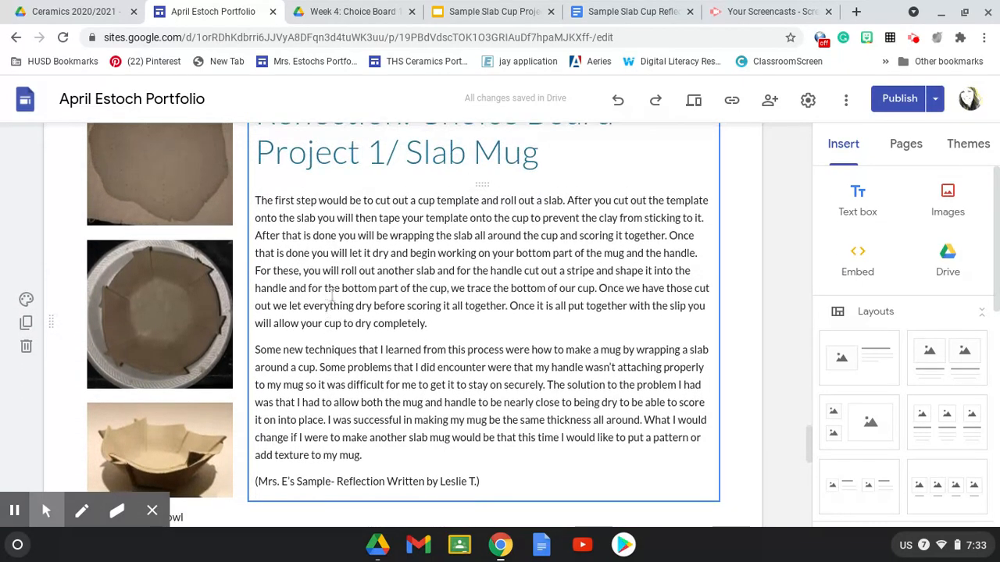
click(143, 252)
scroll(143, 252, down, 4)
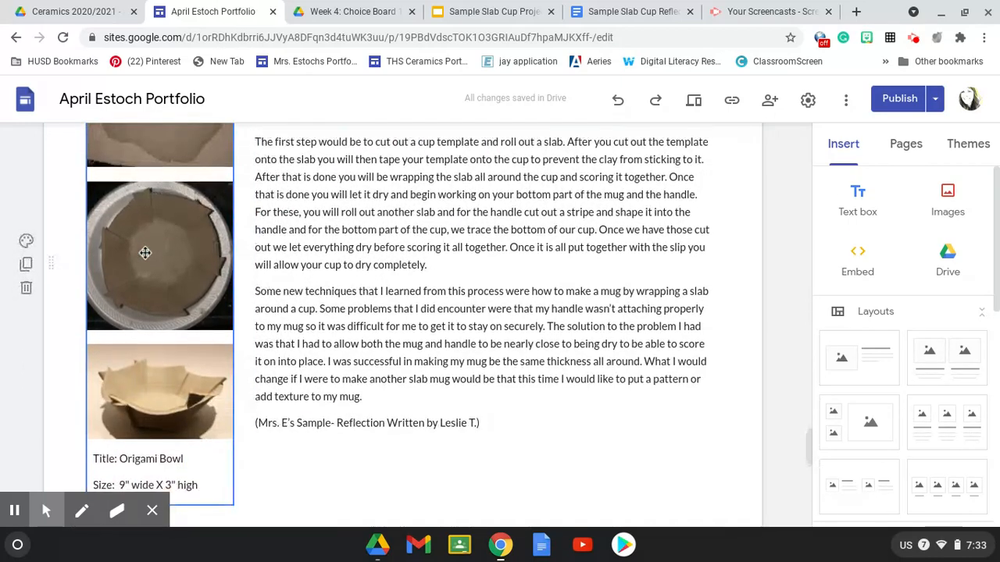
scroll(195, 344, up, 1)
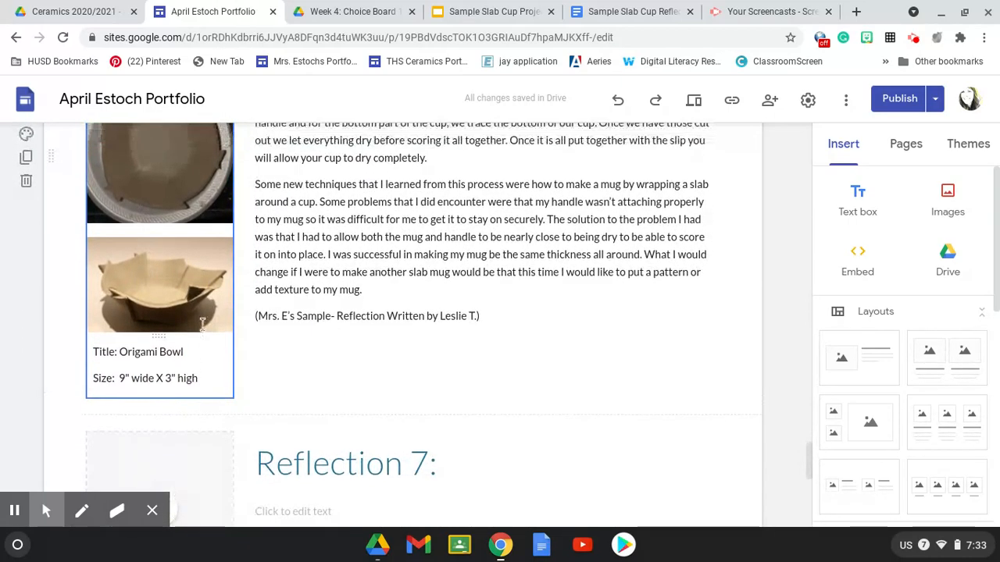
click(186, 330)
click(186, 330)
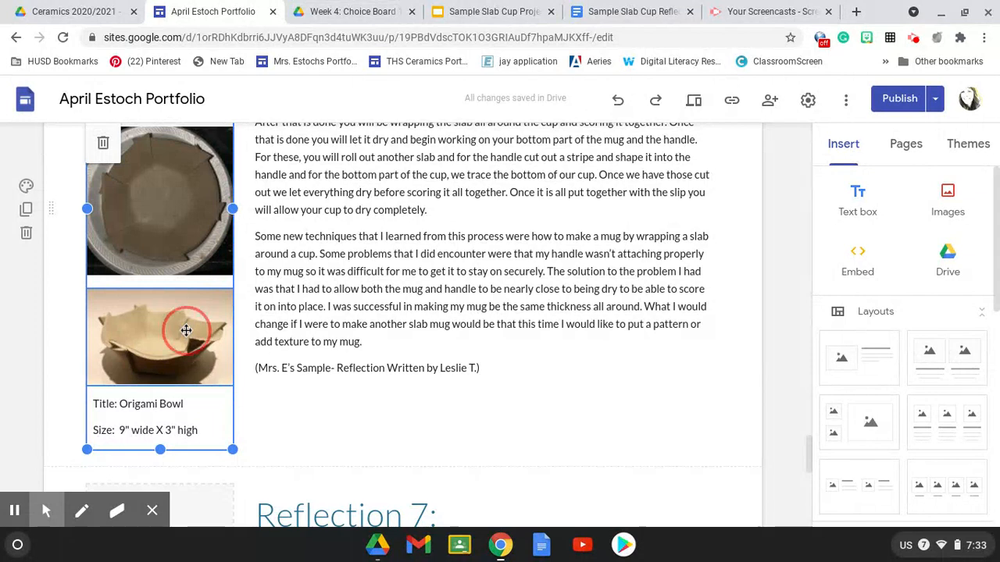
click(208, 266)
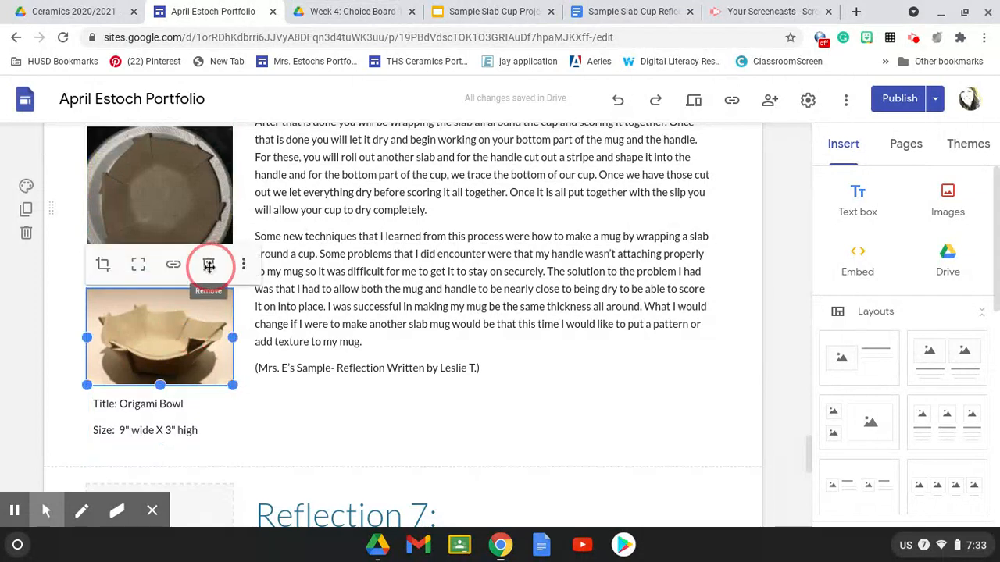
click(179, 302)
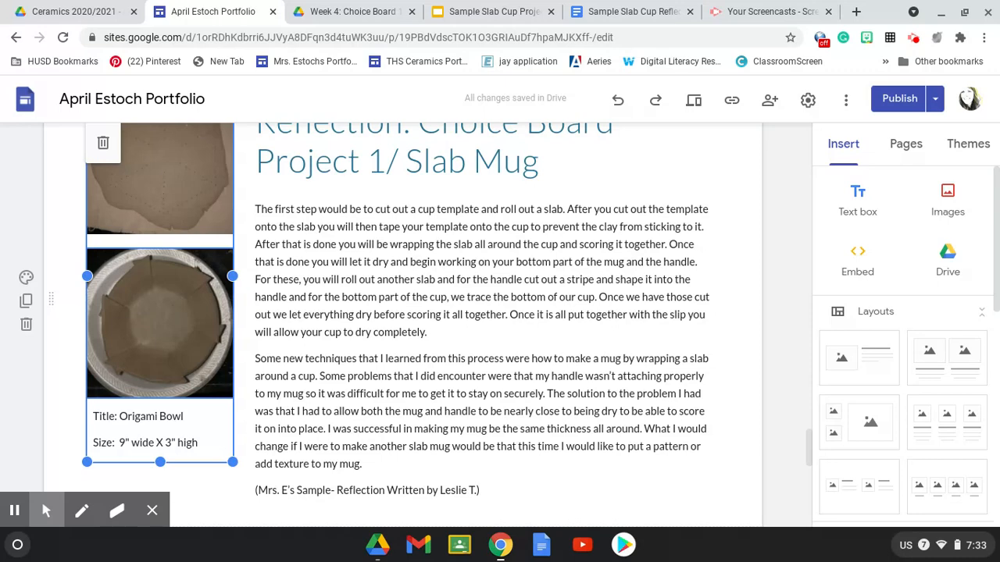
scroll(177, 302, up, 1)
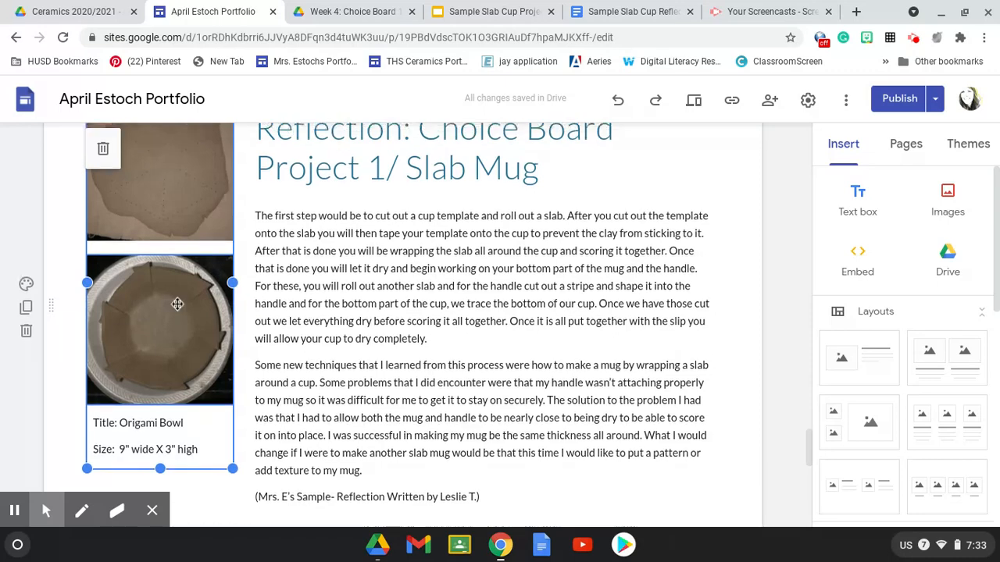
click(188, 273)
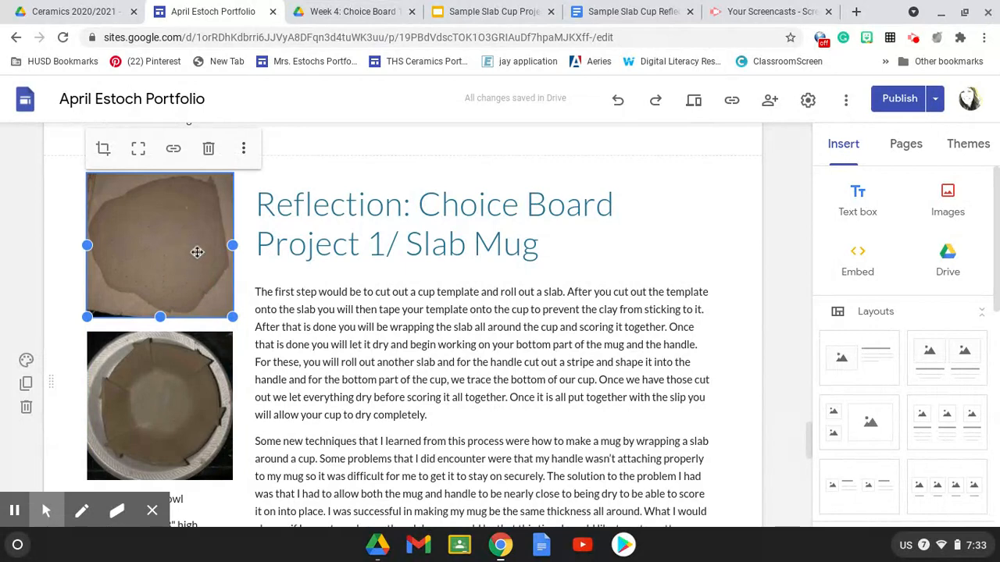
click(195, 227)
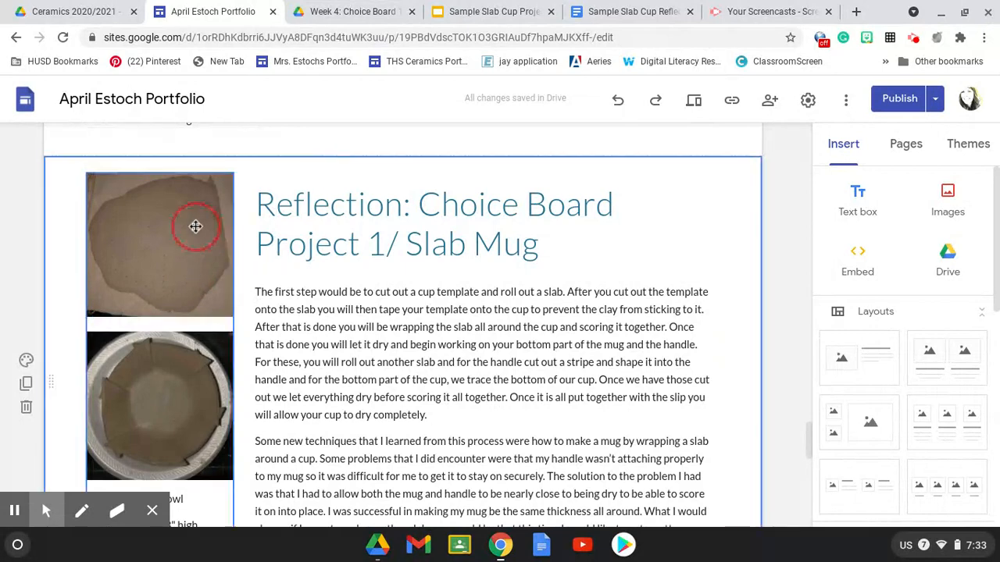
Change the title in the caption below the slab mug section's photos to "Creative Slab Mug"
scroll(161, 411, down, 1)
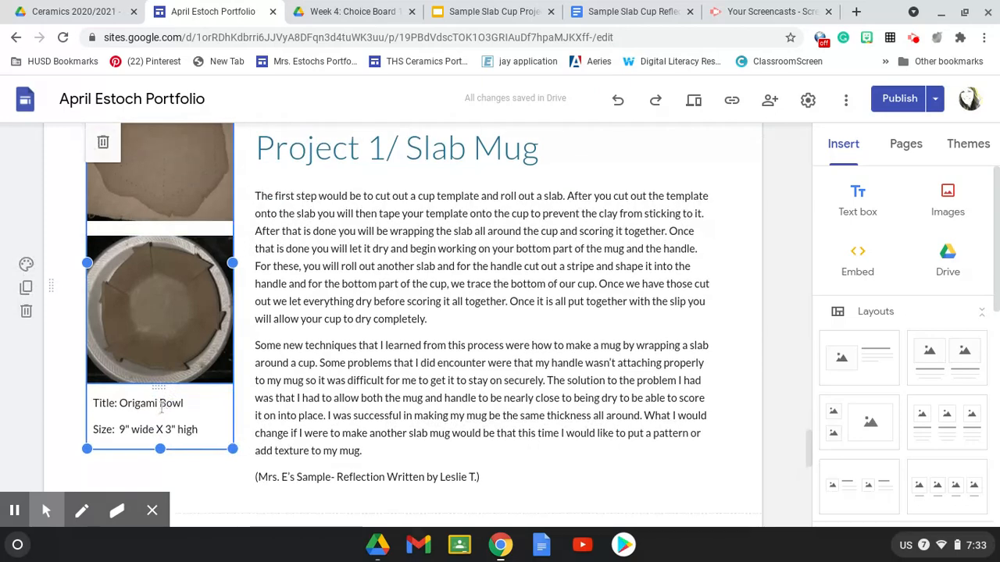
scroll(161, 403, up, 1)
scroll(158, 406, down, 1)
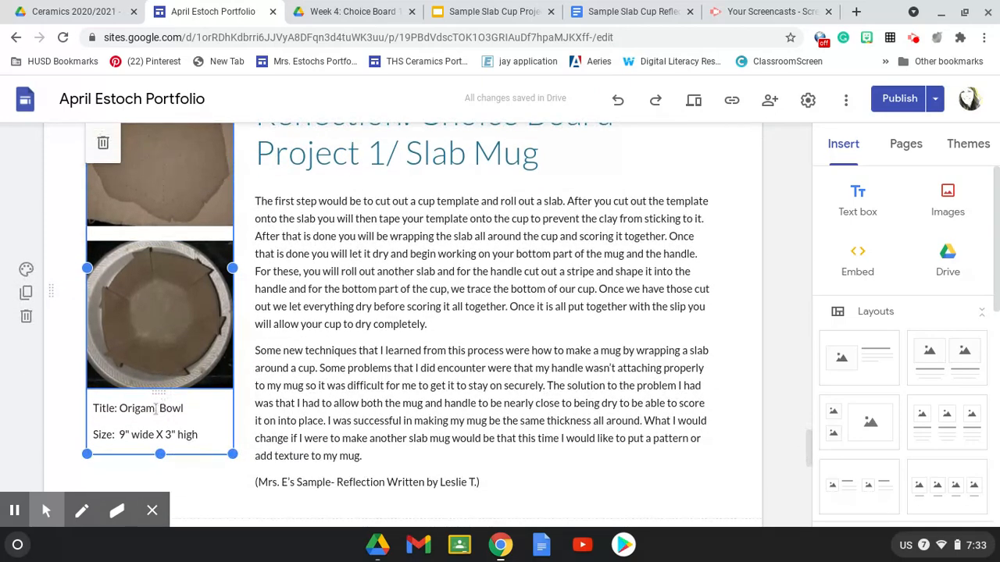
click(155, 412)
click(181, 410)
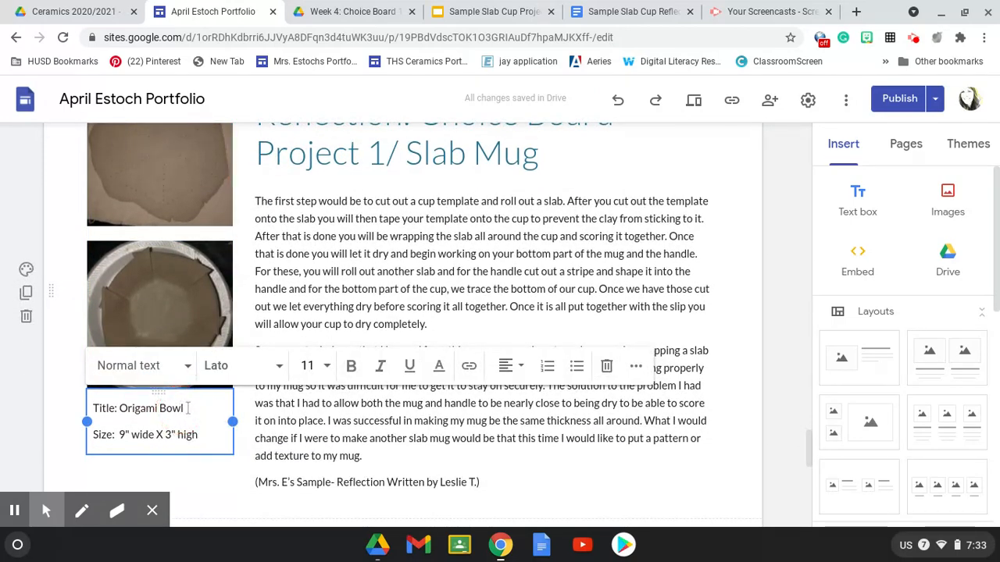
key(BackSpace)
key(BackSpace)
key(BackSpace)
key(BackSpace)
key(BackSpace)
key(BackSpace)
key(BackSpace)
key(BackSpace)
key(BackSpace)
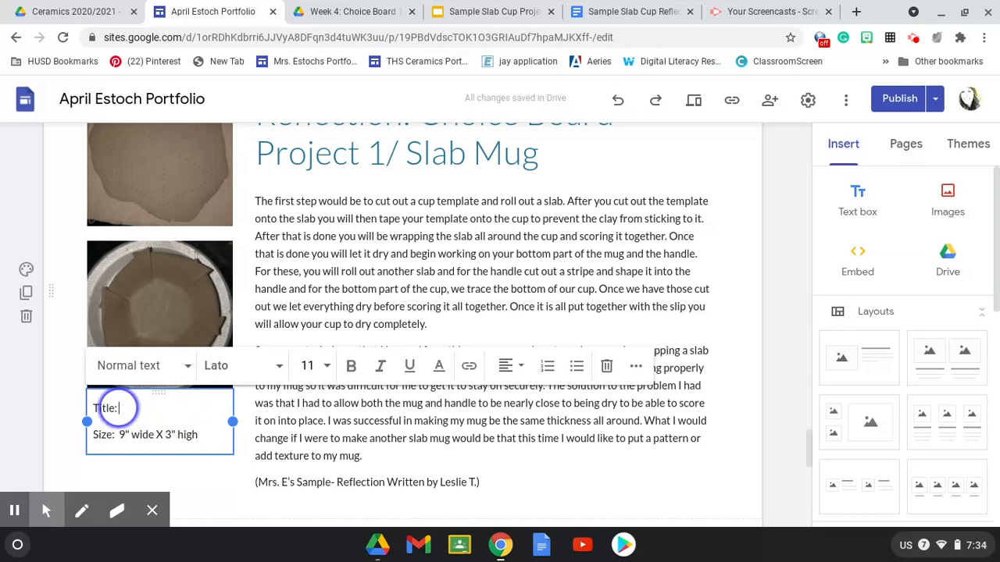
text(Cr)
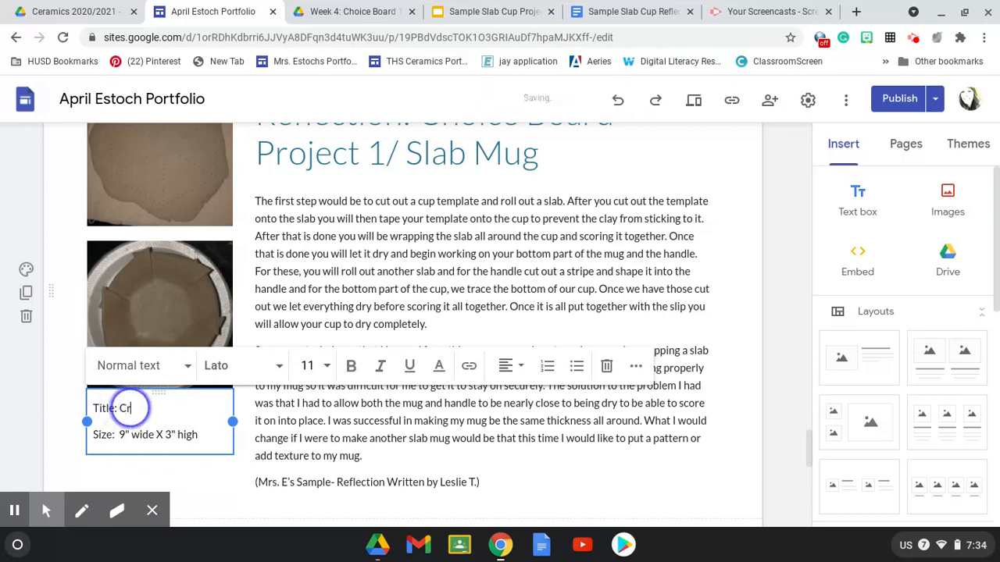
text(eative S)
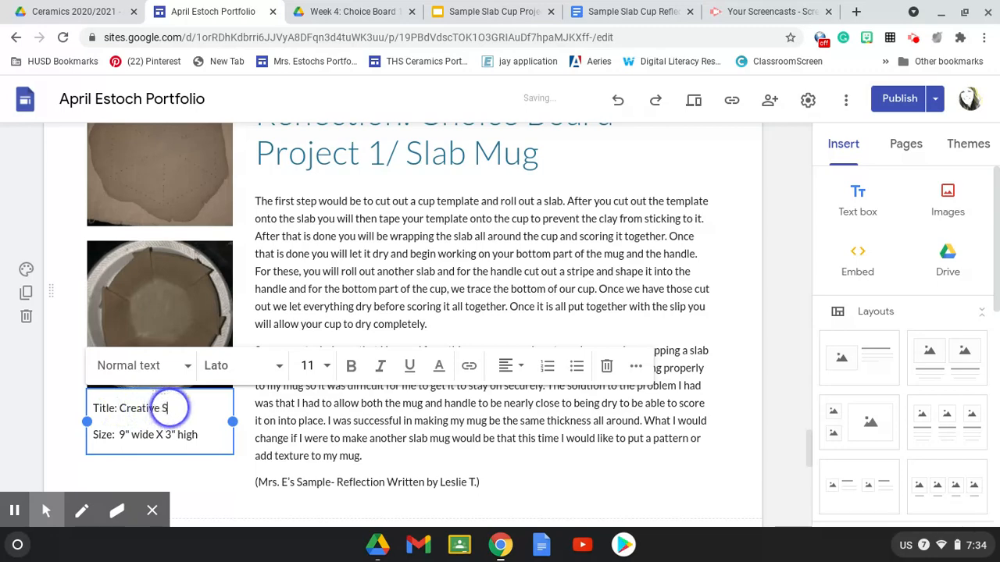
text(lab Mug)
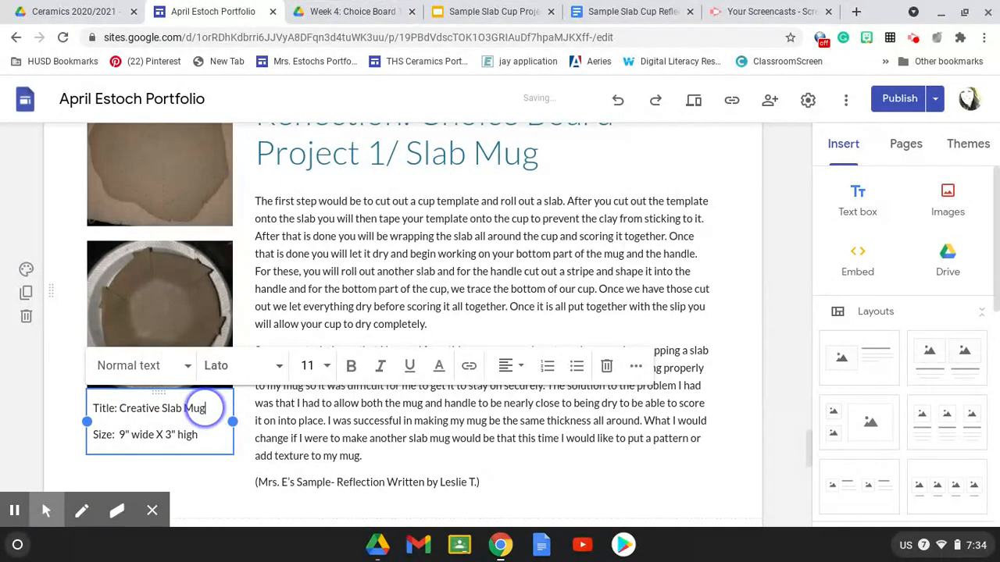
Set the size in the Creative Slab Mug caption to 6 1/2" wide X 5" high
click(124, 435)
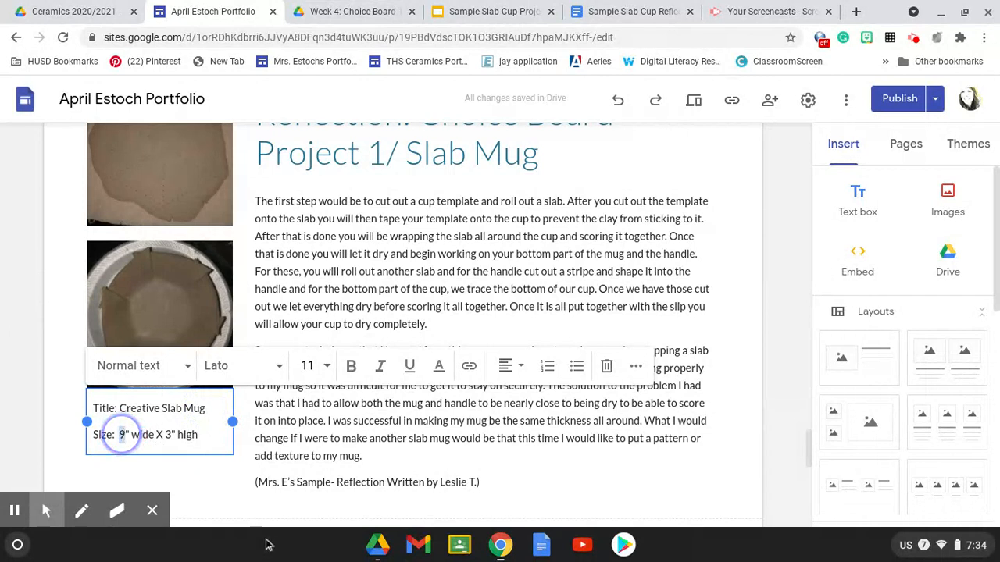
key(BackSpace)
text(6 1/2)
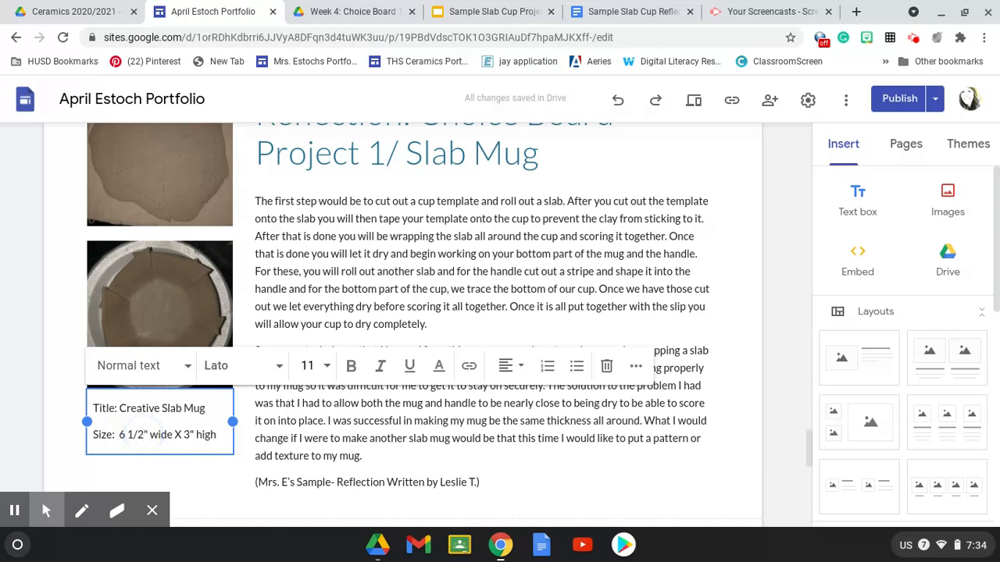
click(187, 435)
key(BackSpace)
text(5)
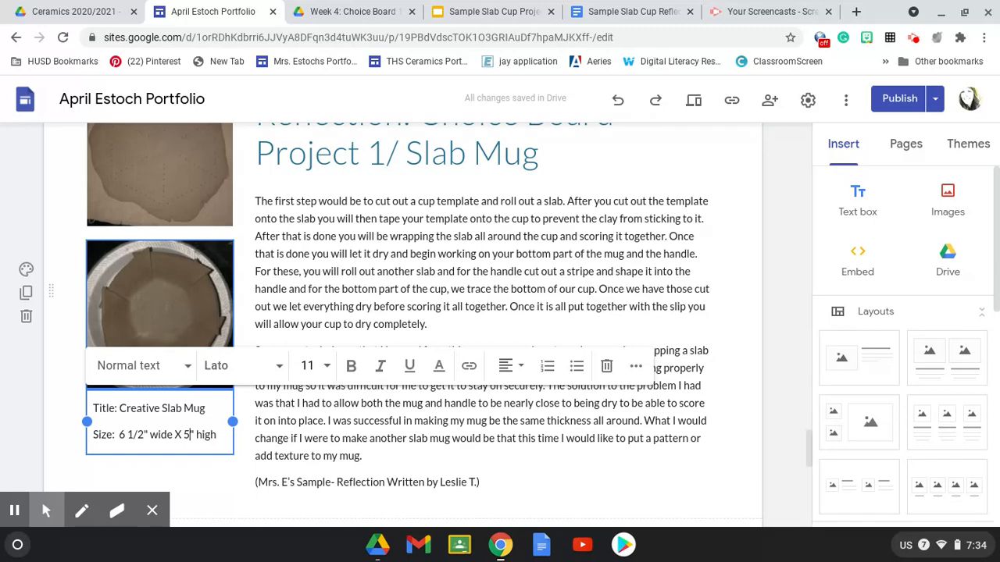
Replace the flat clay slab photo beside the Choice Board Project 1/ Slab Mug reflection with mug pic.jpg from Google Drive
scroll(176, 284, up, 3)
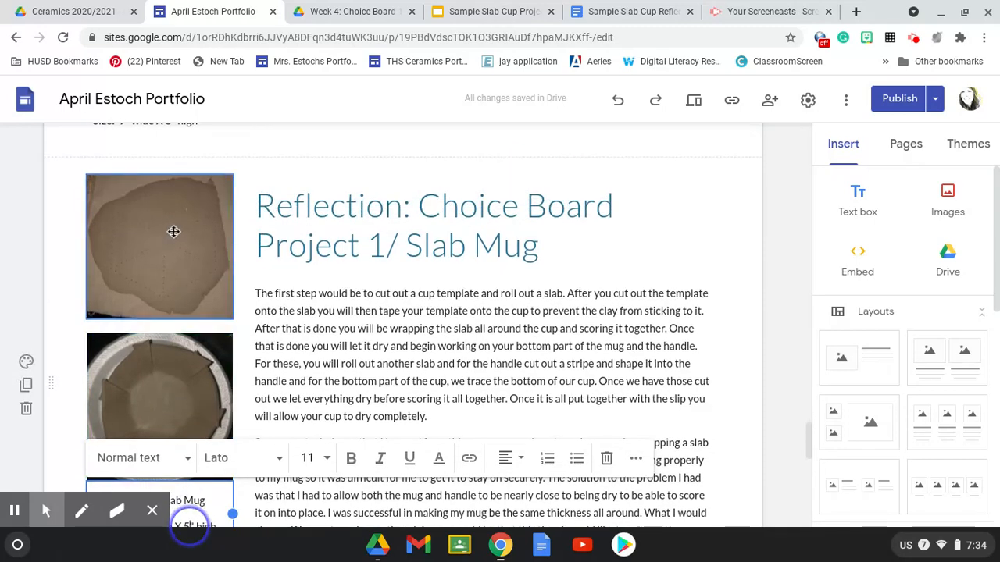
click(165, 247)
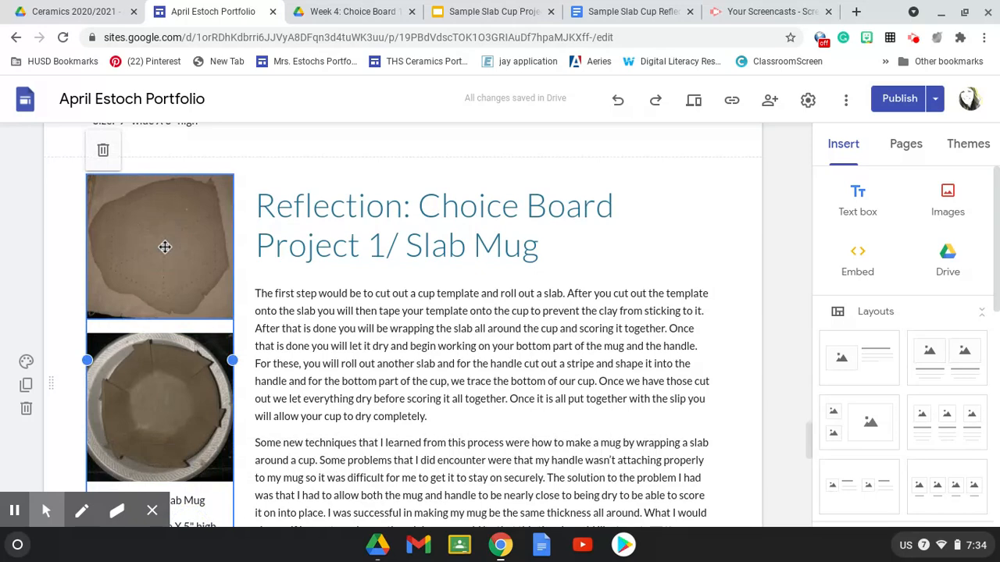
click(164, 247)
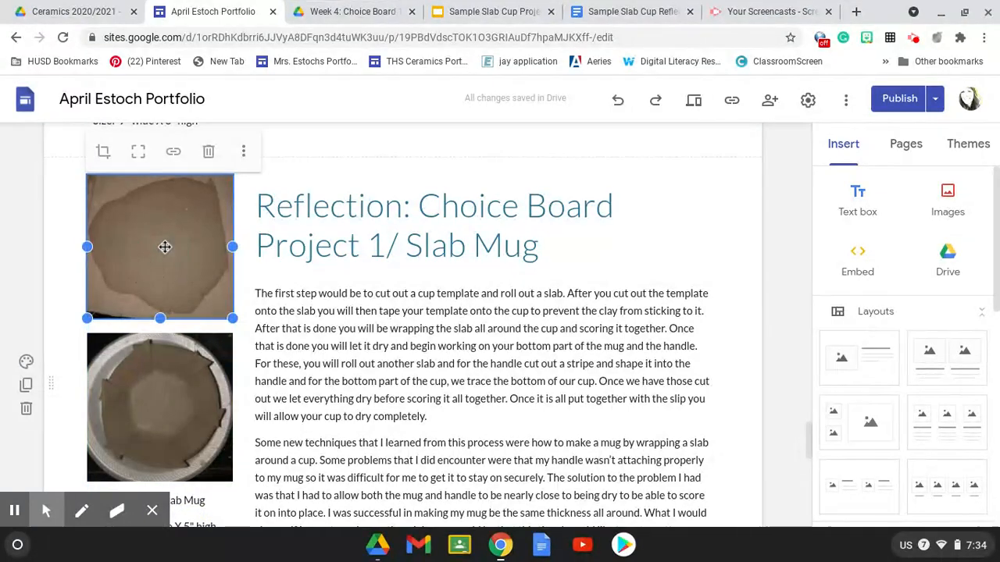
click(243, 150)
mouse_move(244, 154)
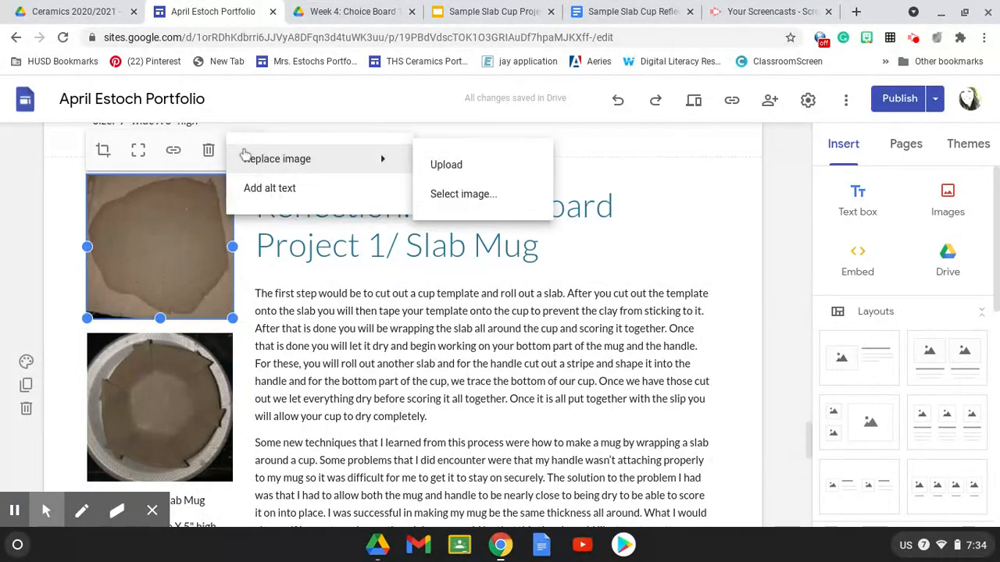
click(459, 202)
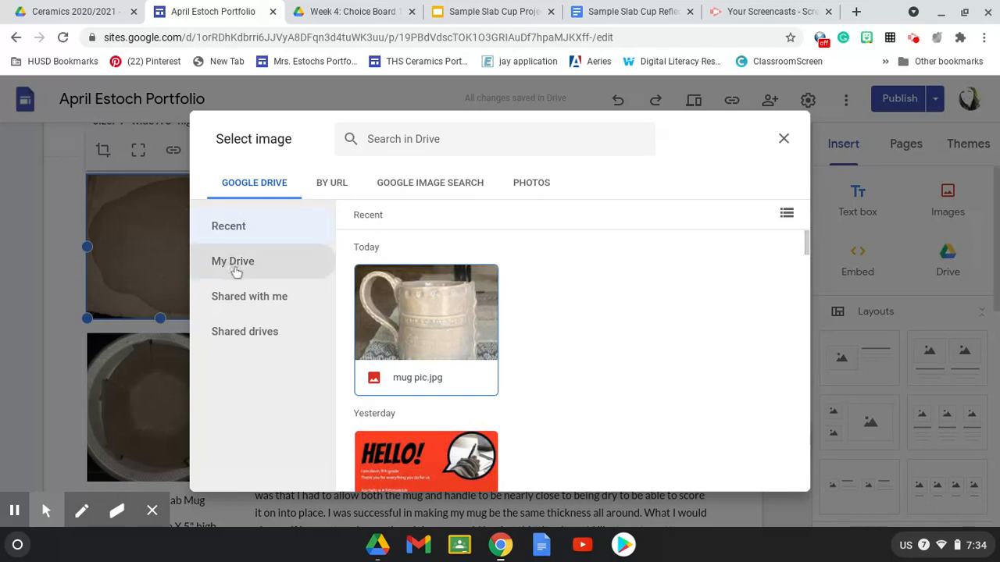
click(432, 325)
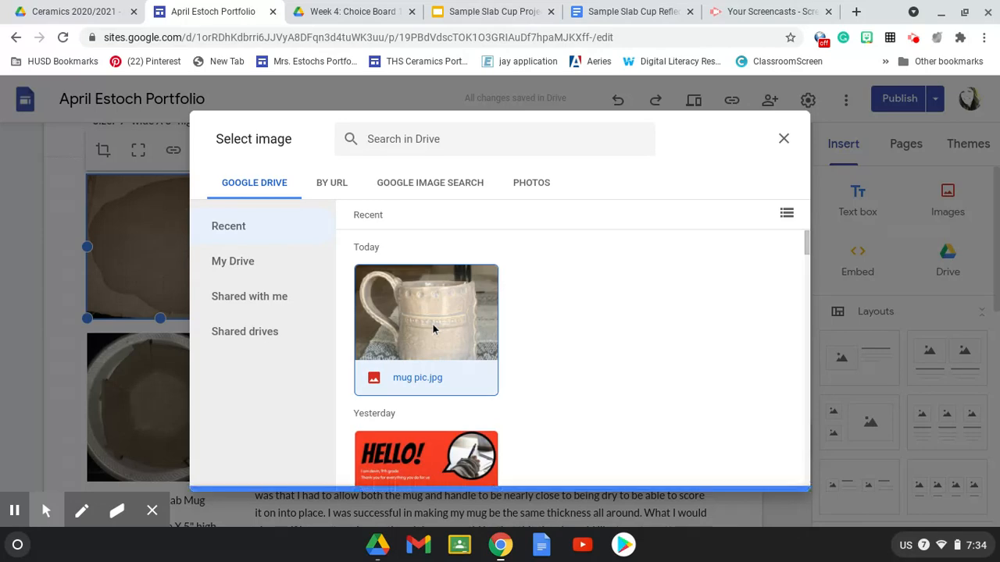
click(788, 474)
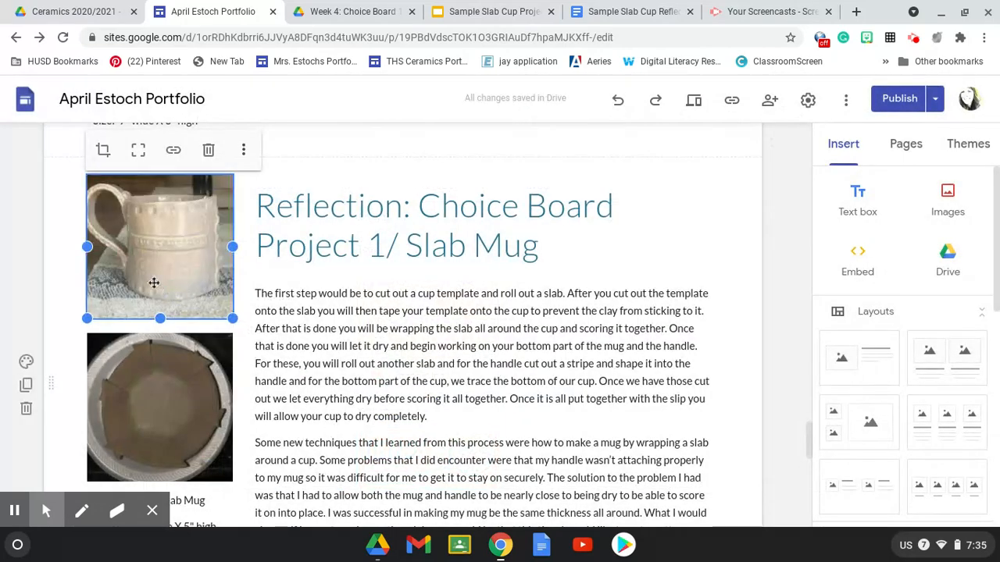
Reposition the mug picture within its crop frame and slightly reduce the frame's height
double_click(178, 247)
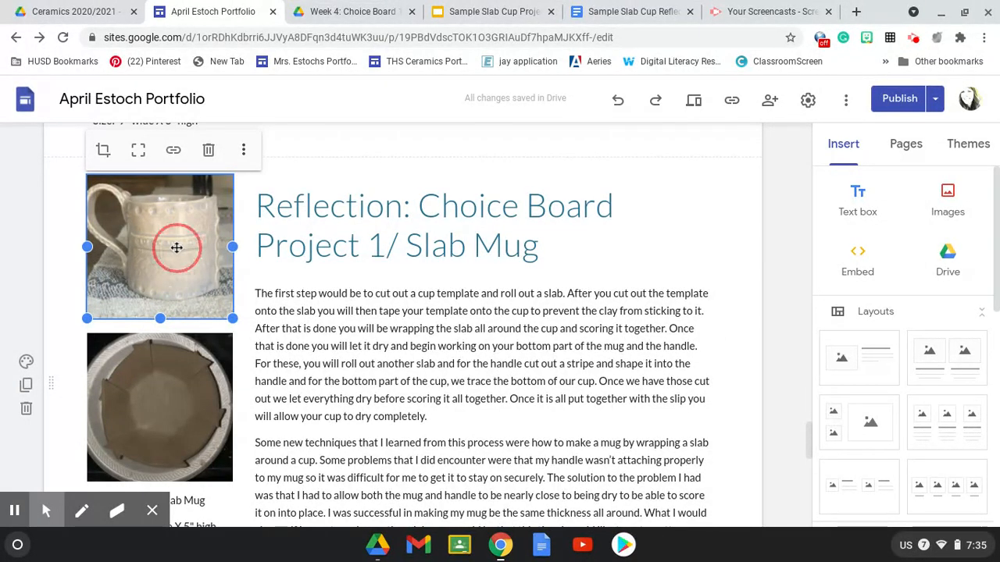
drag(172, 254, 176, 253)
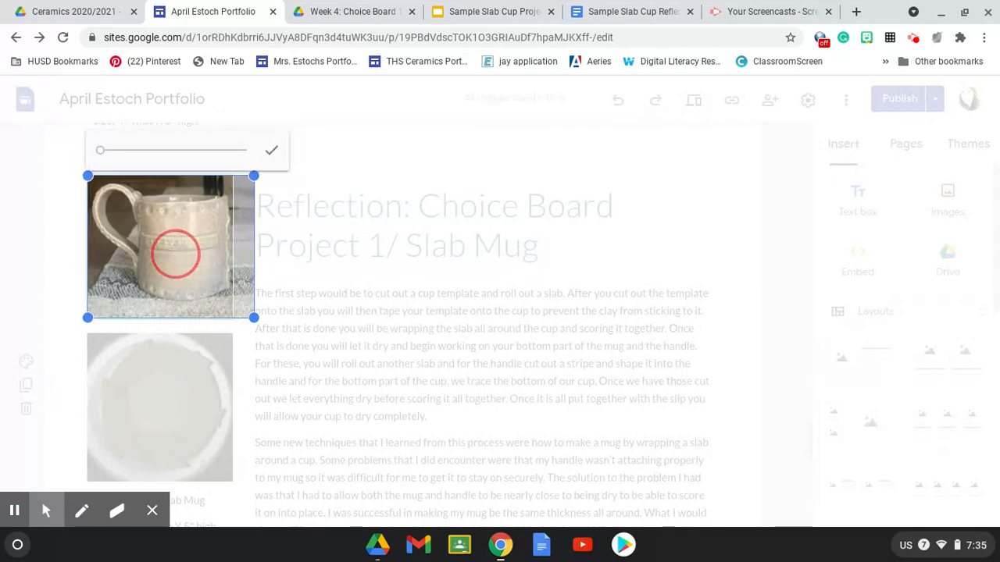
click(57, 269)
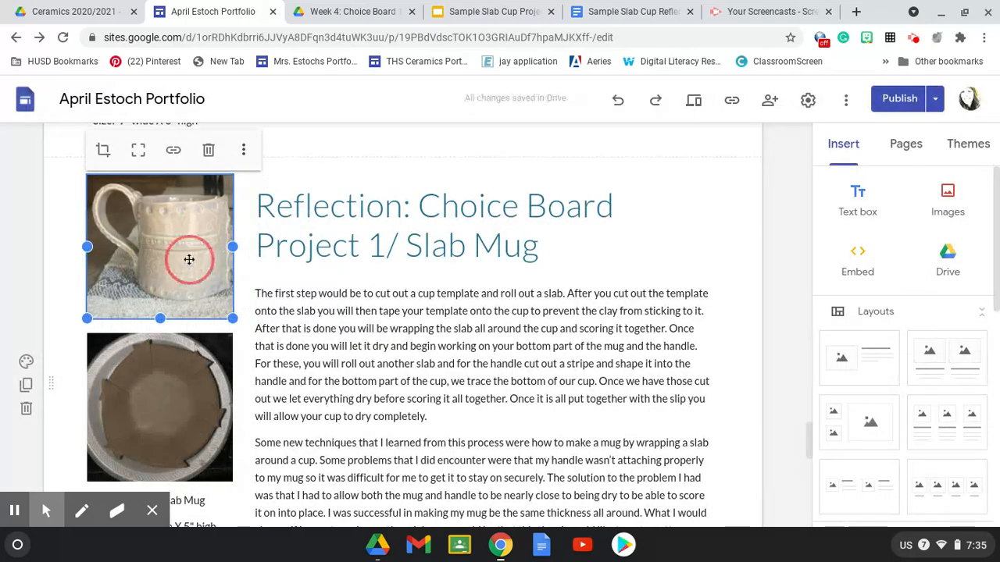
drag(159, 320, 160, 305)
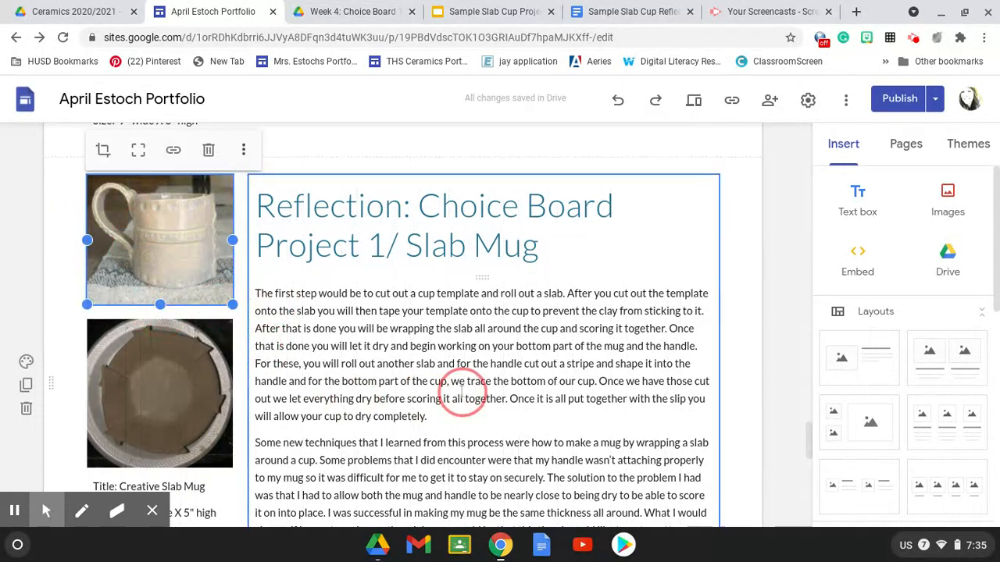
click(188, 403)
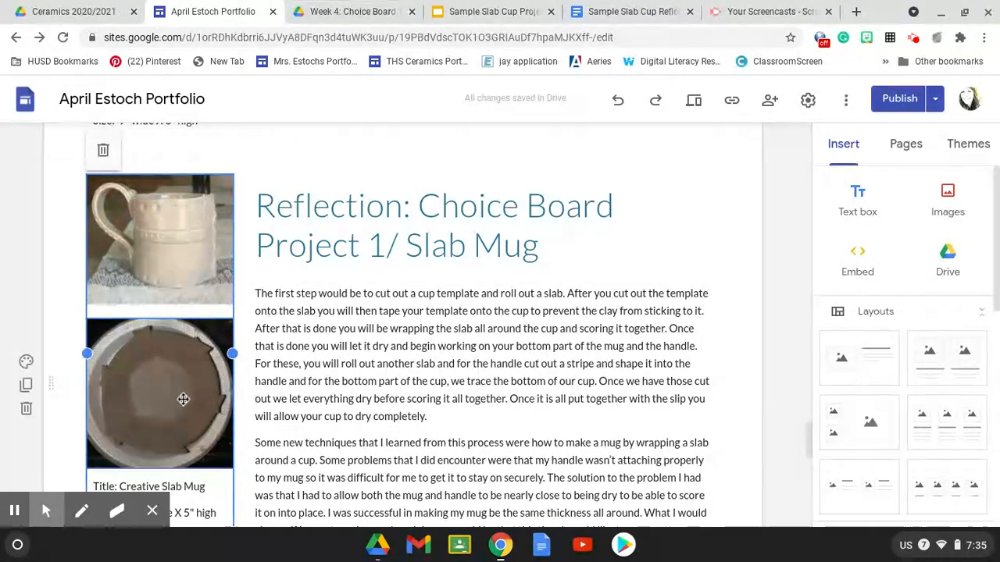
click(184, 400)
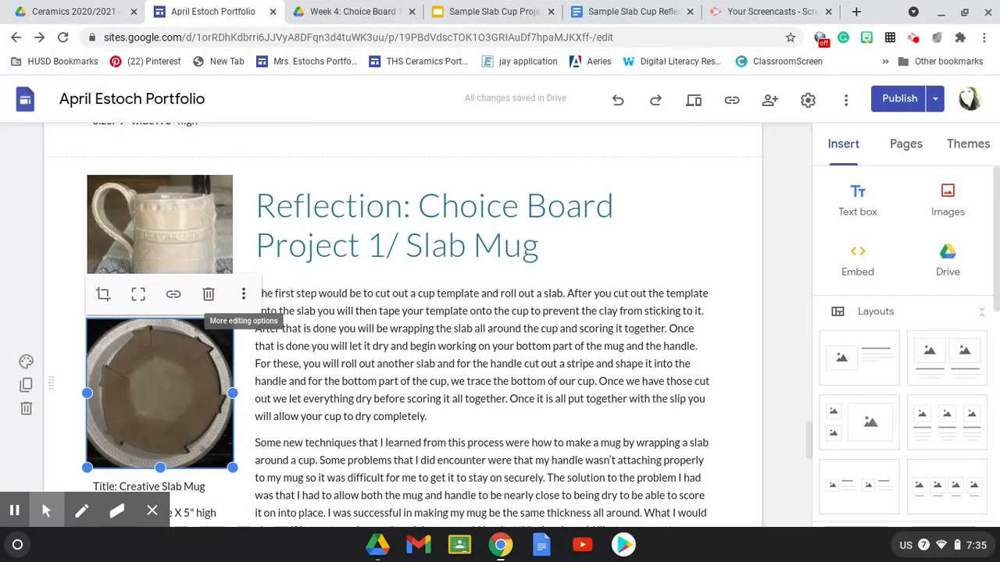
click(245, 295)
mouse_move(246, 301)
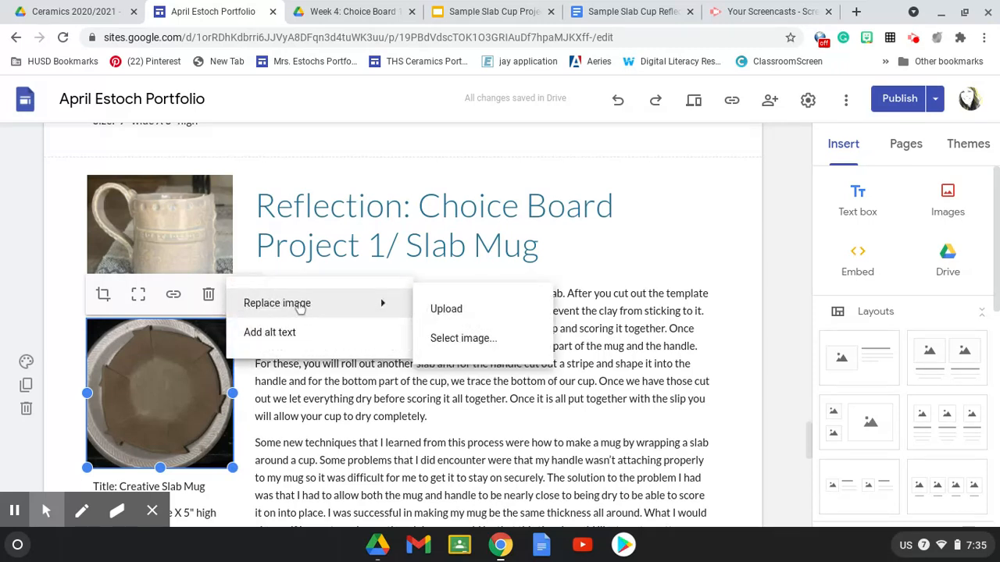
click(464, 344)
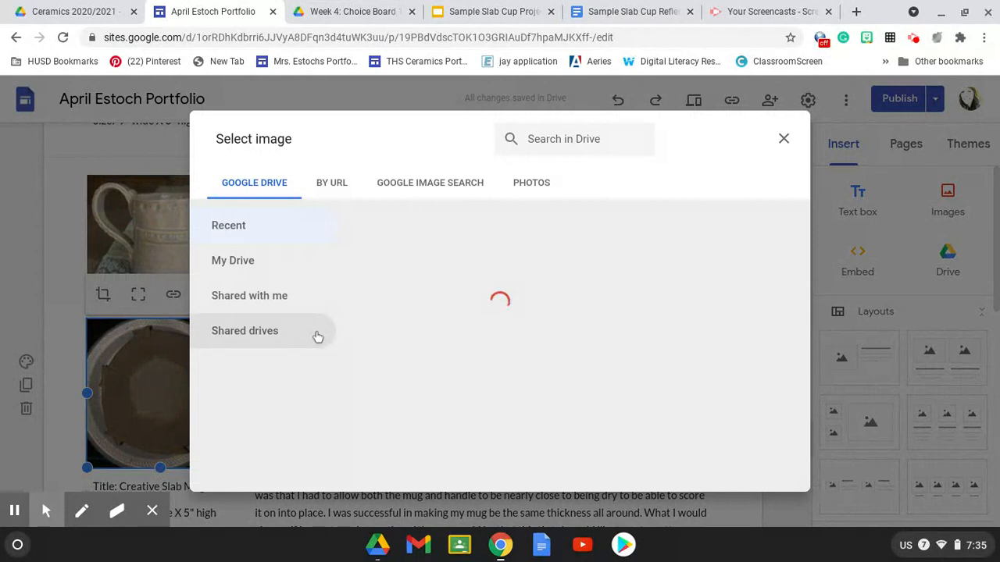
click(246, 266)
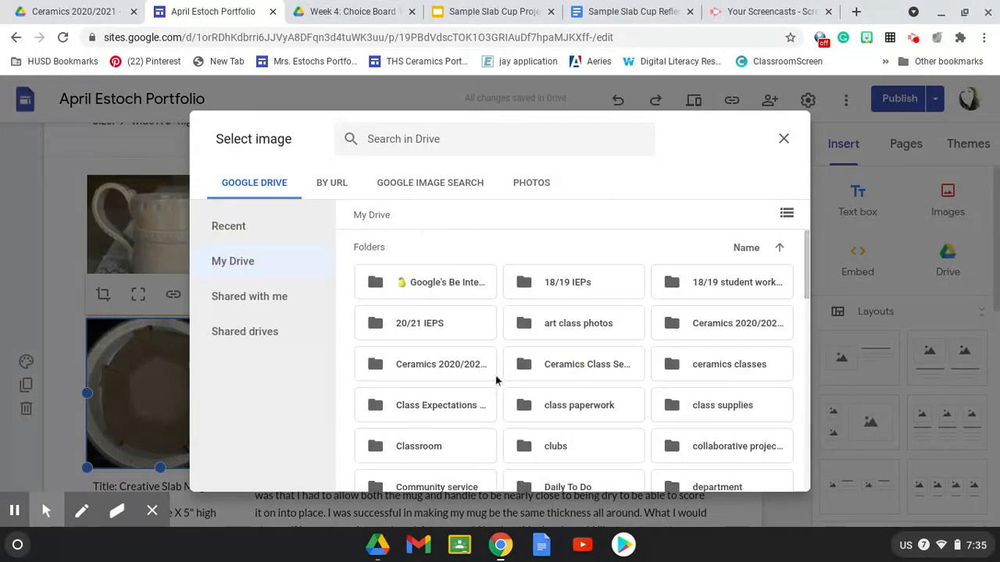
scroll(496, 376, down, 3)
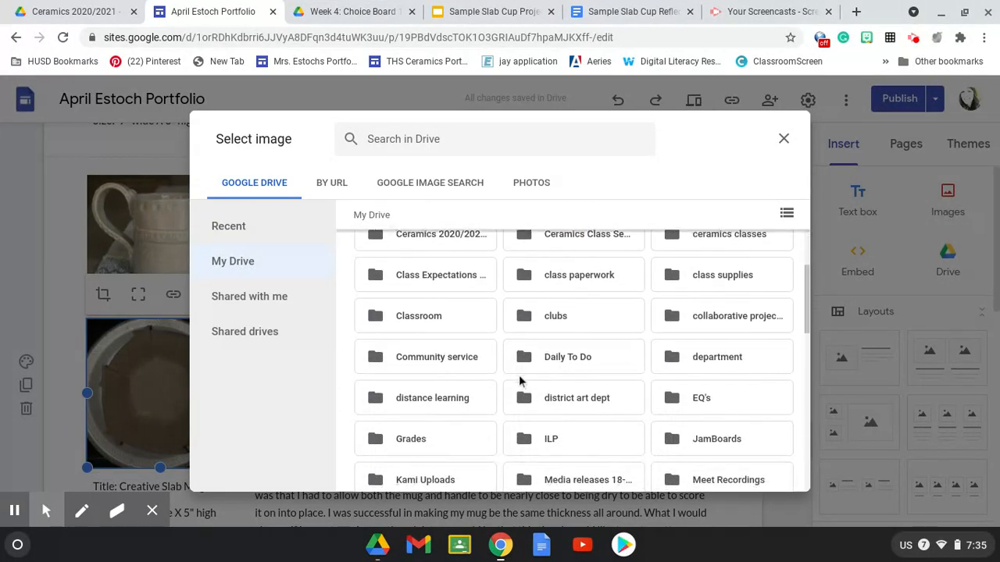
scroll(522, 381, up, 2)
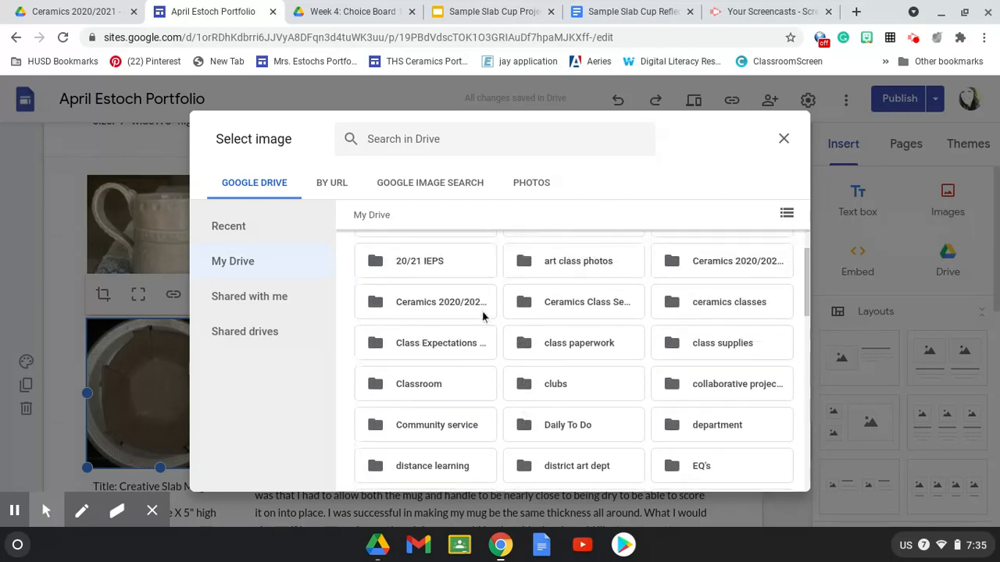
double_click(694, 268)
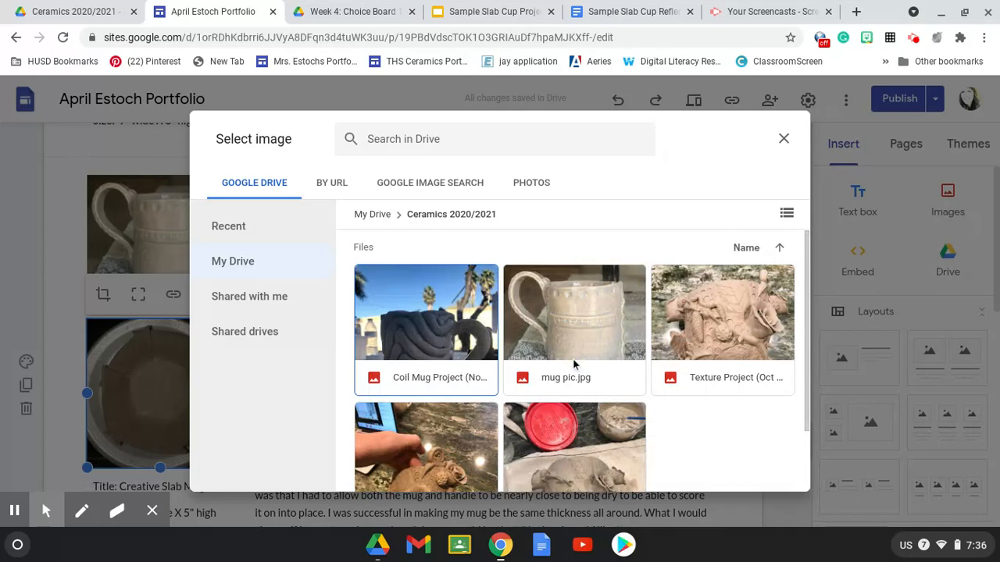
click(784, 139)
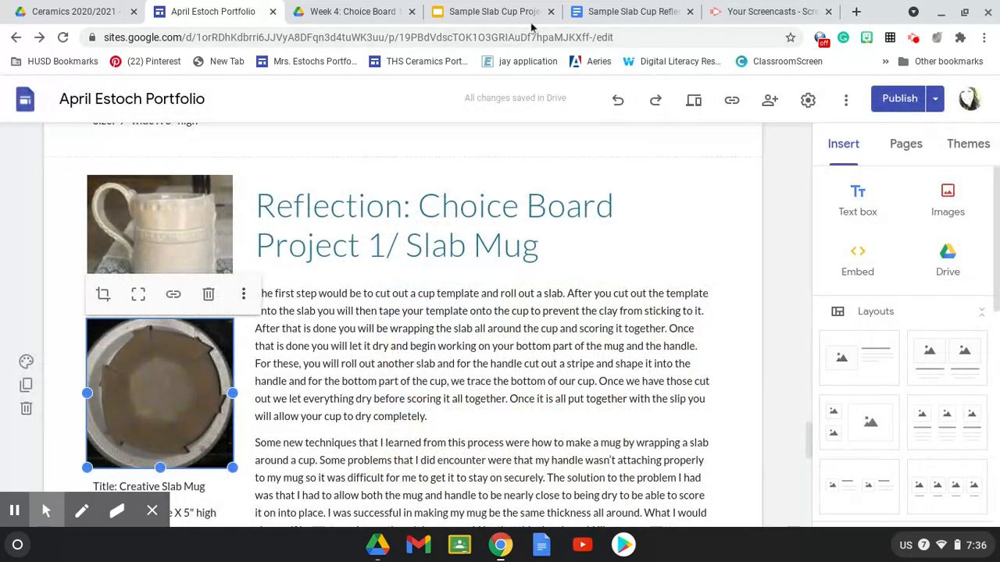
Check the Week 4: Choice Board video in Drive, return to the portfolio and remove the bowl photo below the mug picture
click(352, 12)
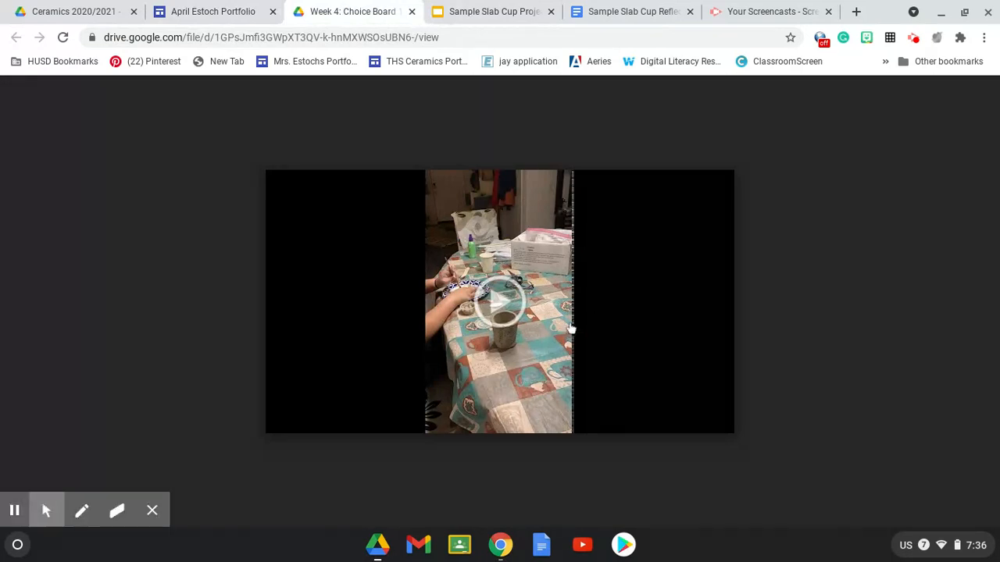
click(191, 14)
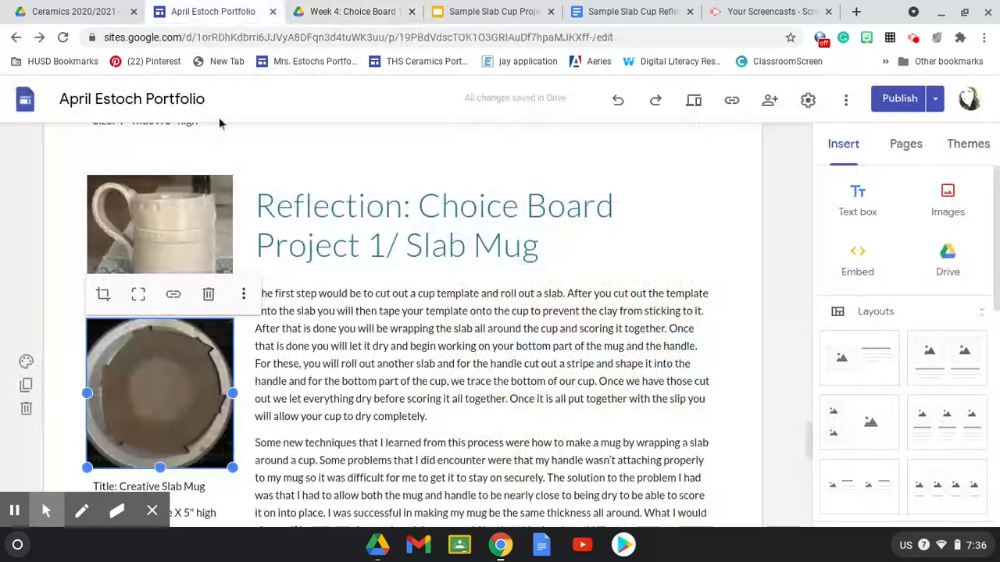
click(209, 295)
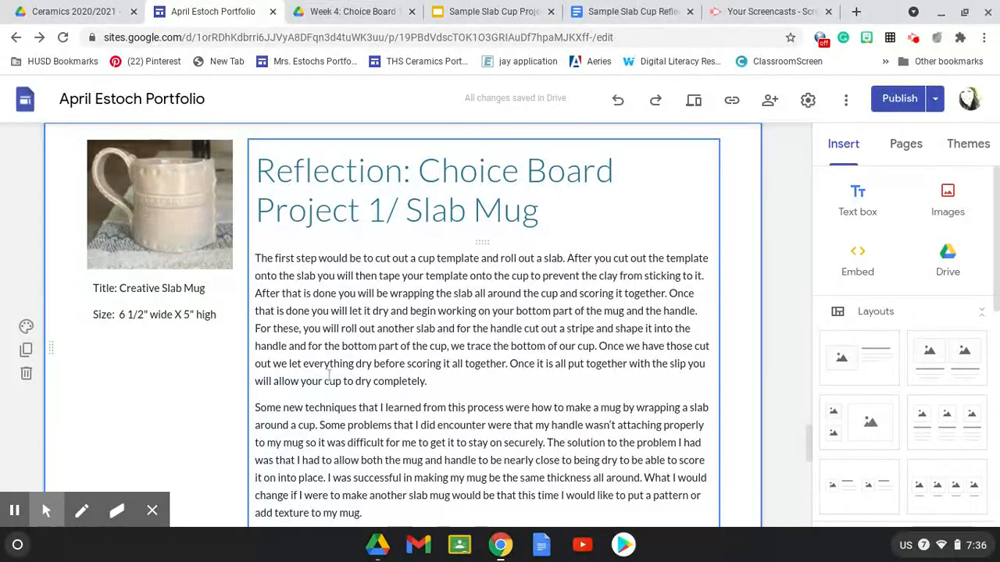
Insert a text box below the Creative Slab Mug caption with the text "To See a Video of my process"
scroll(263, 361, down, 2)
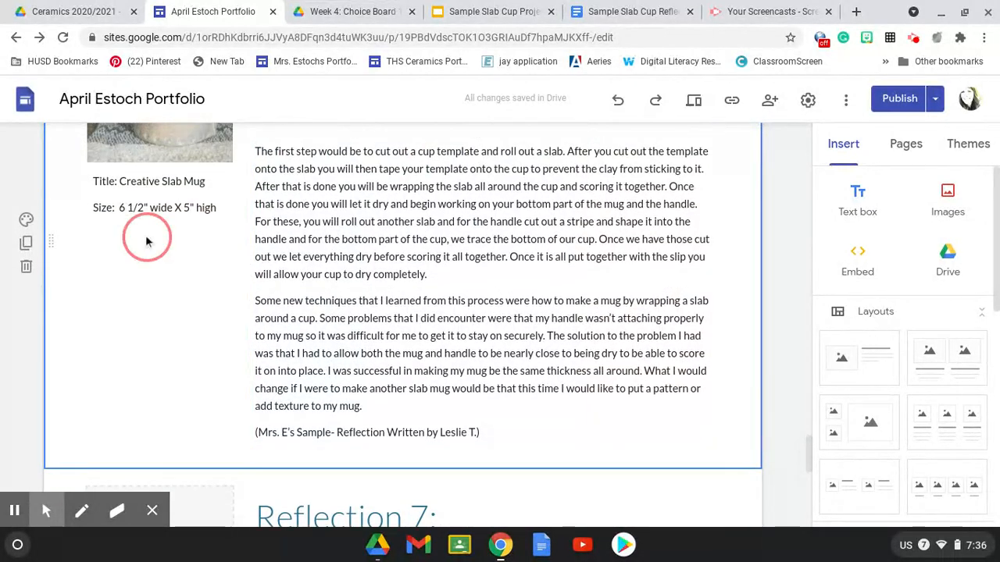
double_click(154, 258)
click(154, 258)
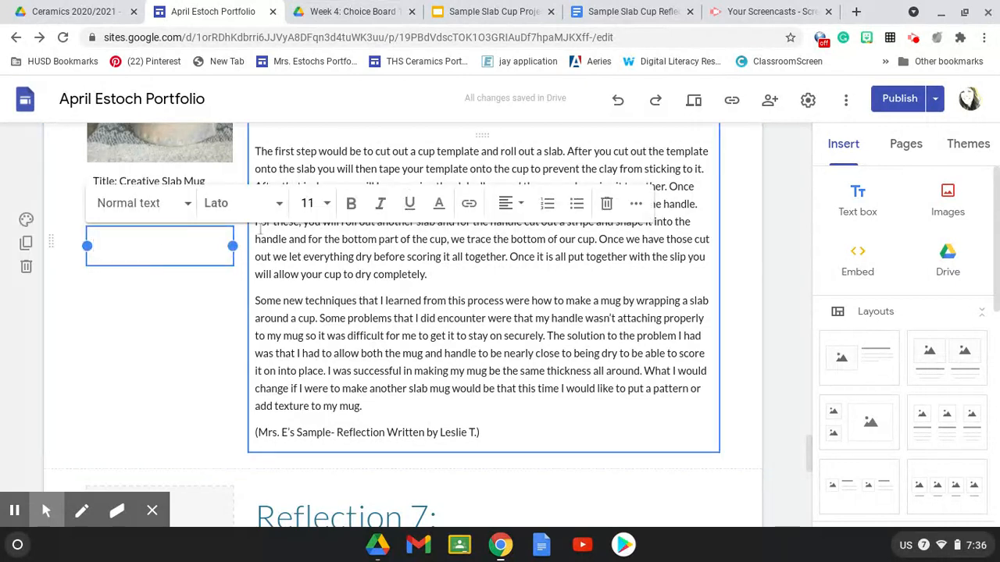
text(To)
click(105, 246)
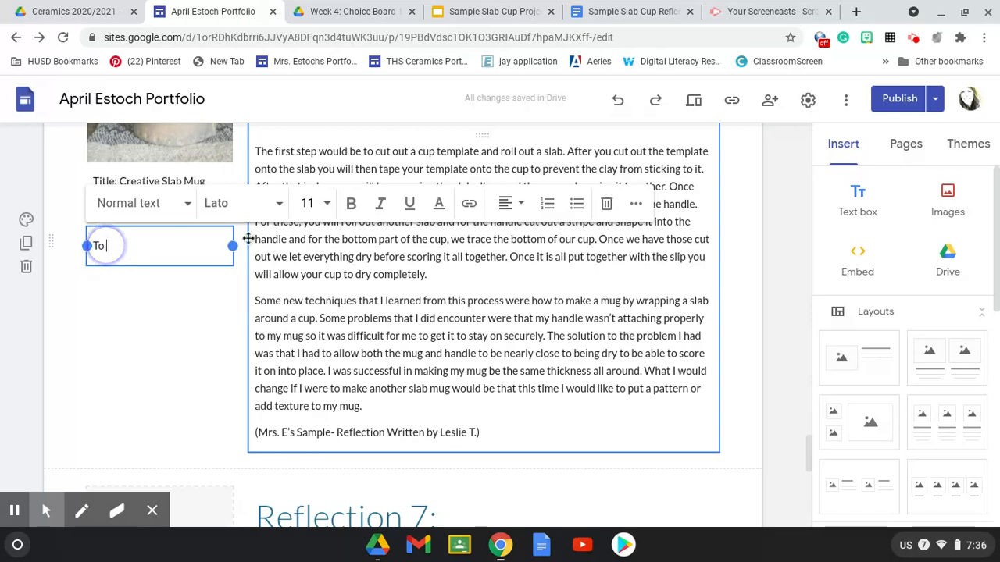
click(13, 514)
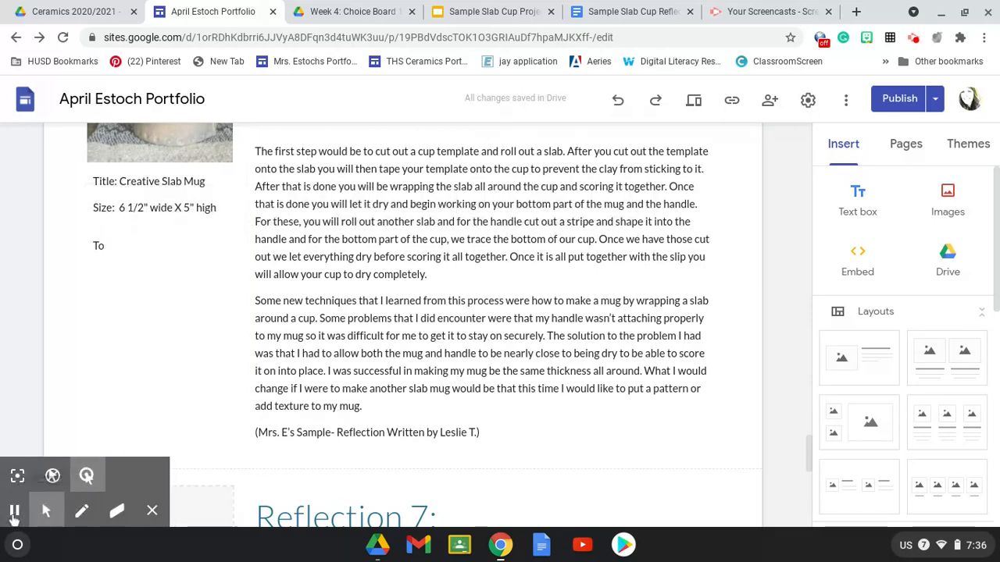
click(115, 246)
click(113, 246)
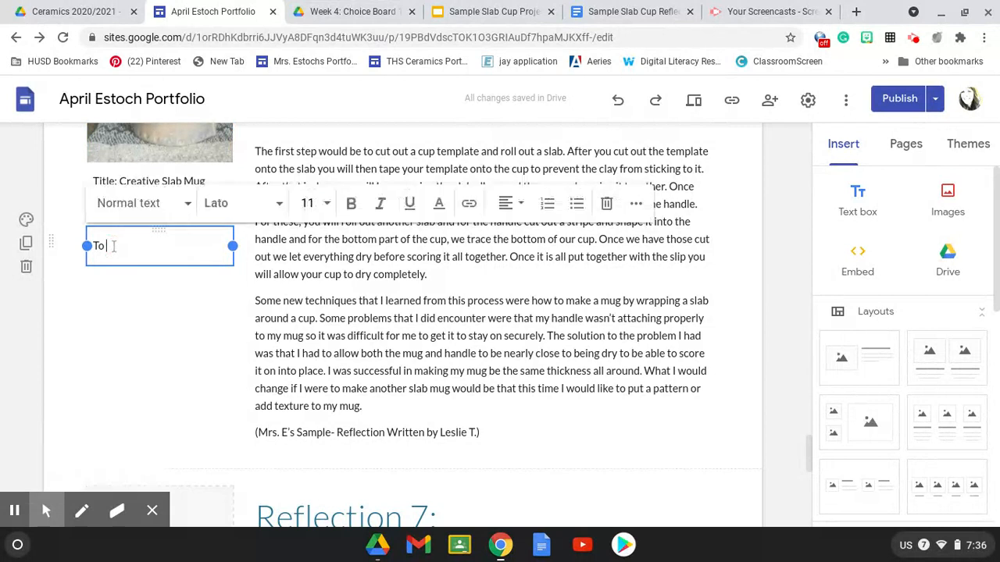
click(106, 246)
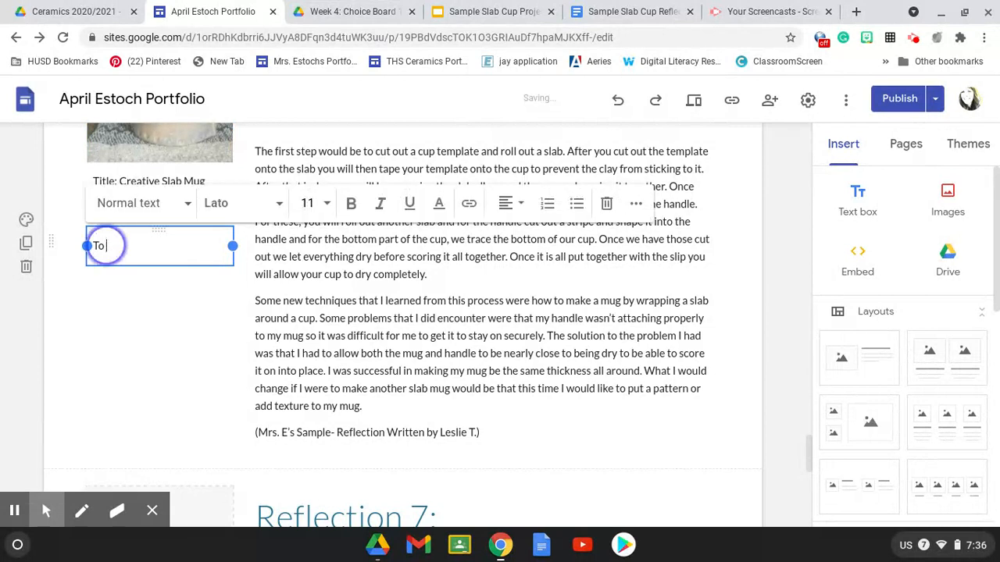
text(See)
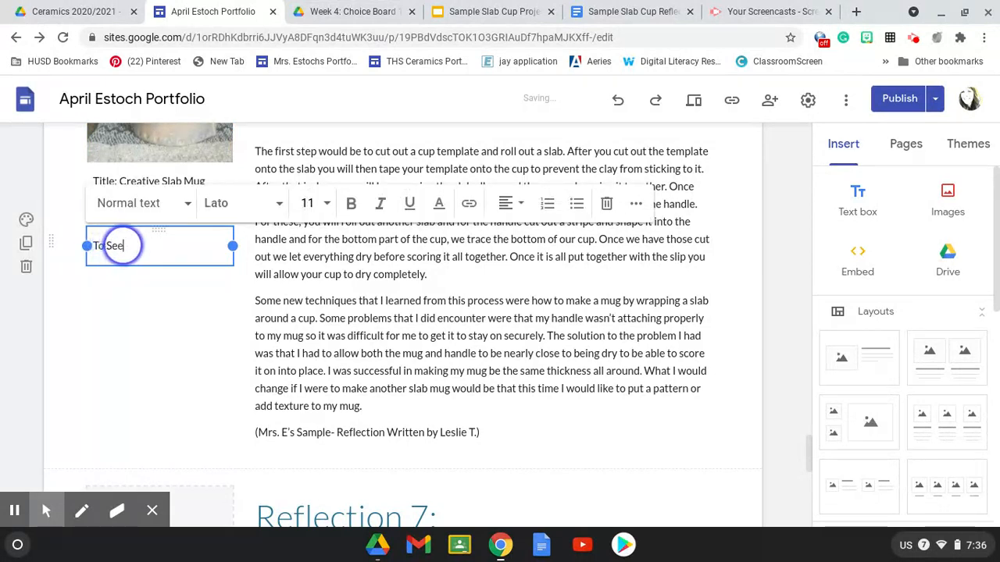
text( a Vid)
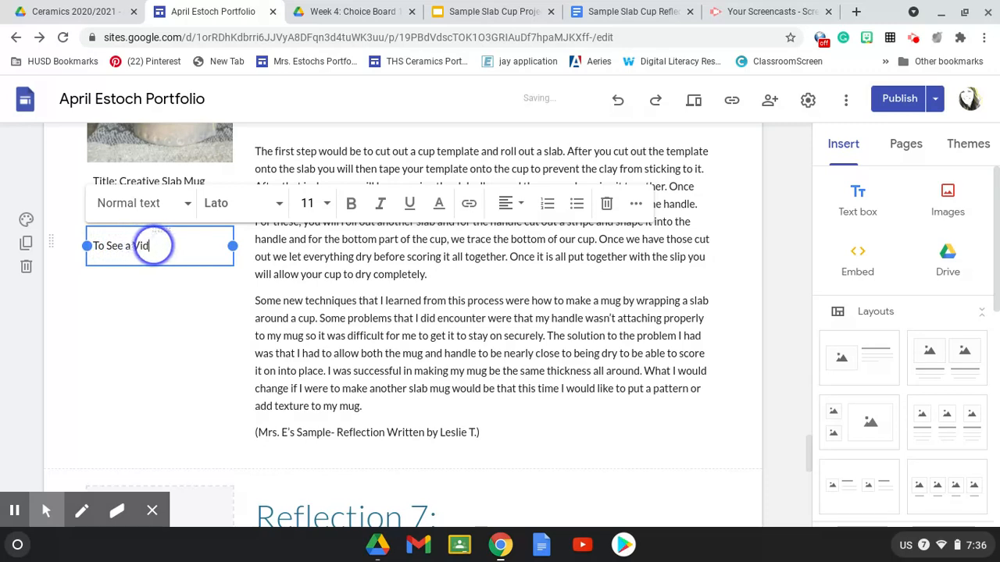
text(eo of m)
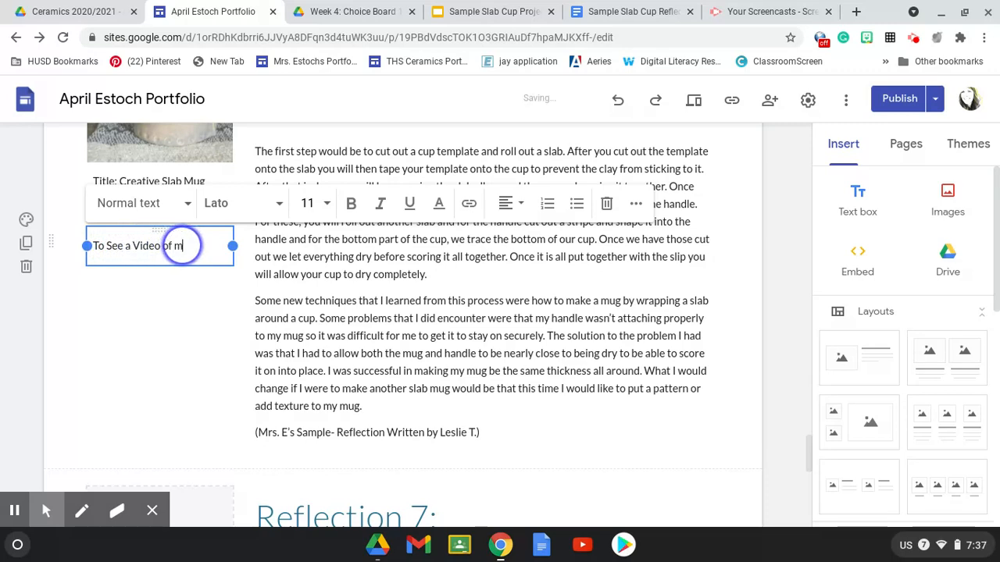
text(y process)
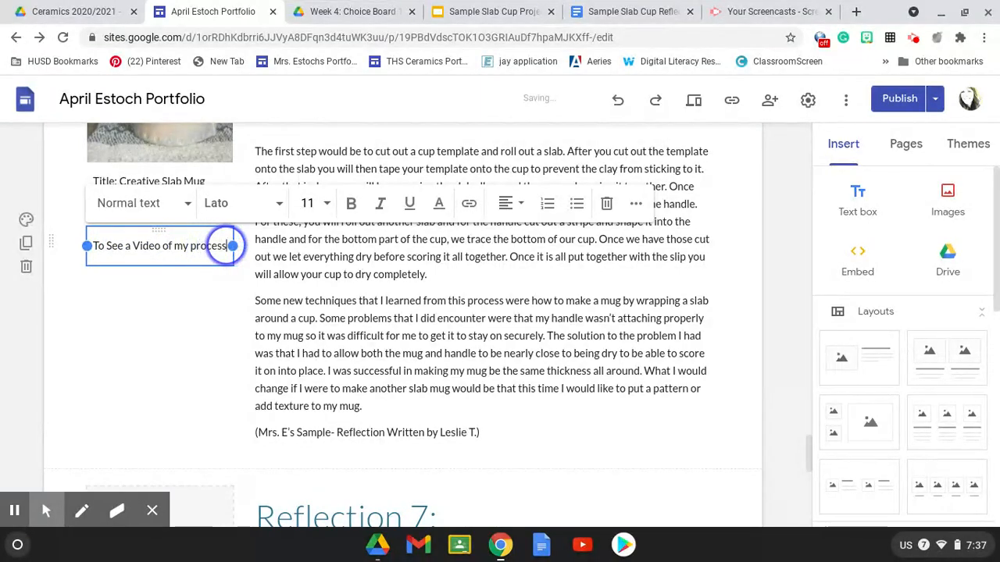
Add "Click Here" on a new line after "To See a Video of my process" in the text box
key(Return)
text(Clic)
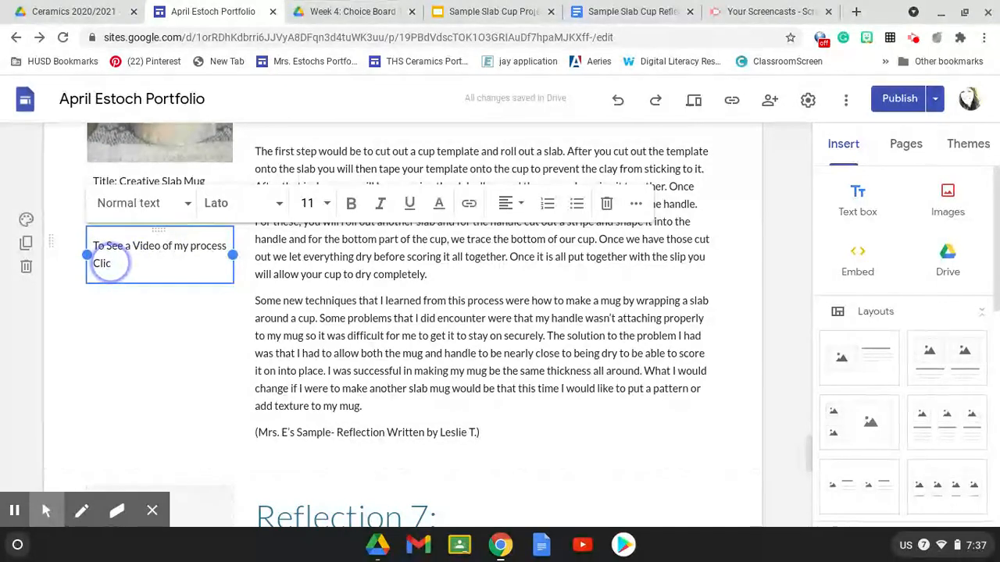
text(k H)
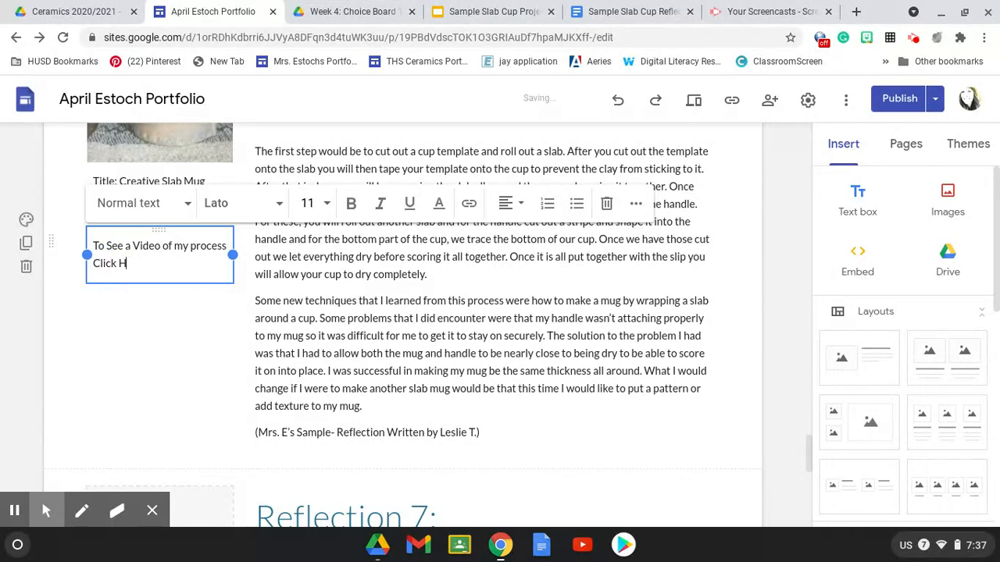
text(ere)
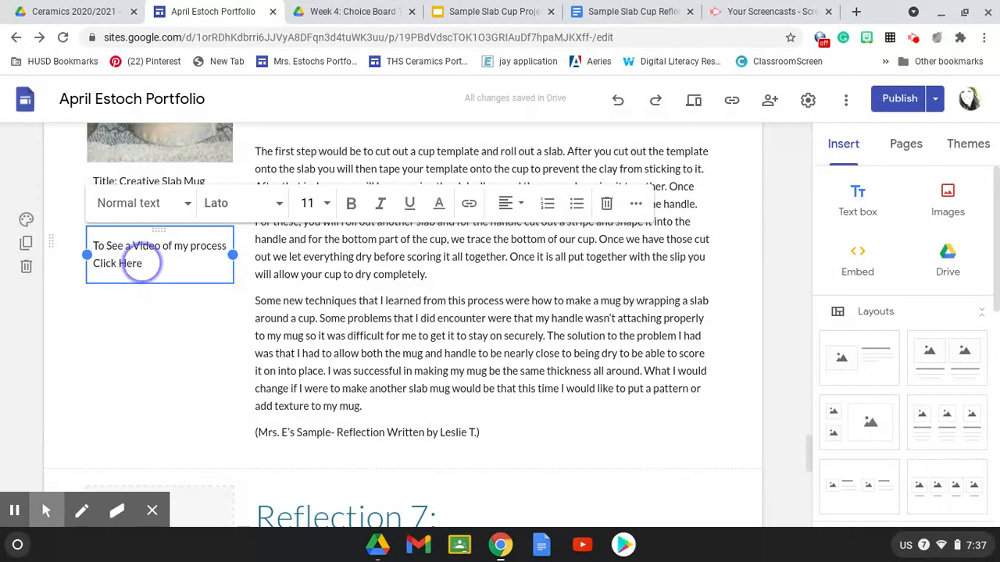
Set the process video text to font size 18 and move its text box below the slab mug reflection text
drag(151, 265, 86, 238)
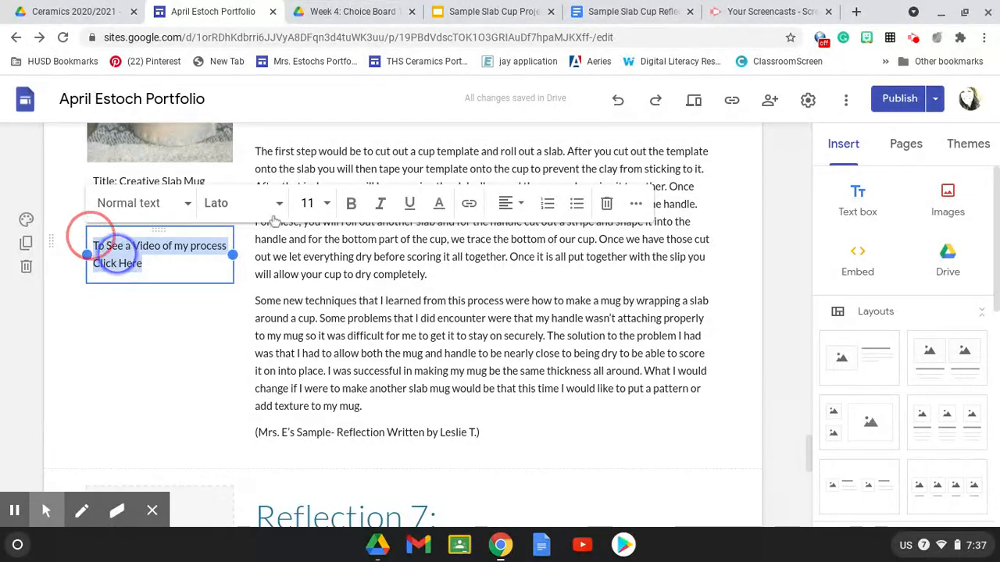
click(309, 204)
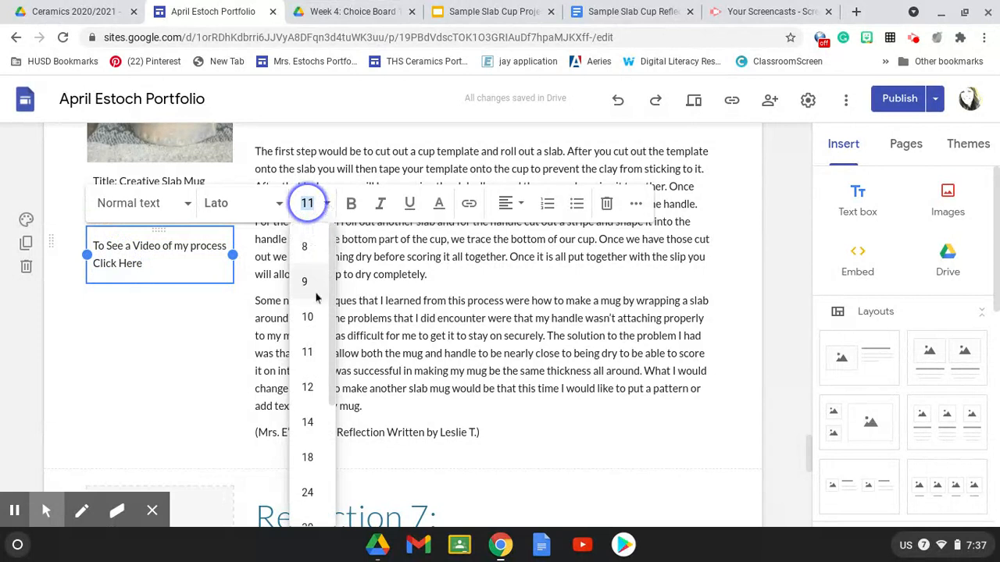
click(307, 458)
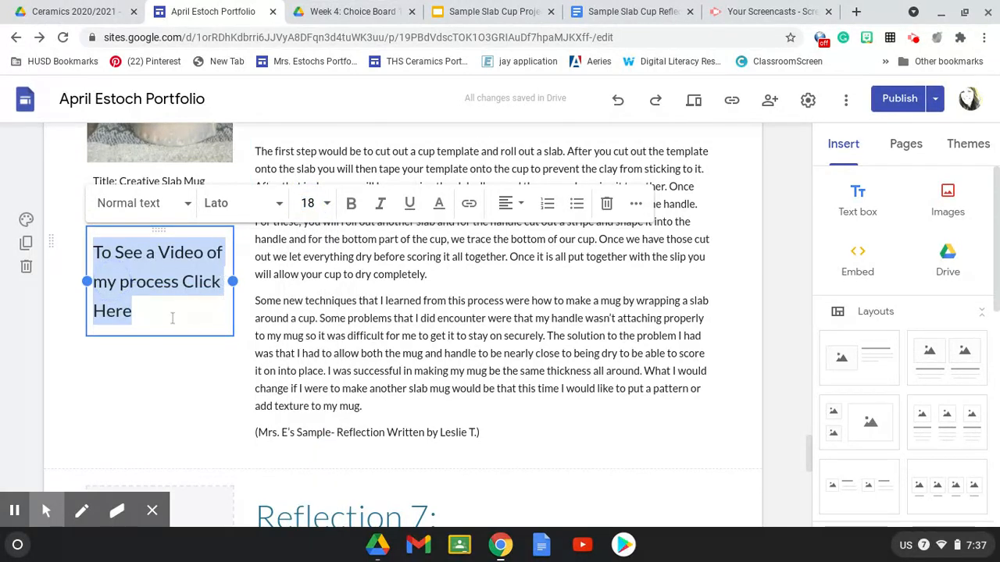
drag(160, 231, 343, 426)
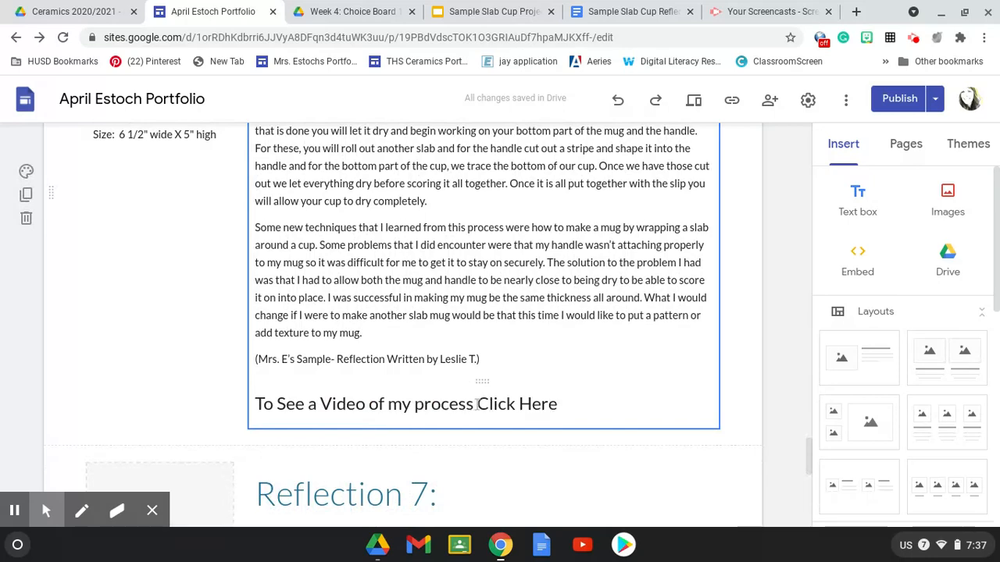
Lowercase the words "see" and "video" so the line reads "To see a video of my process Click Here"
click(328, 404)
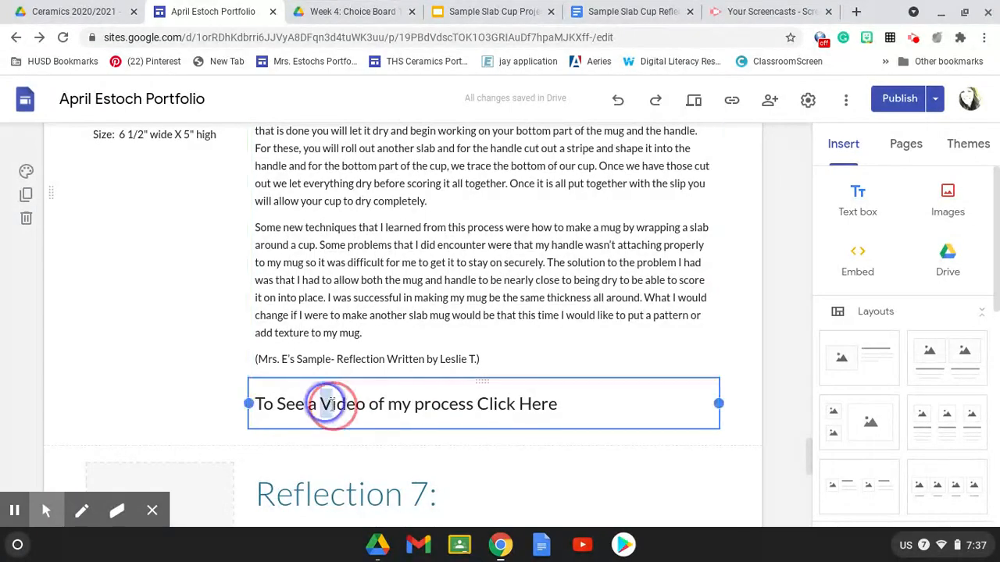
click(329, 404)
text(v)
click(281, 403)
text(s)
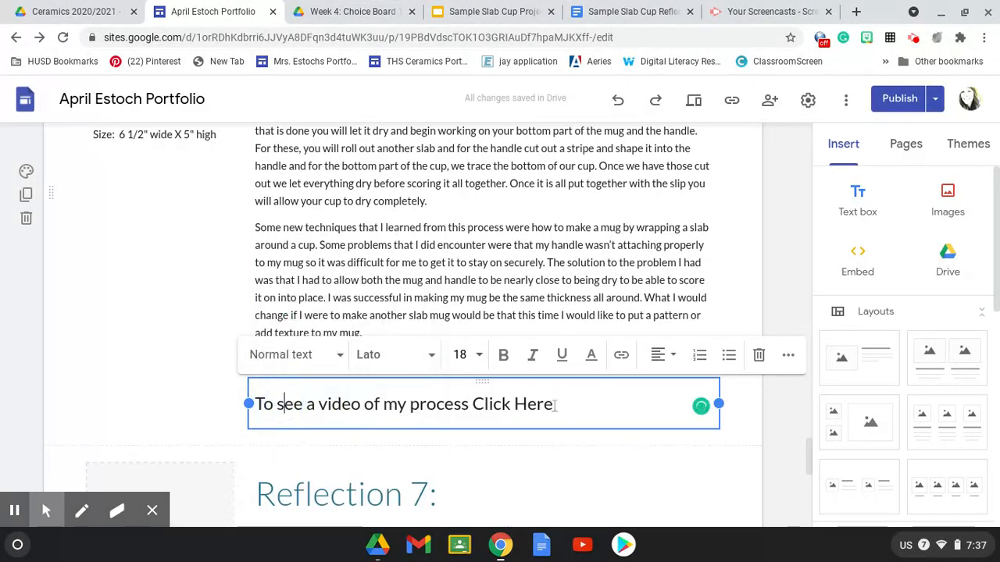
Start adding a link to the whole process video line and switch to the Week 4: Choice Board 1 video in Drive
drag(555, 404, 260, 405)
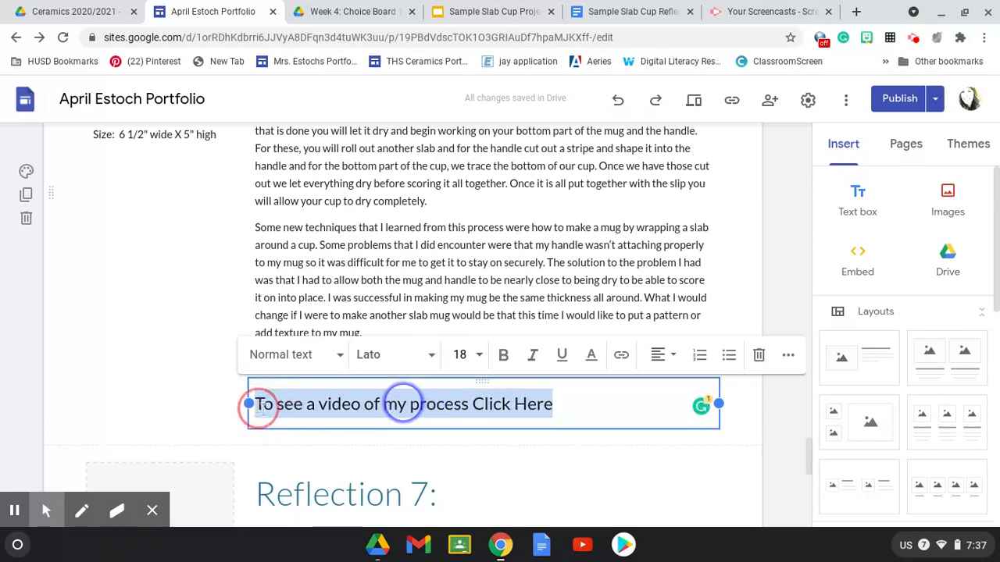
click(621, 357)
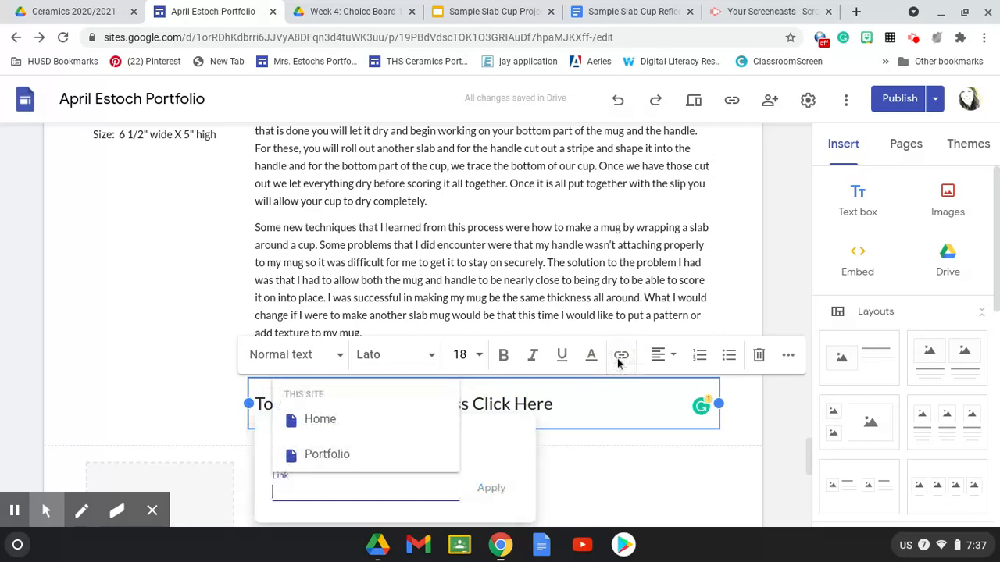
click(506, 16)
click(393, 14)
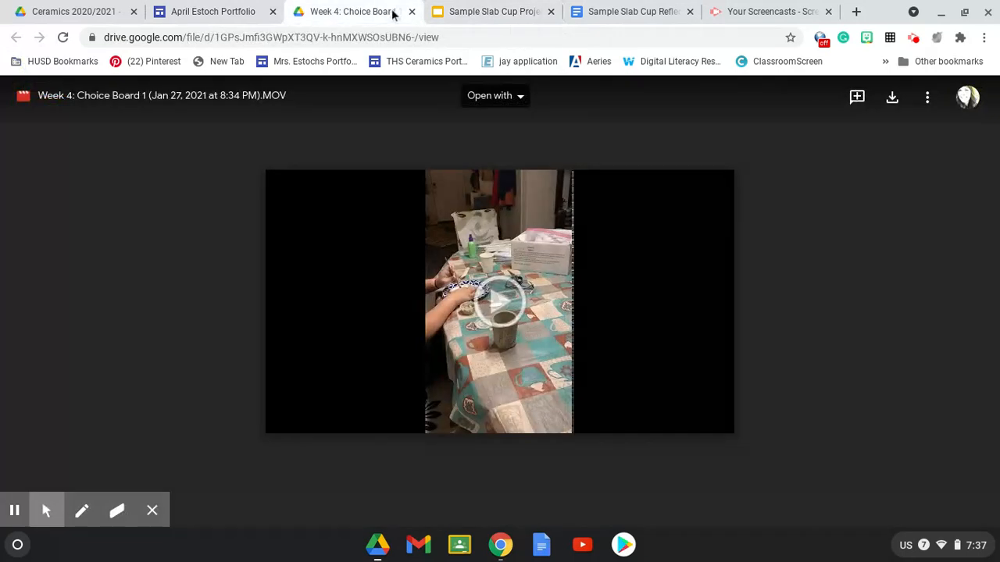
Change the video's link sharing to Anyone with the link and copy its link
click(927, 99)
click(791, 132)
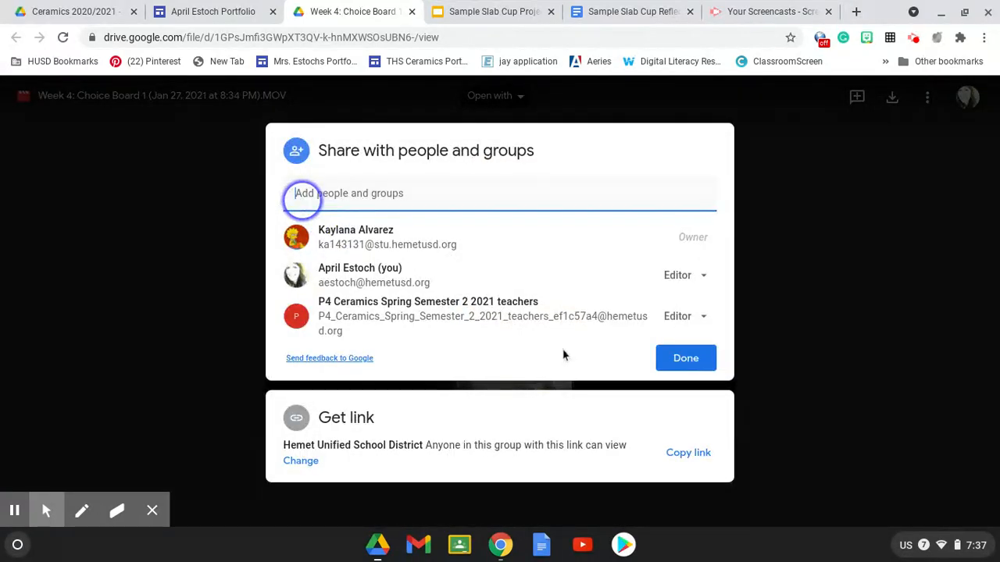
click(301, 462)
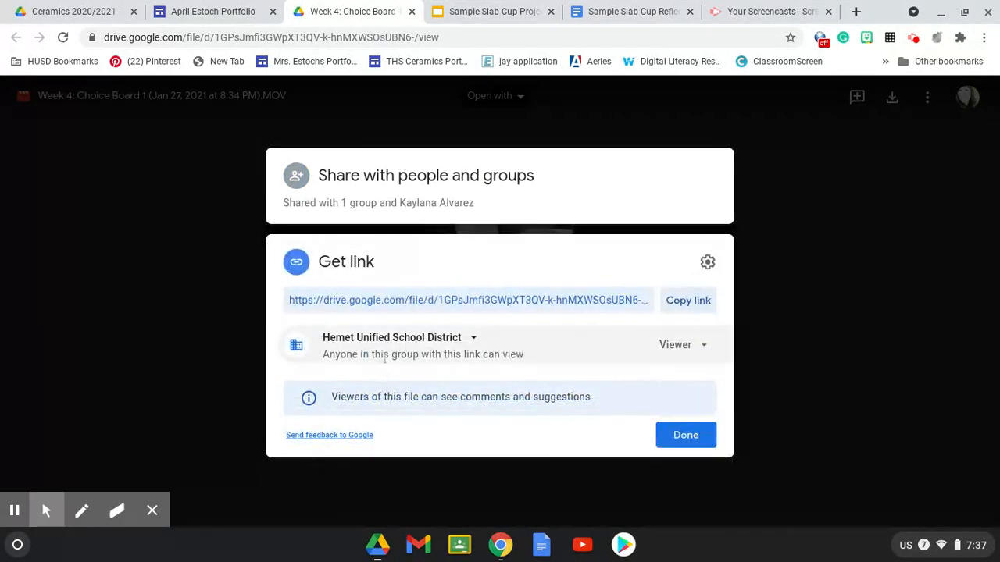
click(470, 339)
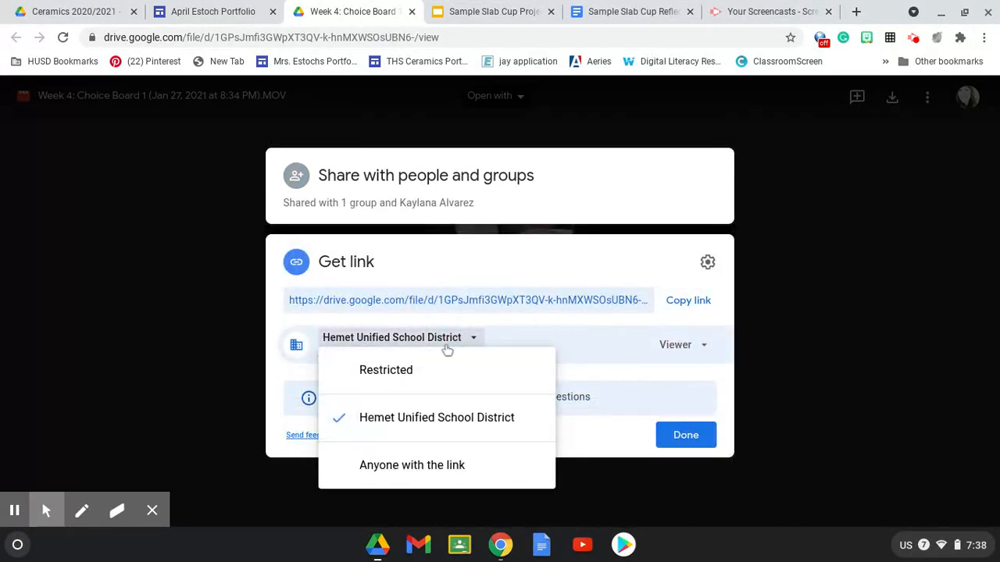
click(407, 468)
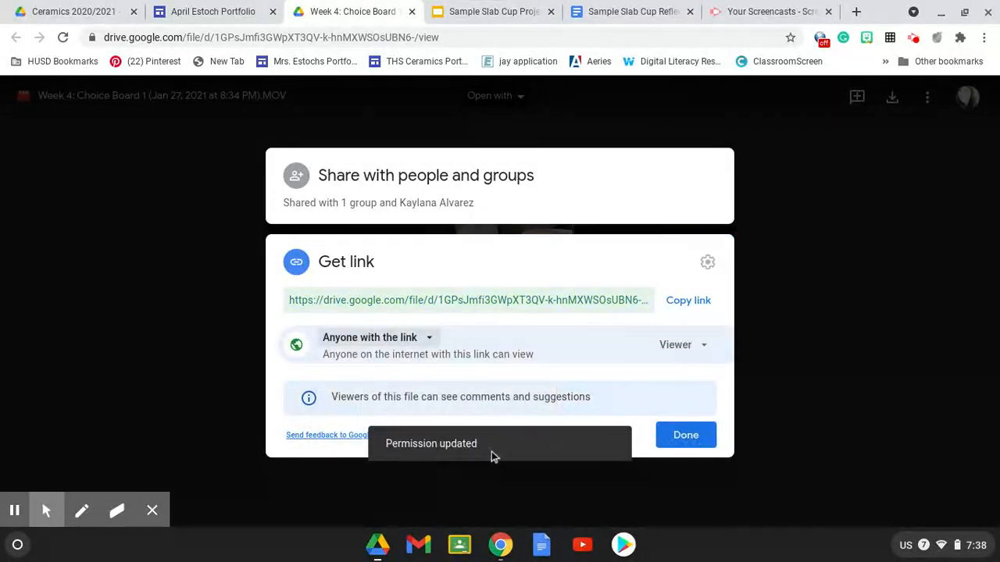
click(685, 303)
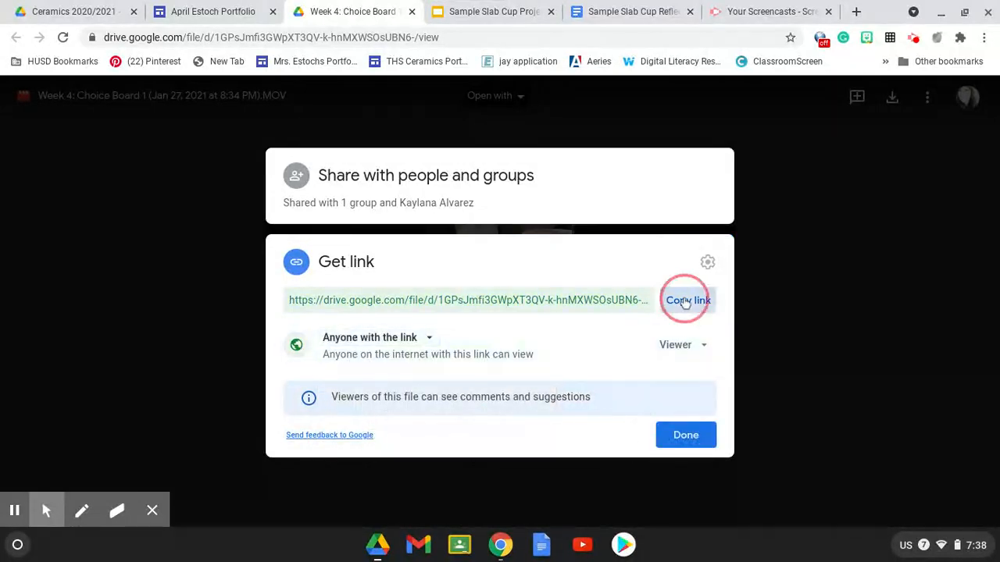
Return to the portfolio and apply the copied video link to "To see a video of my process Click Here"
click(210, 12)
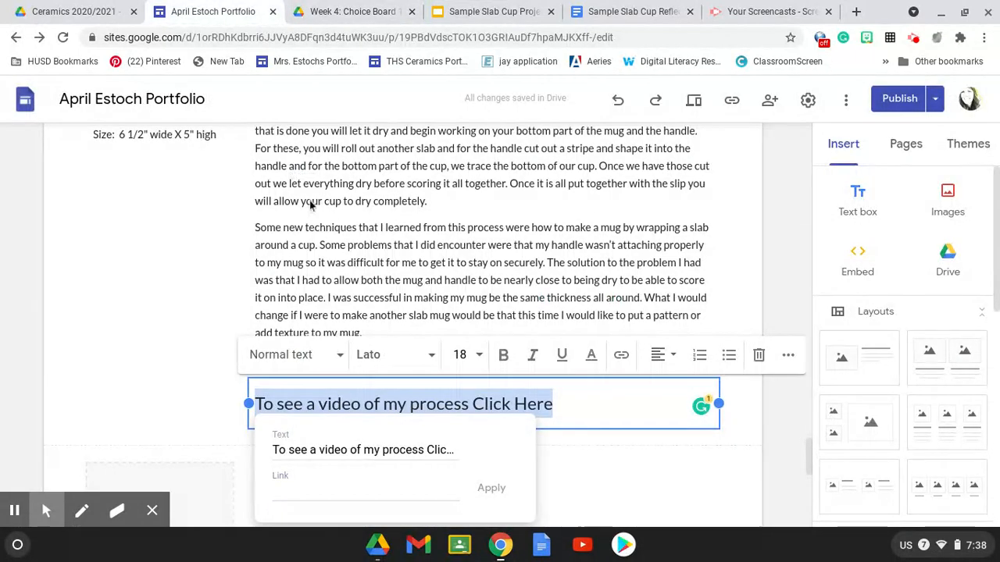
right_click(371, 486)
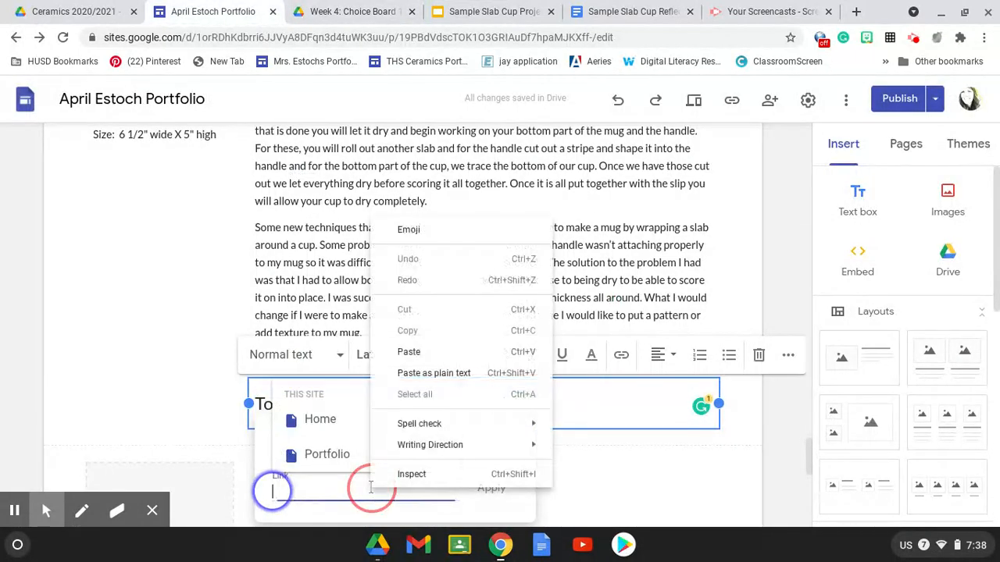
click(417, 355)
click(494, 489)
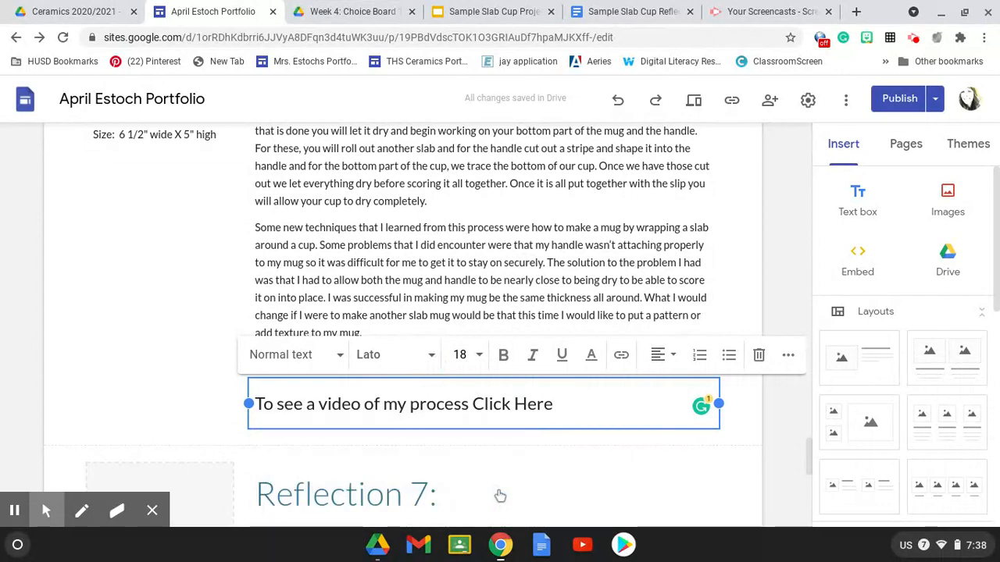
Test the process video link, close the video it opens and review the slab mug reflection section
click(467, 404)
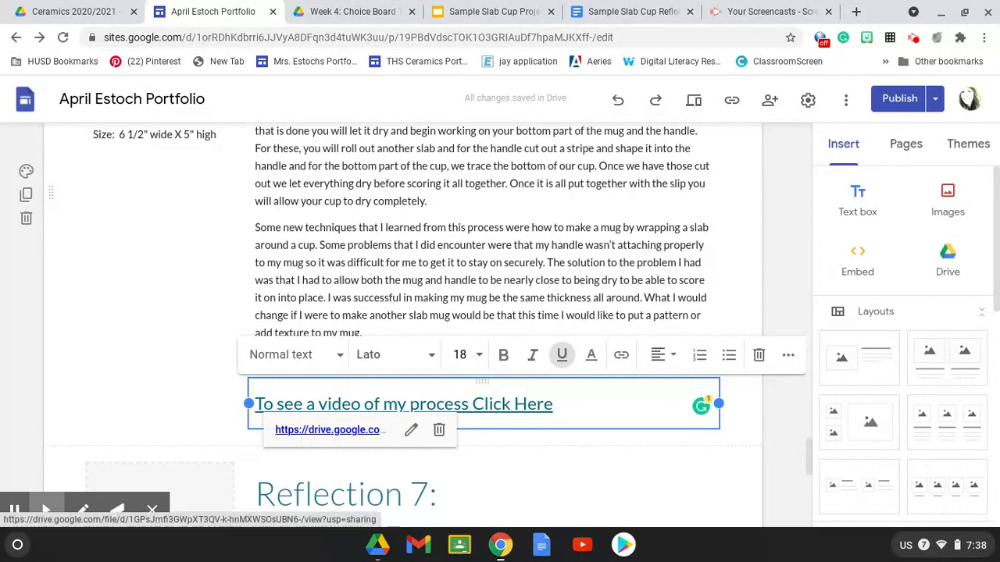
click(346, 429)
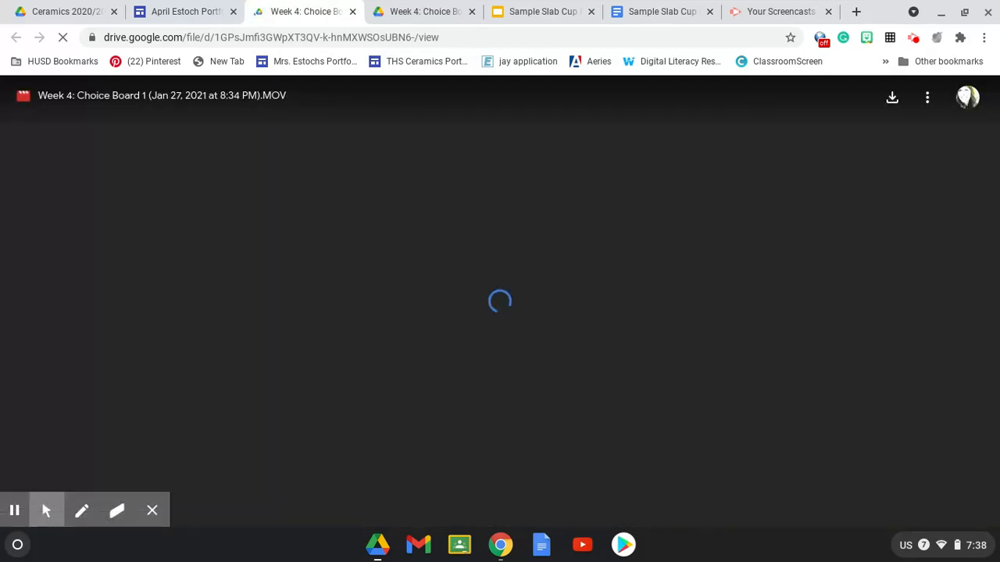
click(353, 12)
click(196, 13)
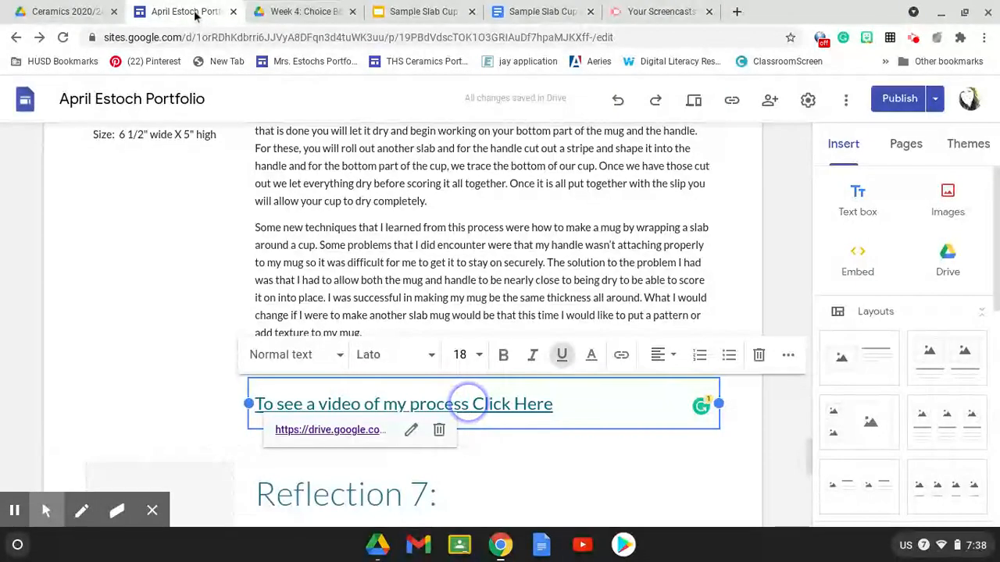
click(222, 361)
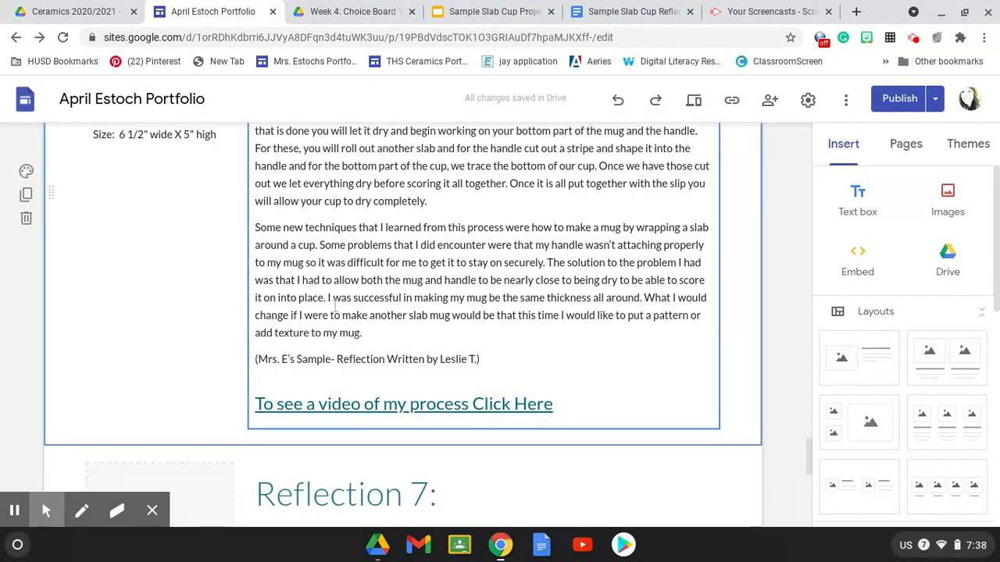
scroll(659, 350, up, 3)
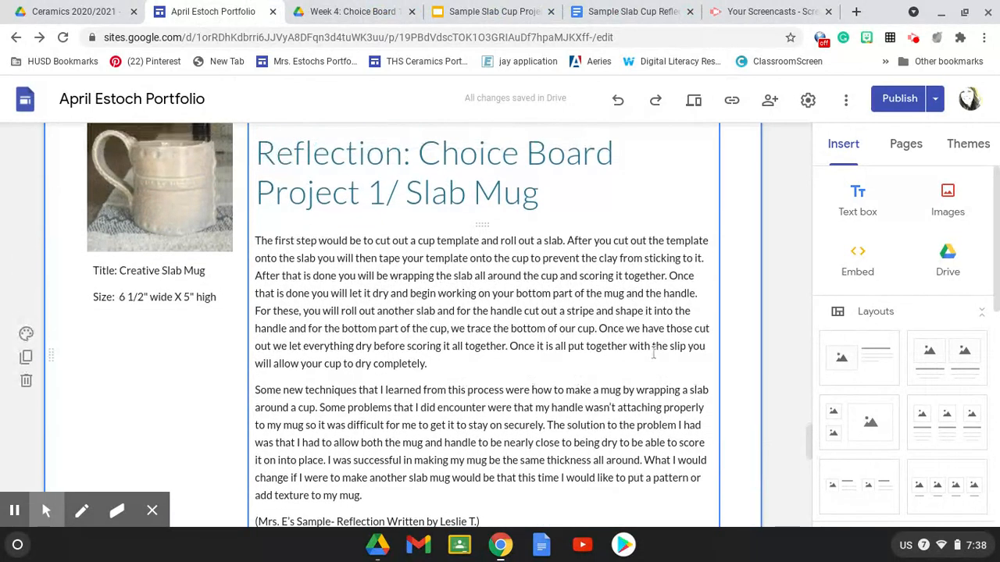
scroll(653, 353, down, 1)
scroll(653, 354, up, 1)
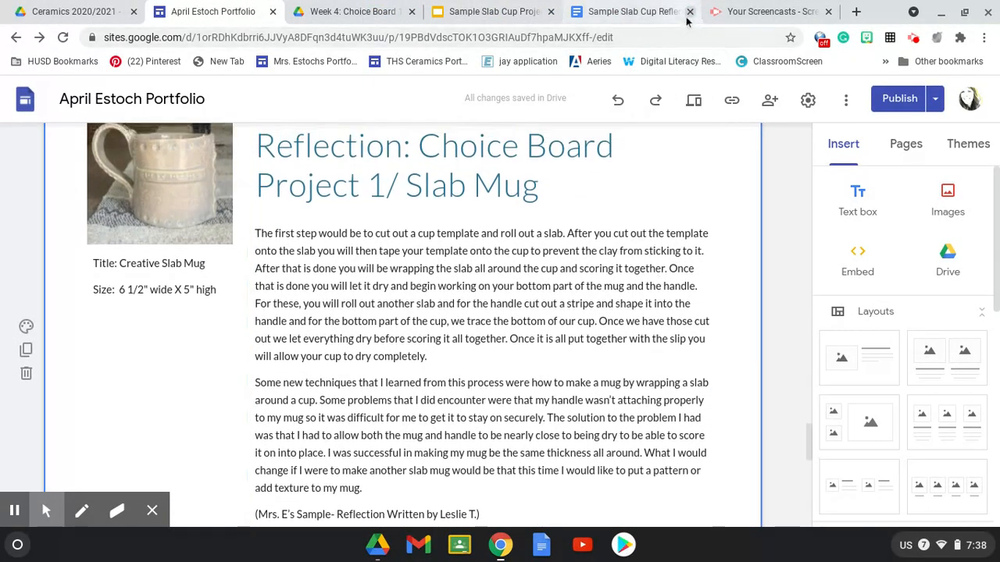
Publish the Sample Slab Cup Project Slide Assignment presentation to the web with the default 3-second auto-advance
click(486, 12)
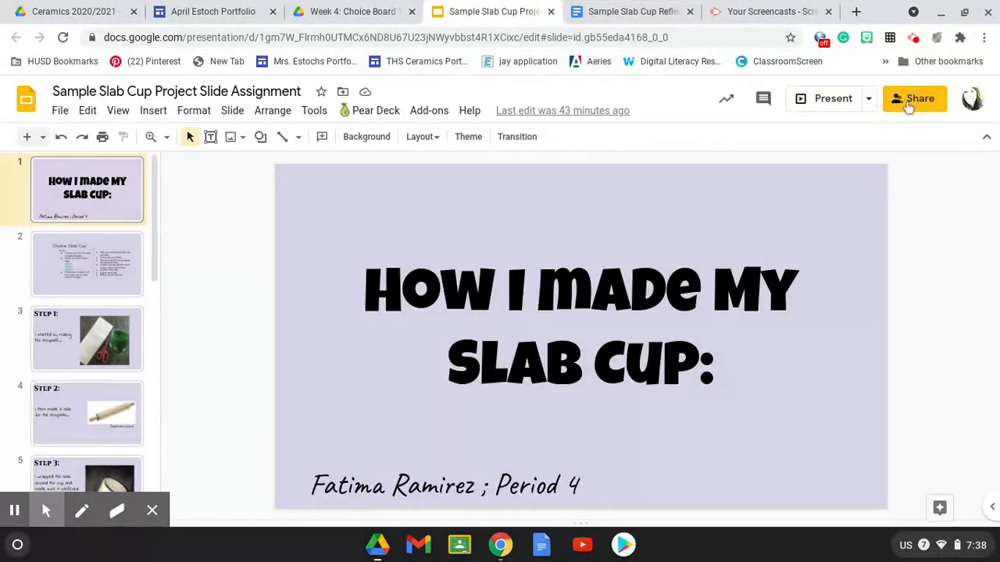
click(60, 111)
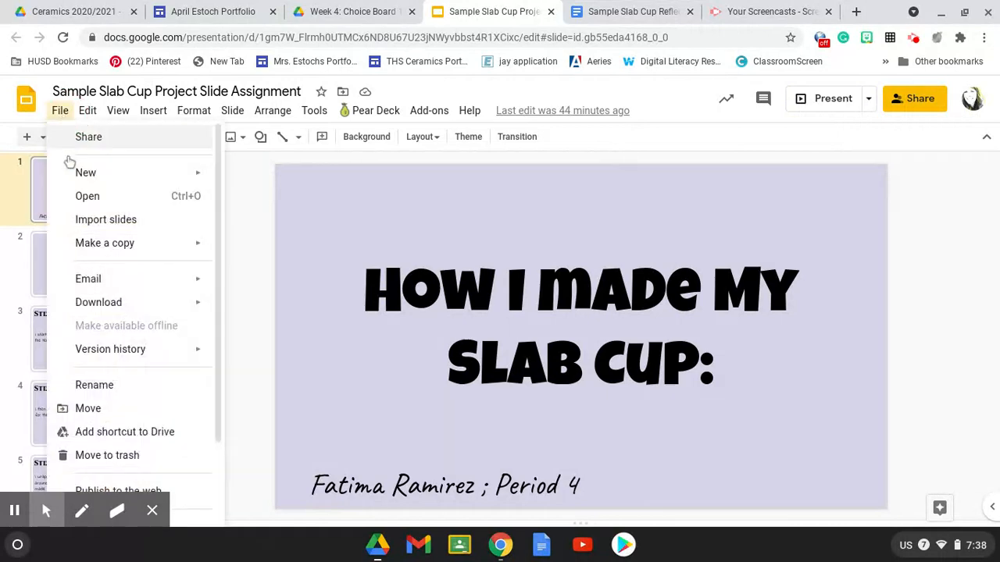
scroll(137, 461, down, 2)
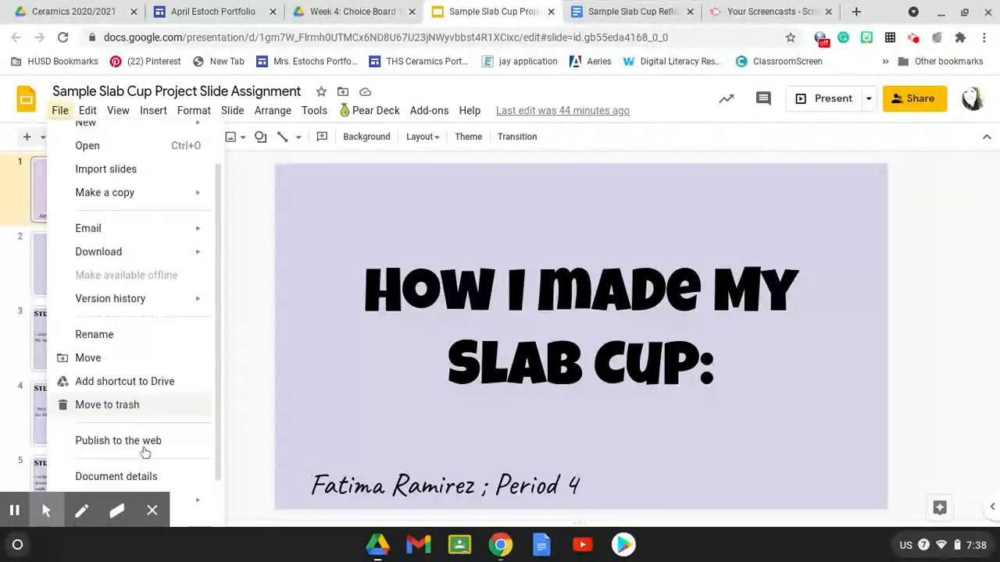
click(129, 412)
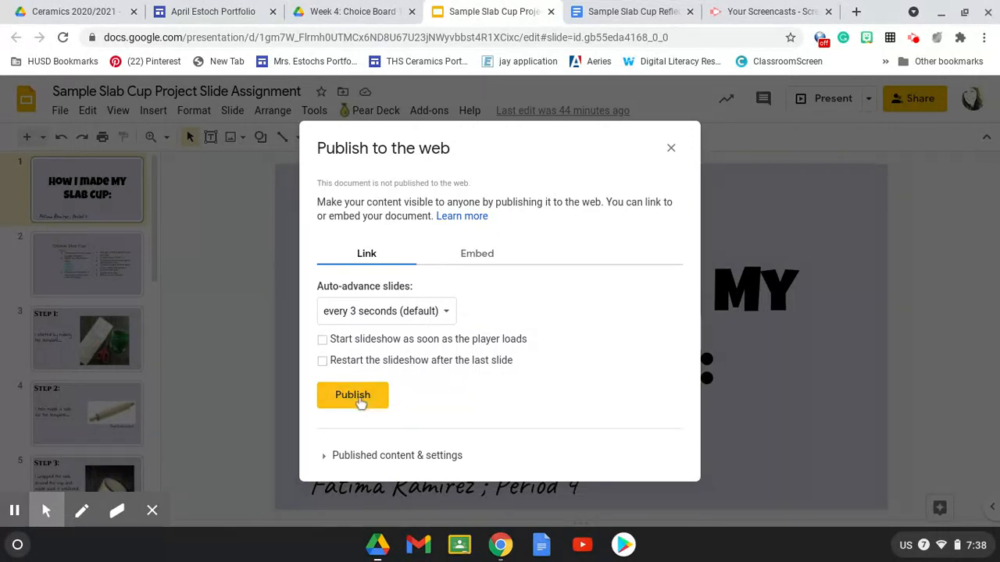
click(355, 397)
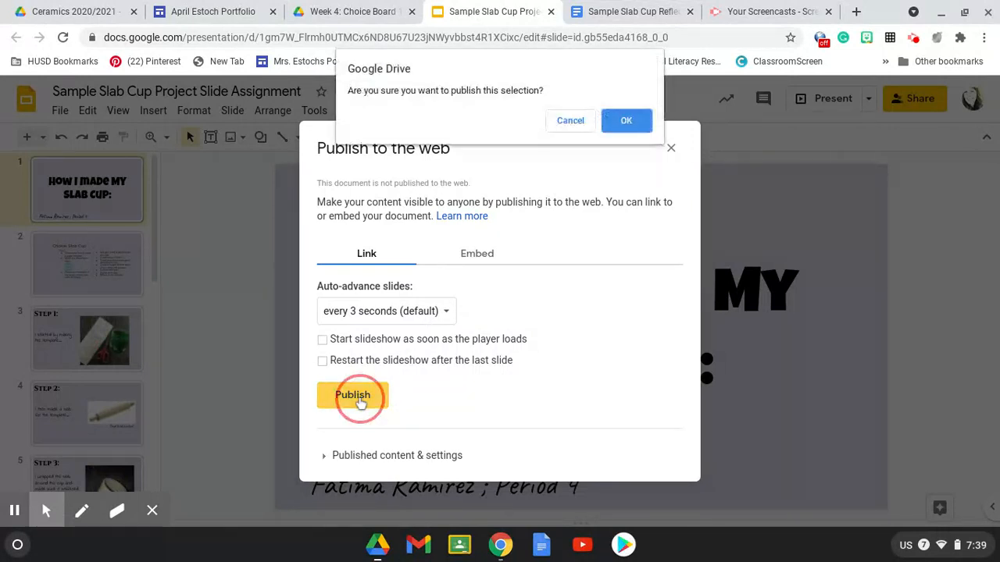
click(628, 121)
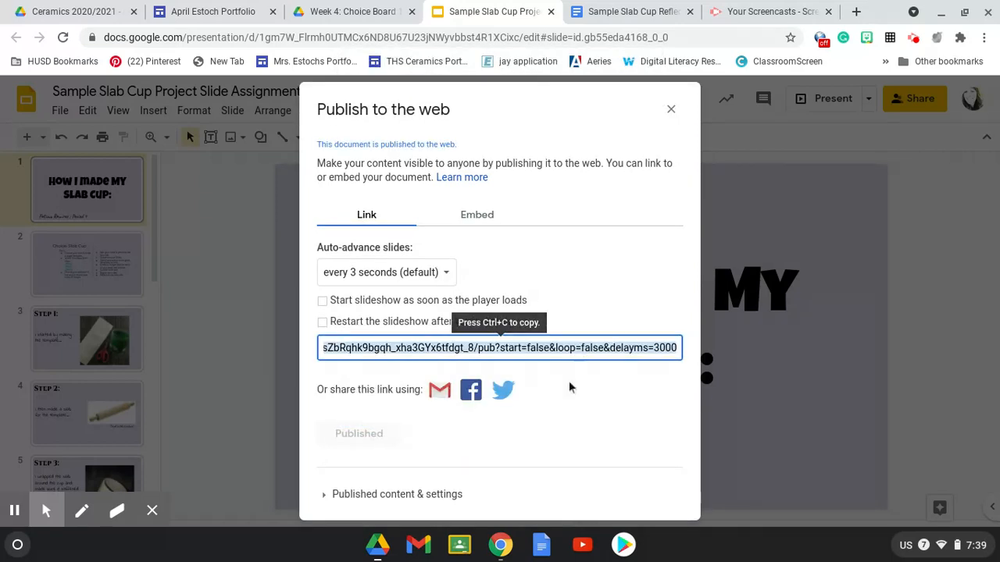
Copy the published presentation link and return to the process video line in the portfolio's slab mug section
right_click(579, 353)
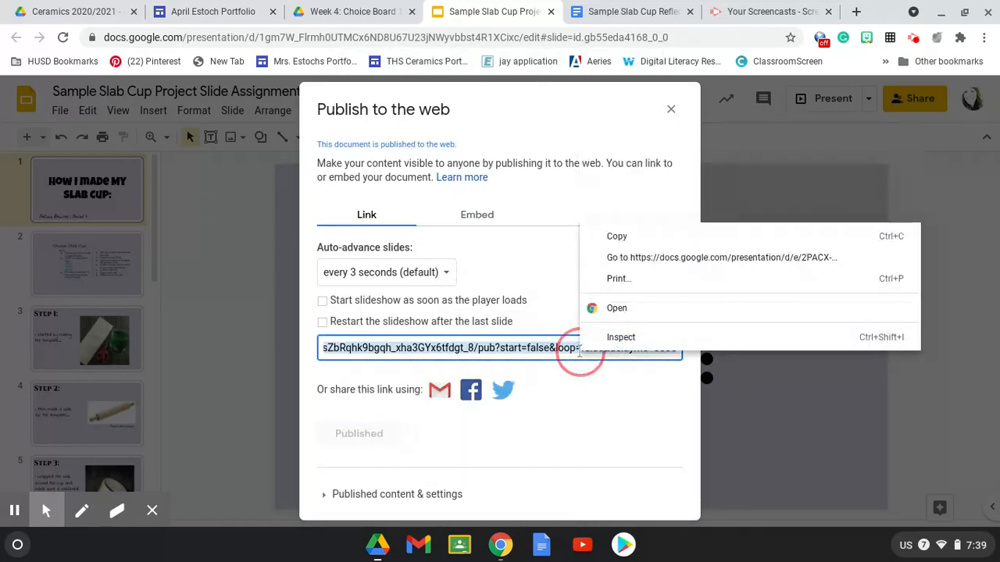
click(614, 236)
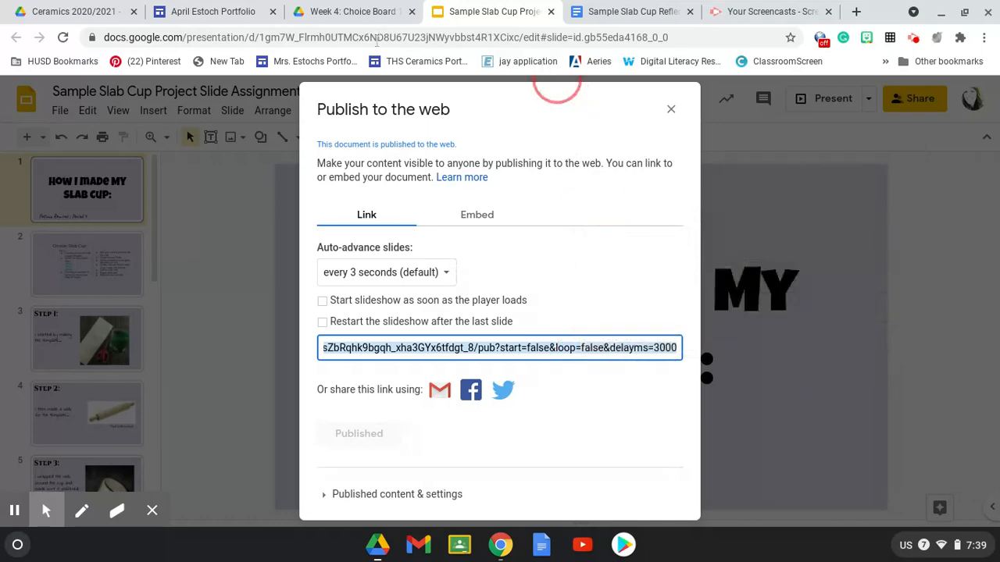
click(213, 16)
scroll(510, 334, down, 5)
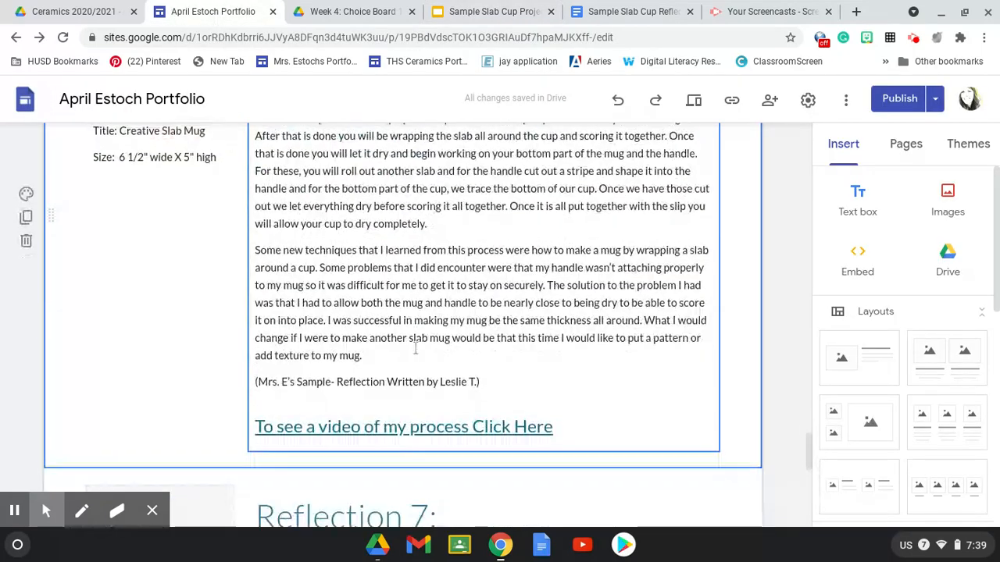
Remove the video link from "To see a video of my process Click Here" in the slab mug section
click(455, 233)
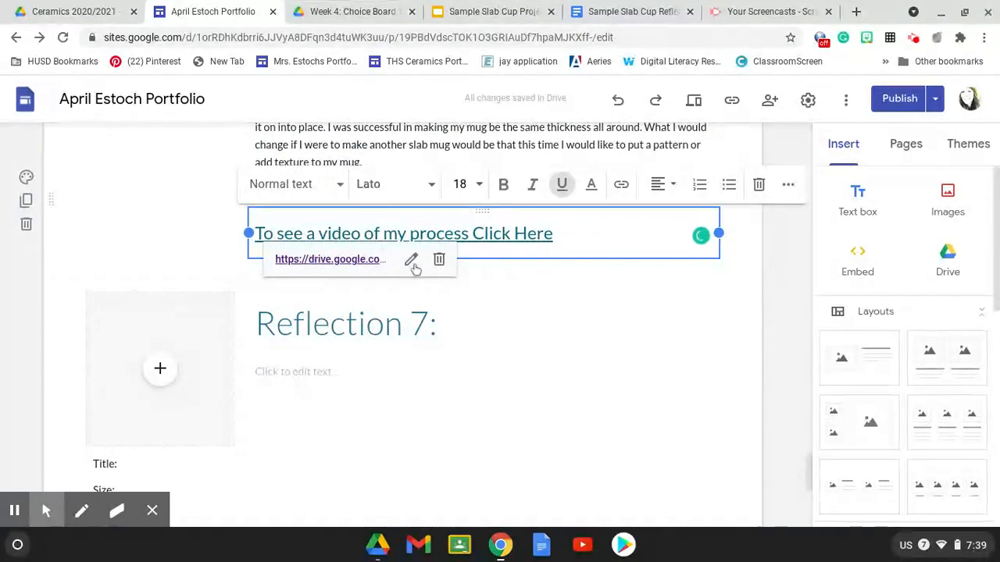
click(439, 260)
drag(555, 233, 248, 235)
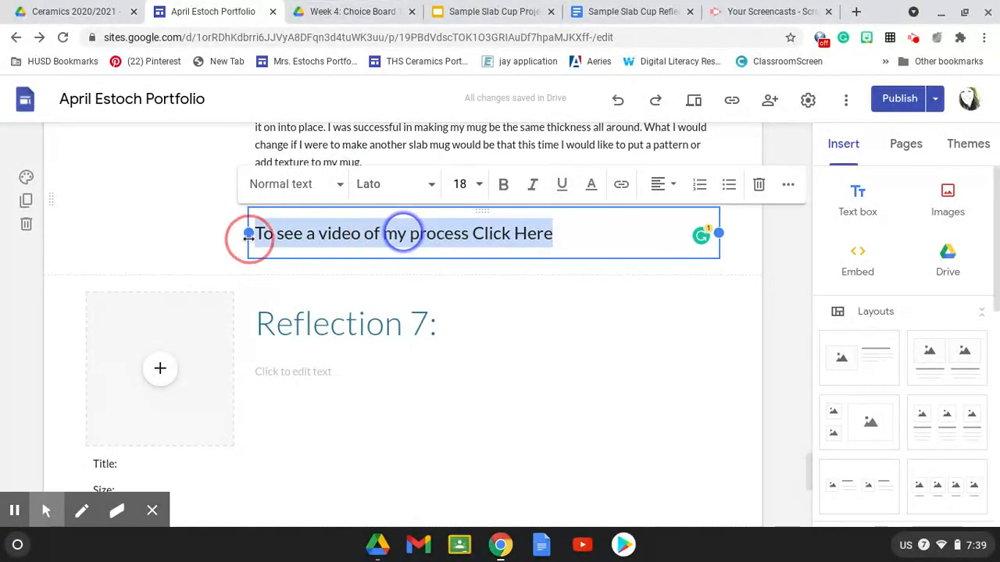
Replace "video" with "Slide Presentation" in the process line below the slab mug reflection
click(364, 233)
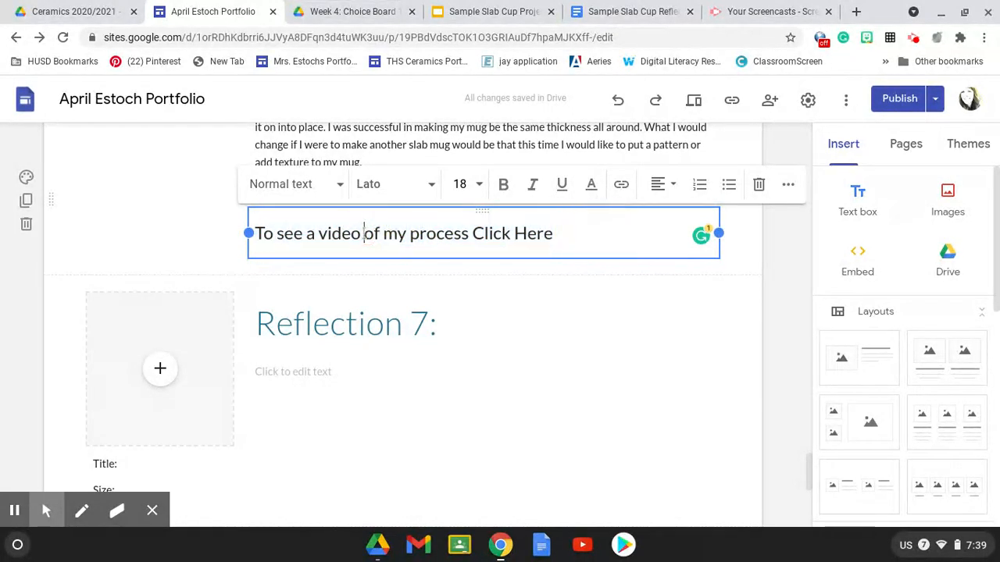
click(361, 234)
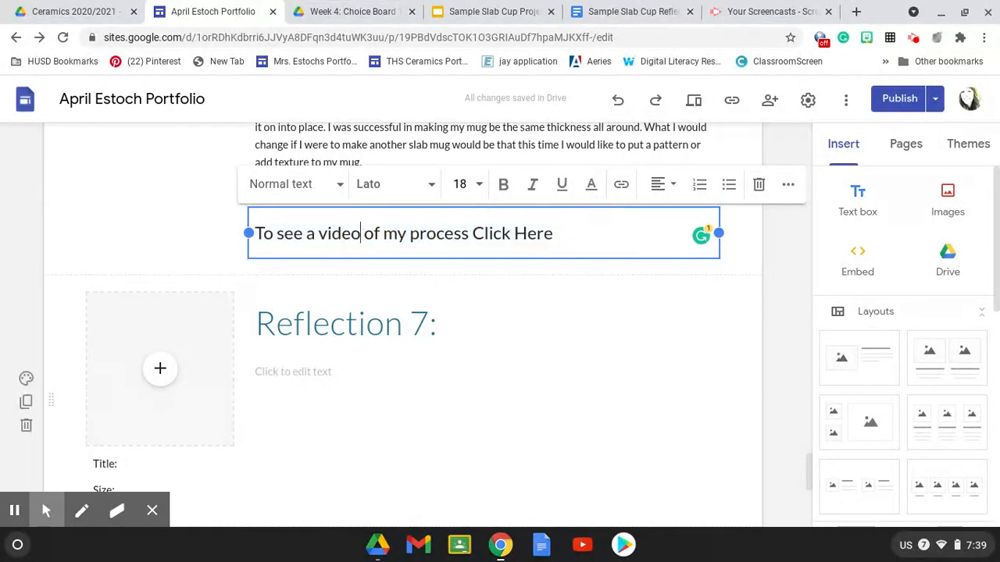
key(BackSpace)
key(BackSpace)
key(BackSpace)
key(BackSpace)
key(BackSpace)
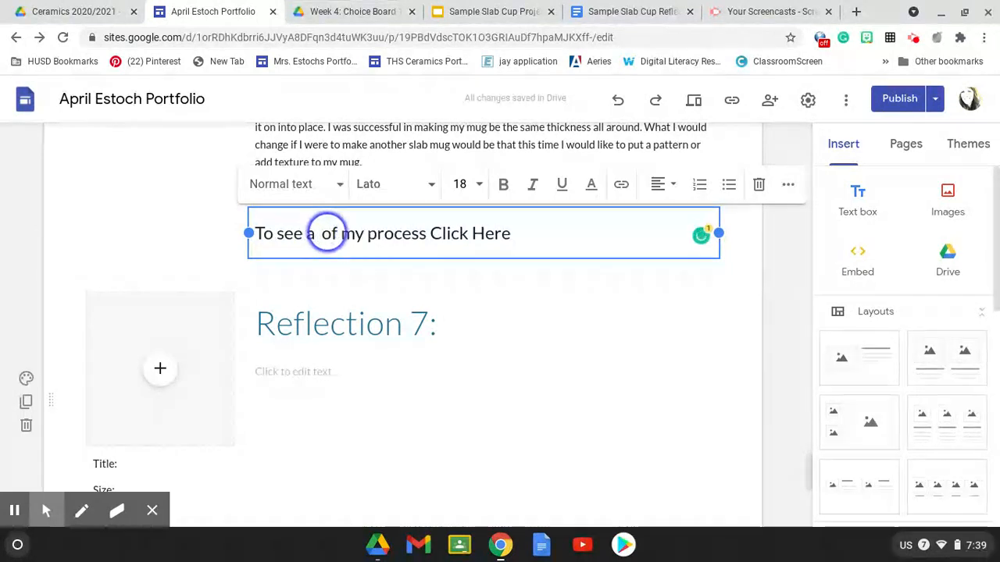
text(Slide P)
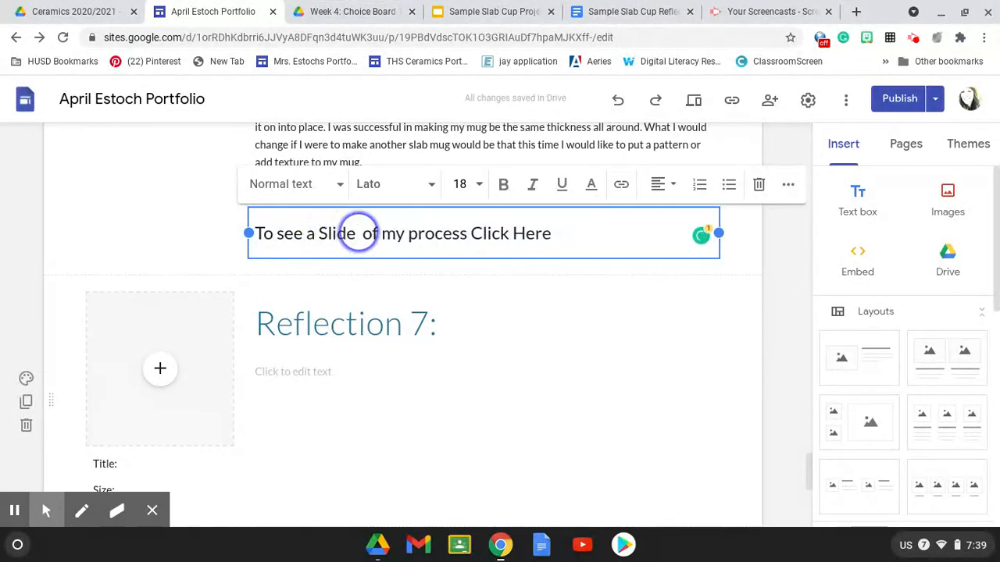
text(resentation)
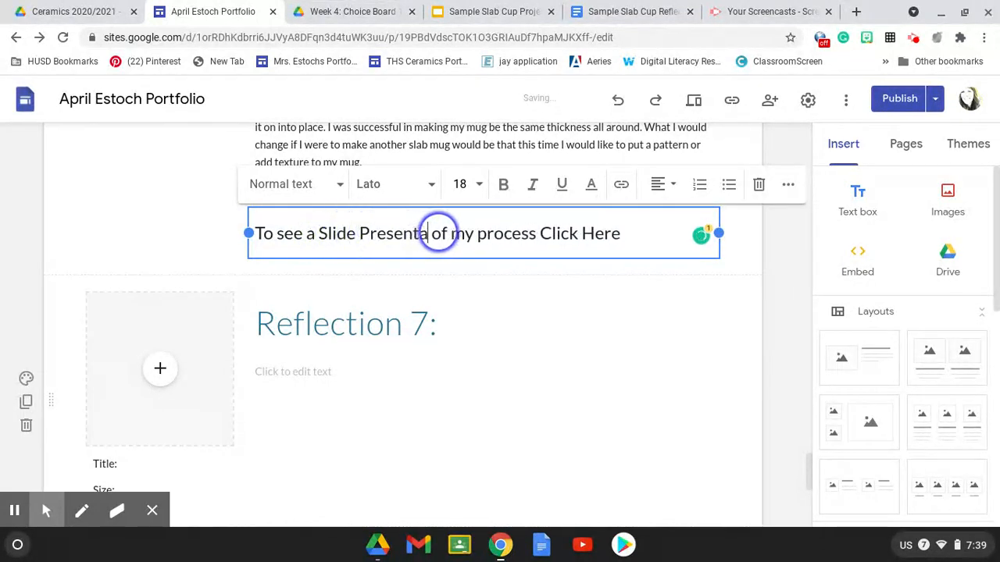
Make the capitals lowercase so the line reads "To see a slide presentation of my process Click Here"
click(327, 233)
key(BackSpace)
text(s)
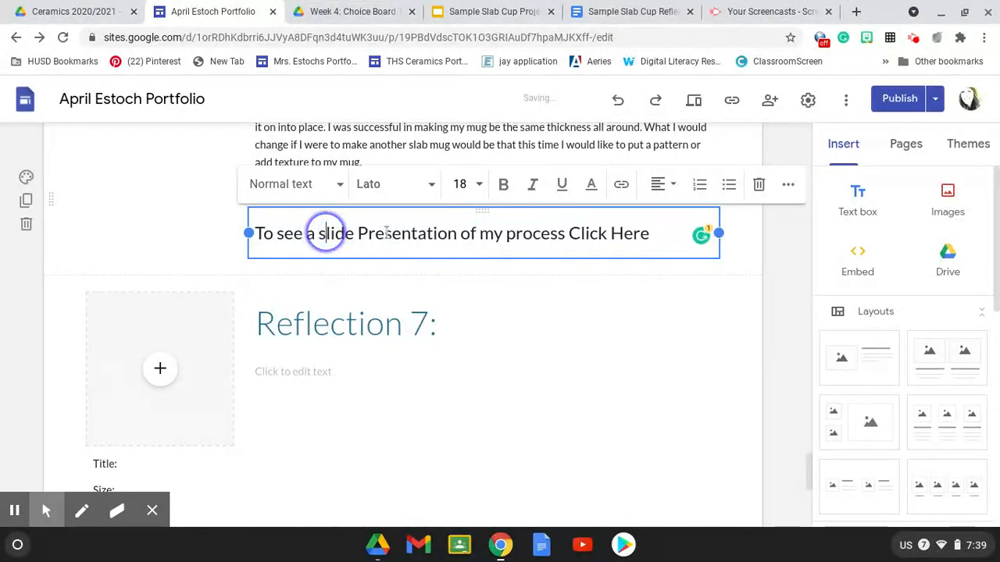
drag(357, 232, 363, 233)
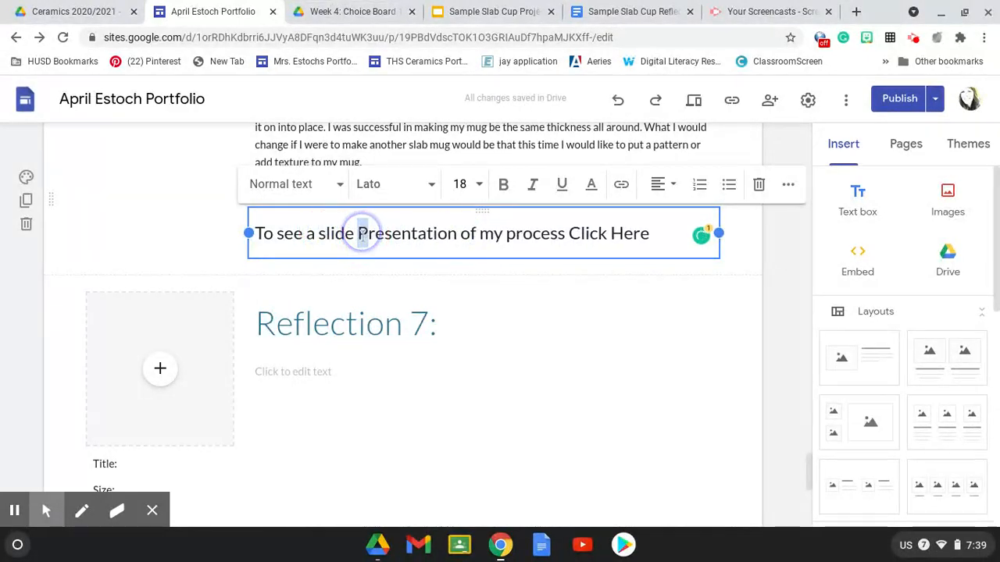
text(p)
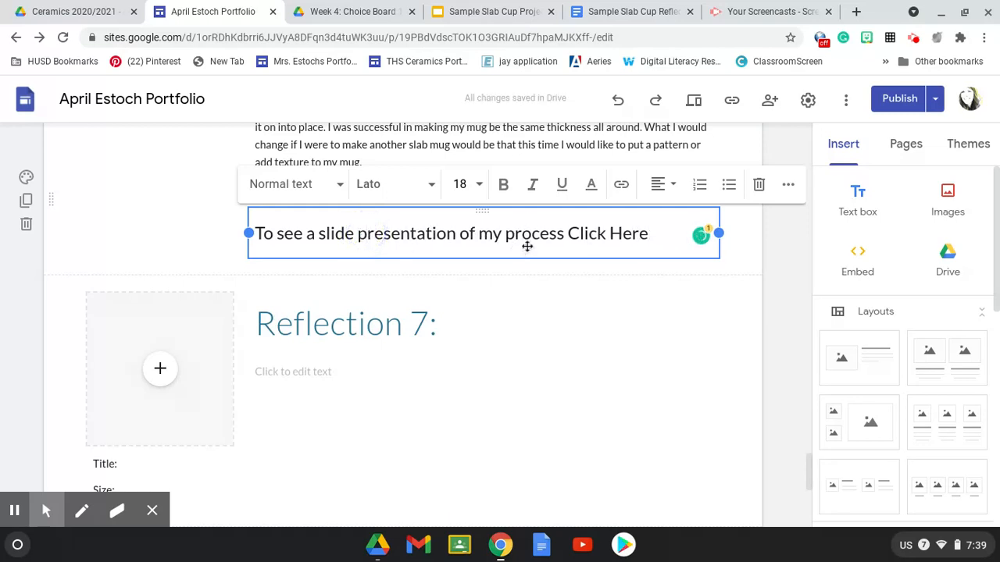
Link the whole slide presentation line to the copied address of the published presentation
drag(648, 233, 256, 232)
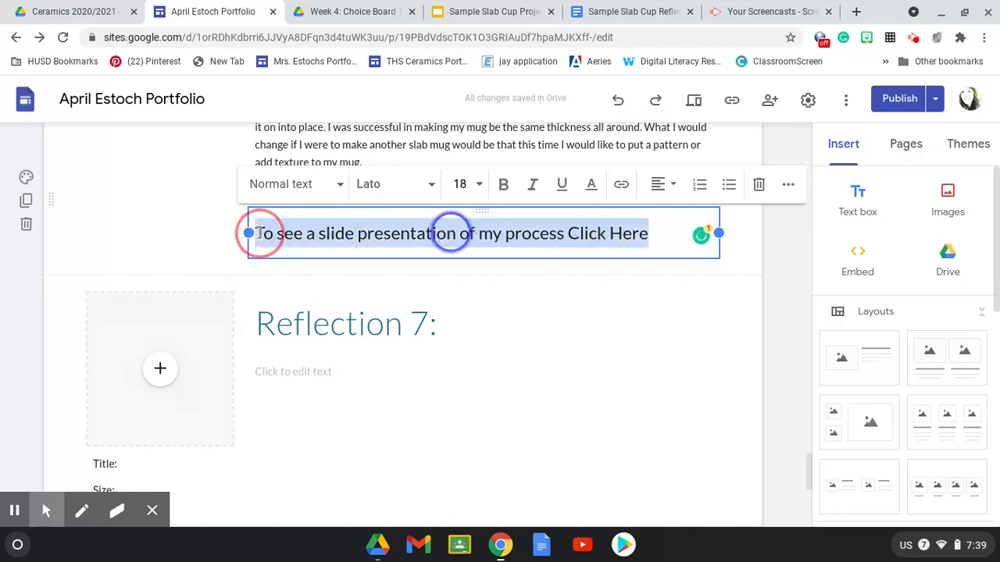
click(621, 185)
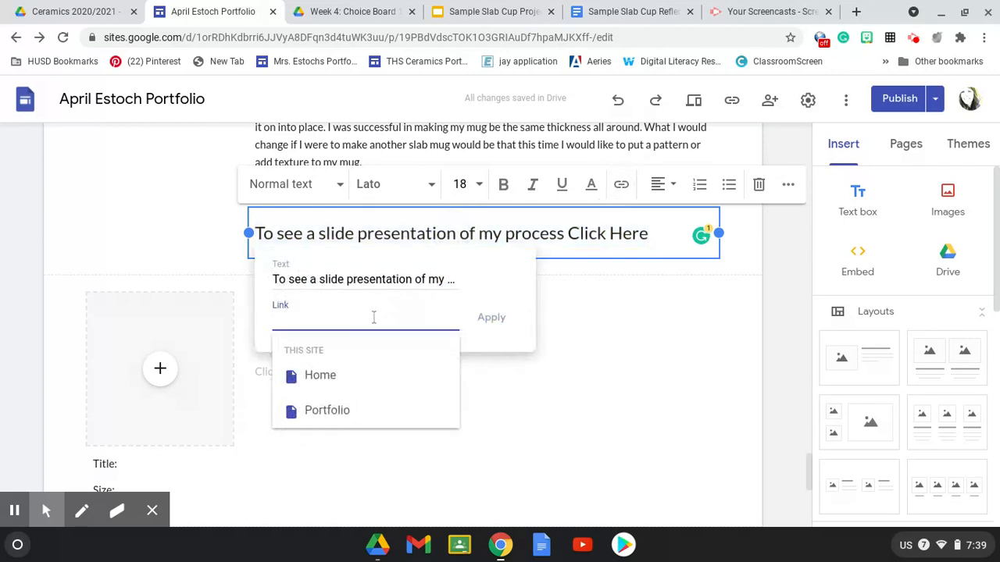
key(ctrl+v)
click(457, 319)
click(491, 319)
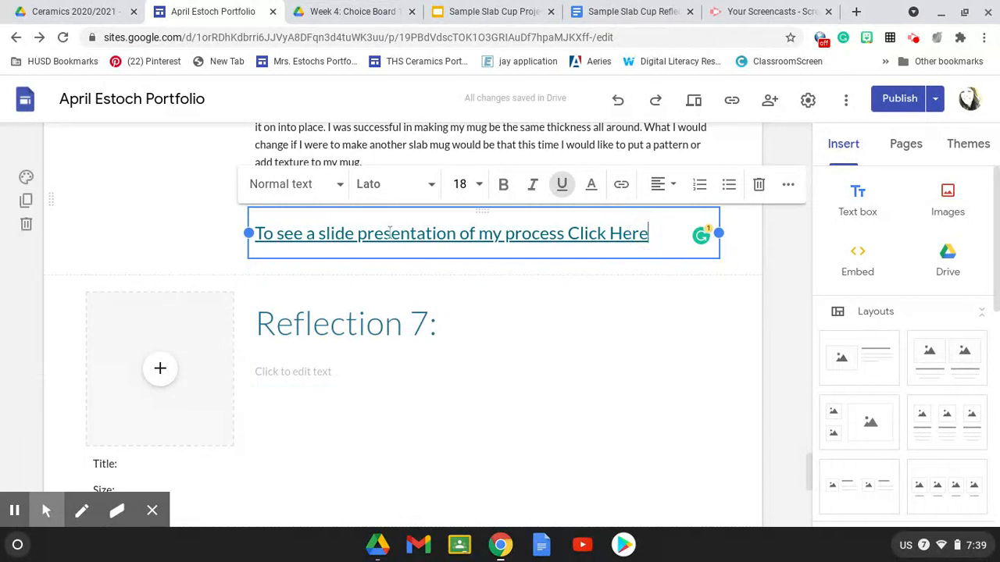
Test the slide presentation link and close the presentation it opens
click(390, 233)
click(332, 260)
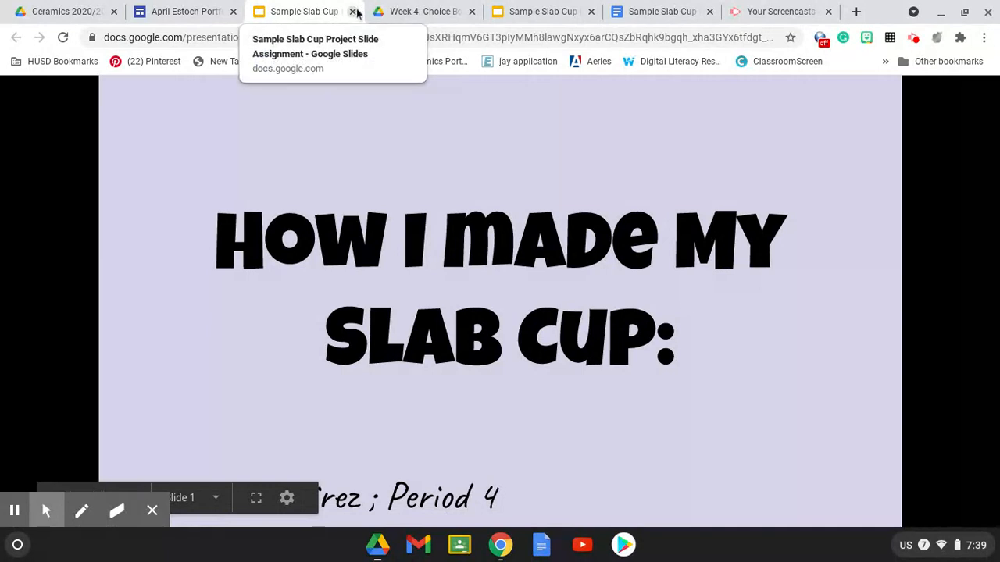
click(354, 11)
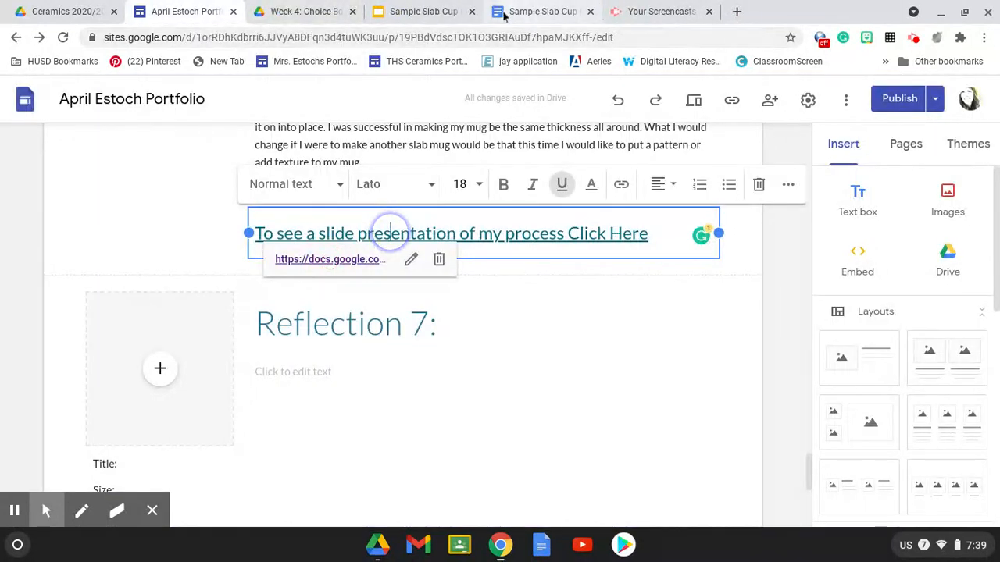
Publish the portfolio site with the updated Reflections page
click(173, 204)
scroll(396, 295, up, 4)
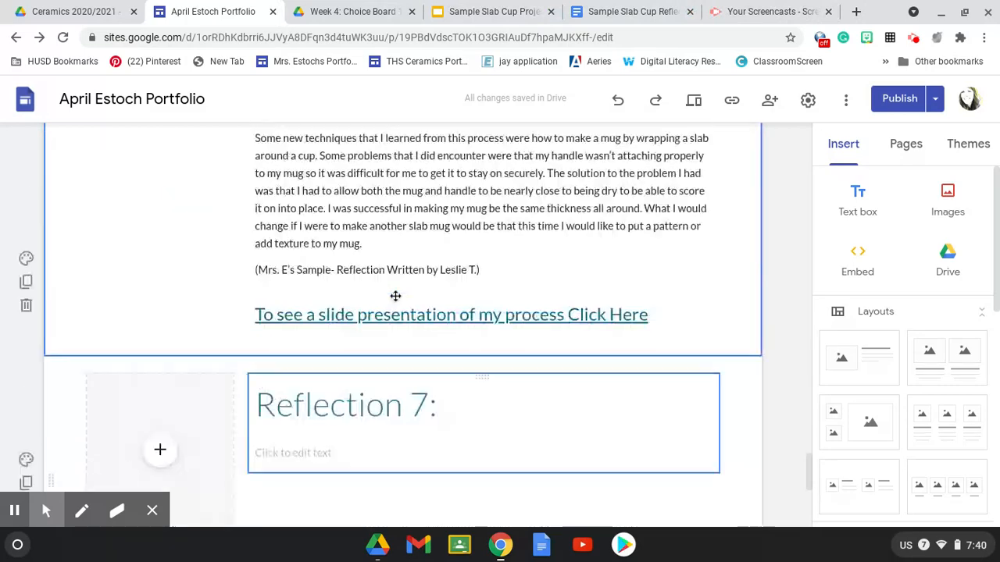
click(904, 100)
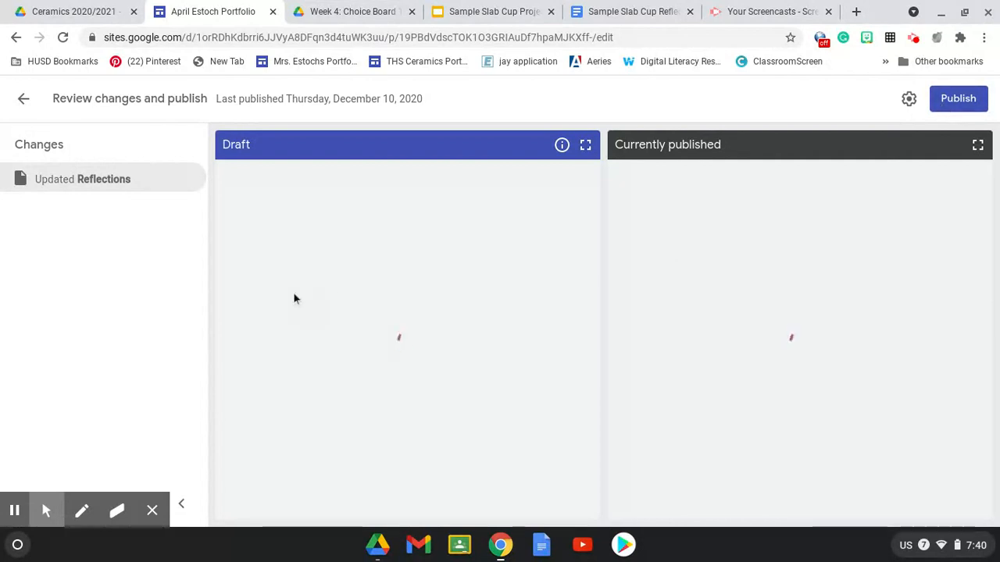
click(967, 101)
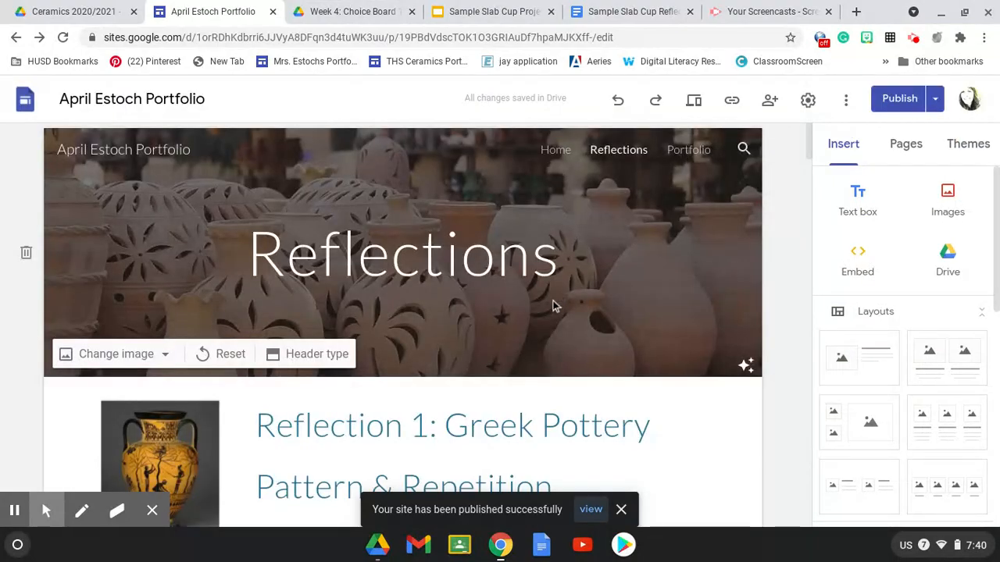
Return to the slab mug reflection and reduce the browser zoom to 80% to fit the whole section on screen
scroll(553, 305, down, 10)
scroll(553, 305, down, 15)
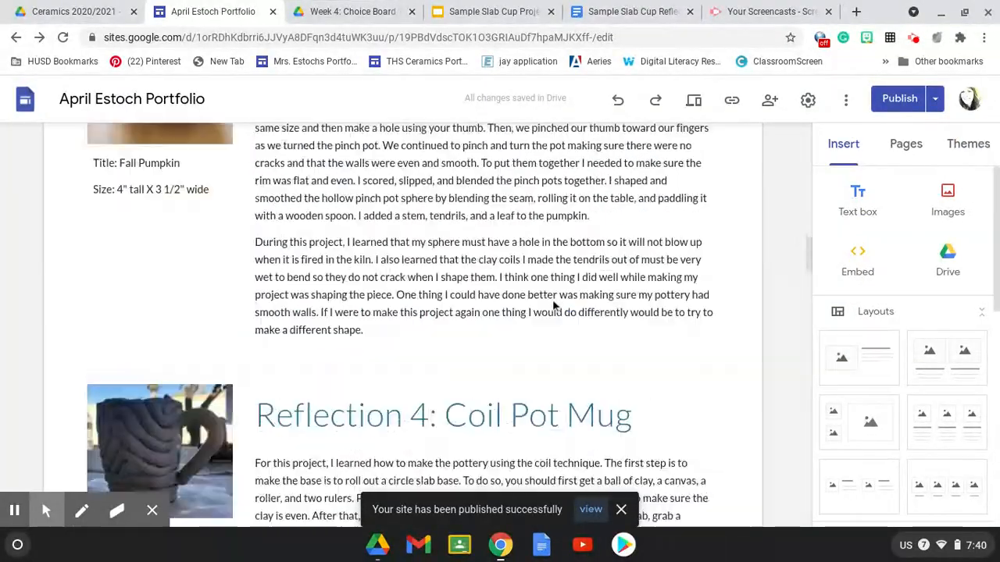
scroll(553, 305, down, 15)
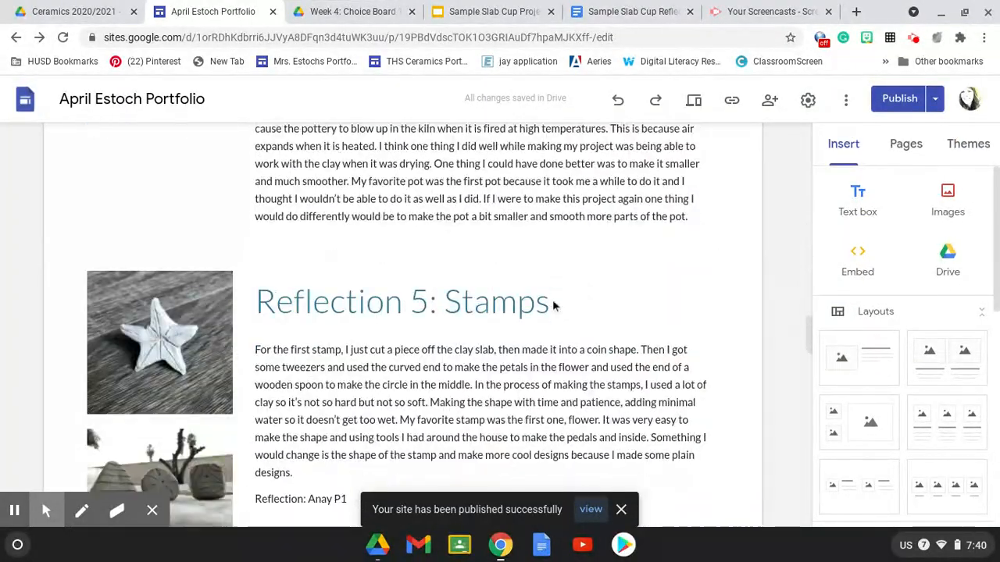
scroll(553, 306, down, 15)
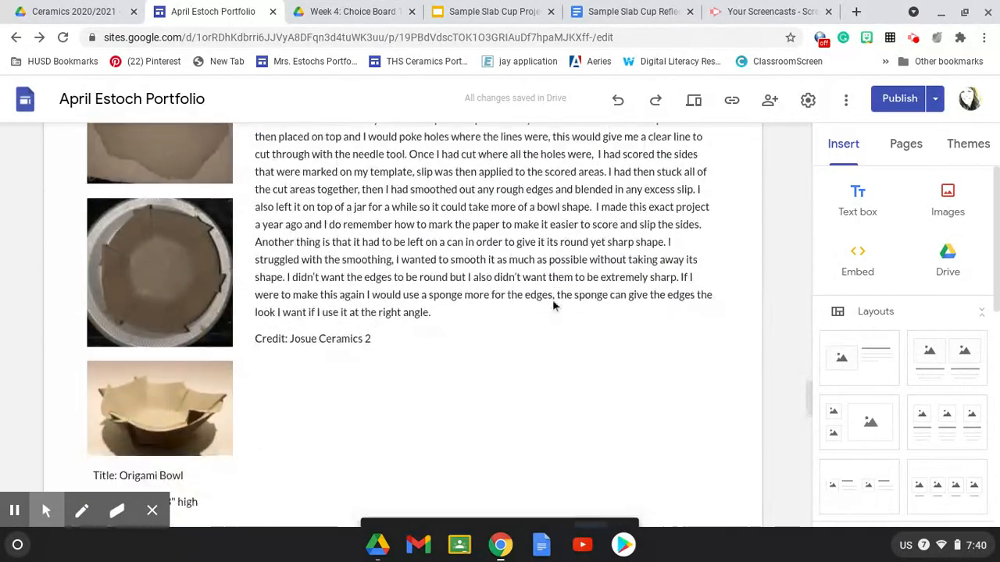
scroll(589, 286, down, 3)
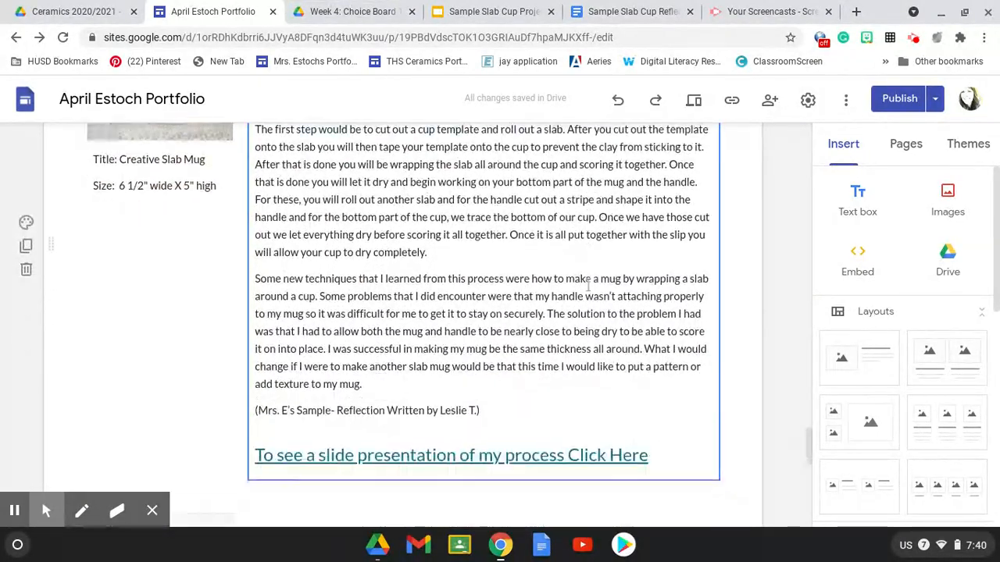
scroll(589, 286, up, 3)
scroll(589, 286, down, 1)
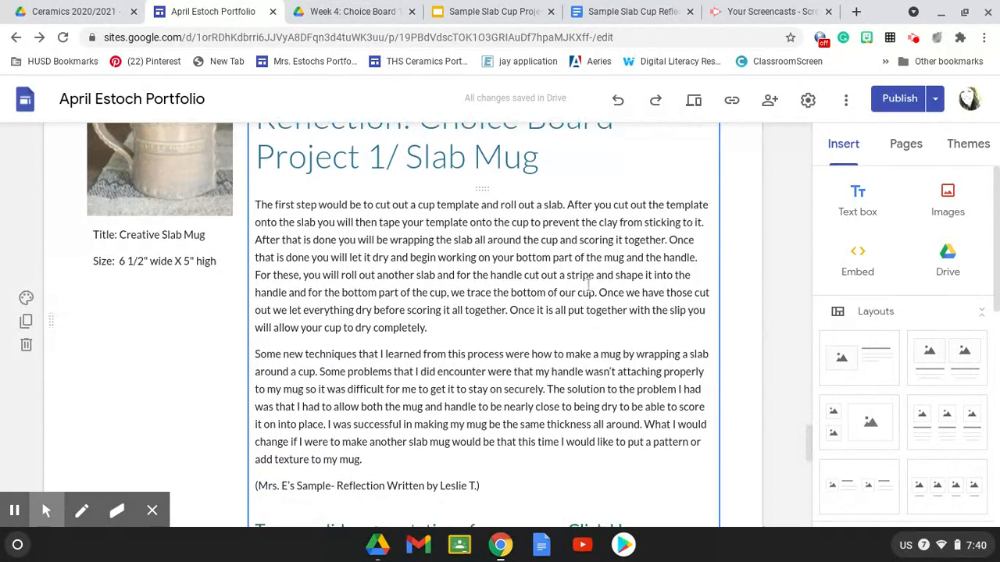
scroll(589, 286, up, 2)
click(984, 37)
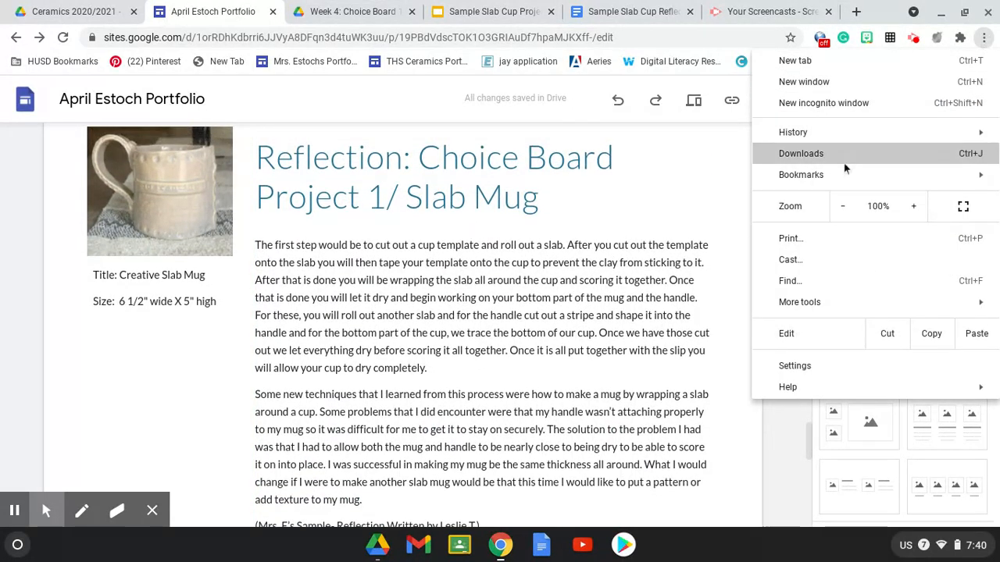
click(844, 208)
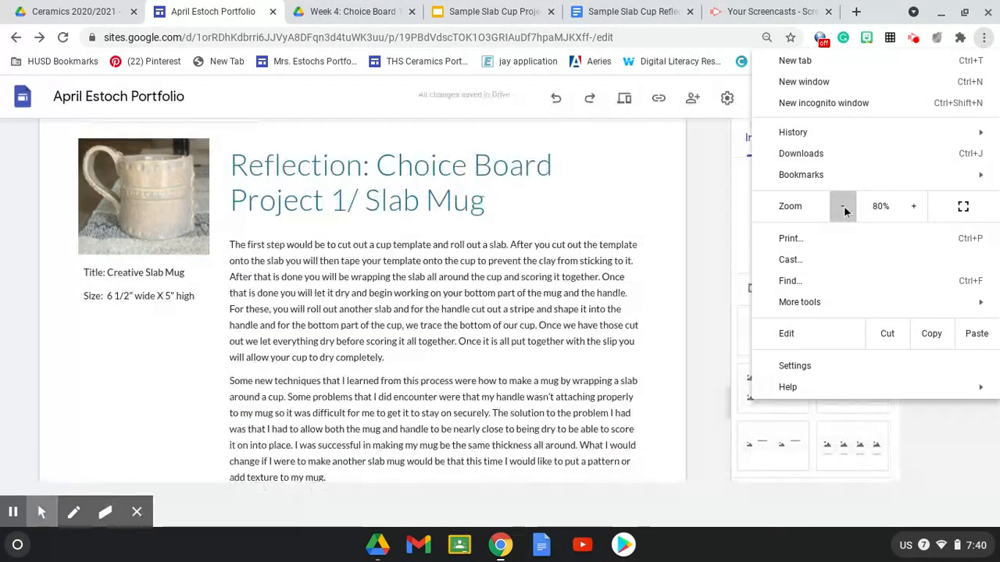
click(843, 206)
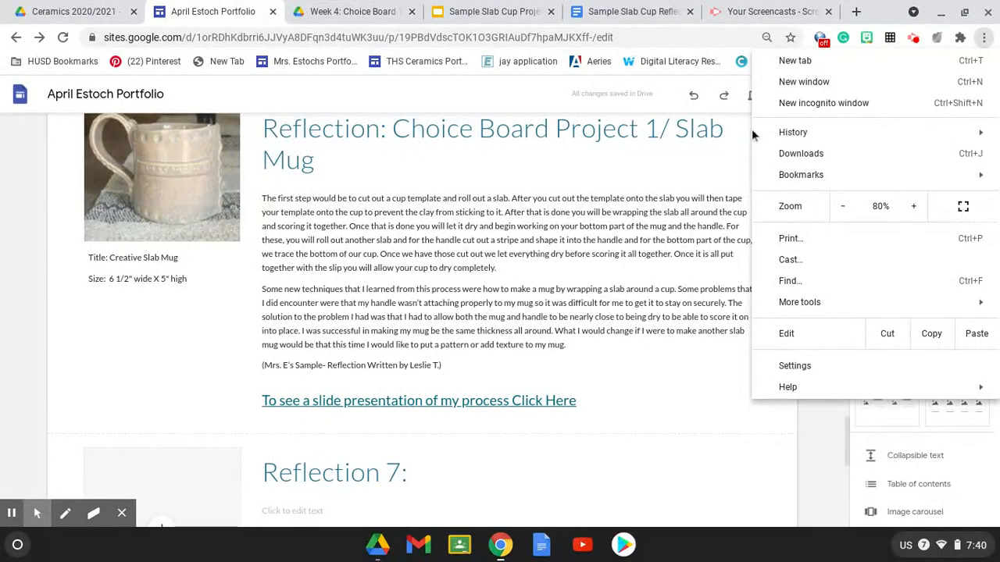
click(168, 340)
scroll(588, 328, up, 1)
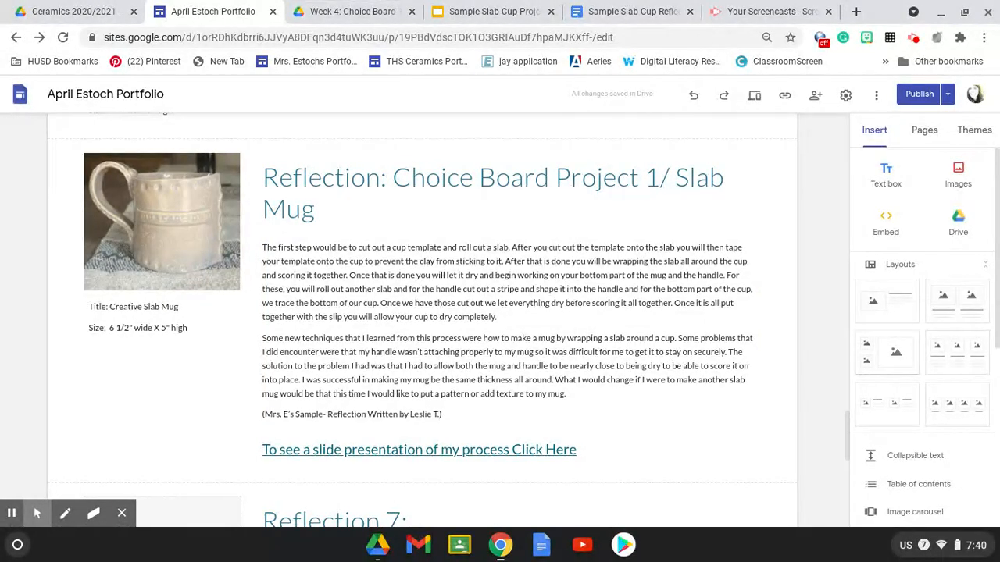
Take a screenshot of the complete slab mug reflection section and dismiss the notifications
key(ctrl+F5)
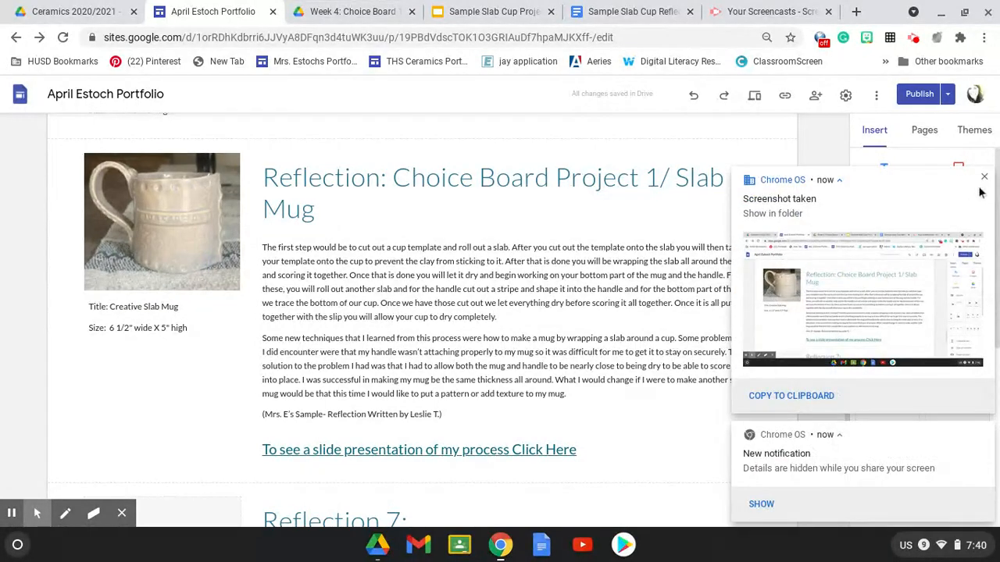
click(984, 179)
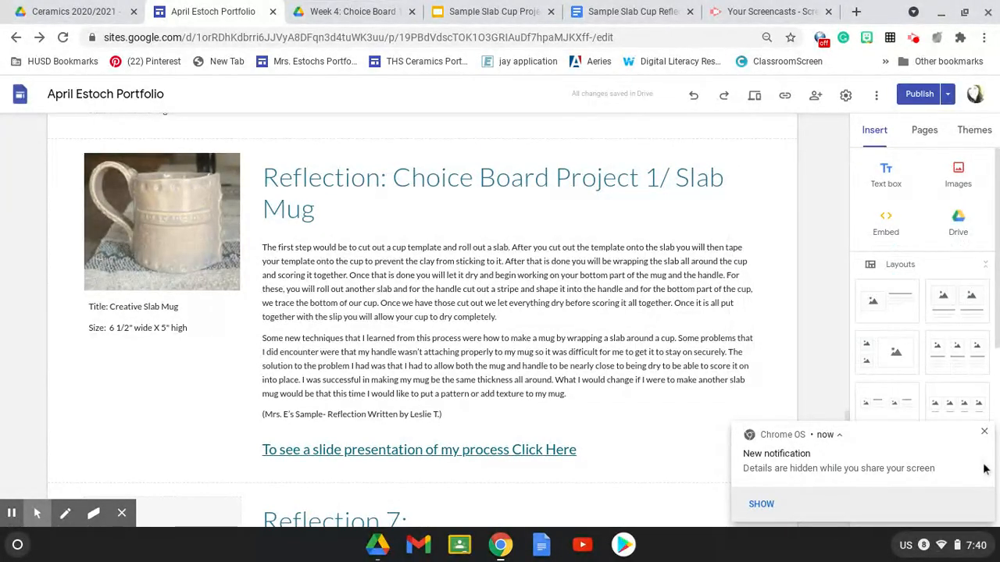
click(985, 434)
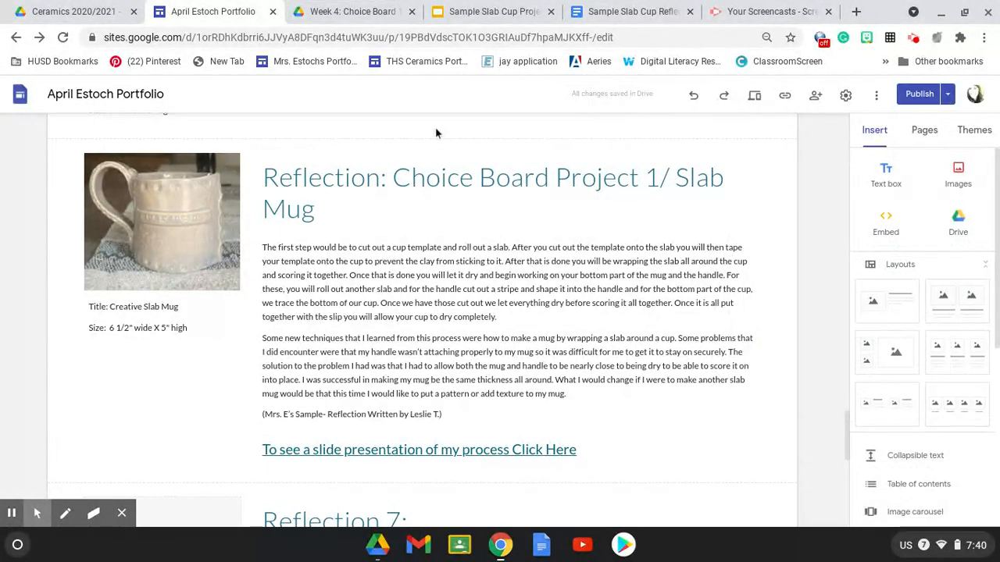
scroll(535, 260, up, 1)
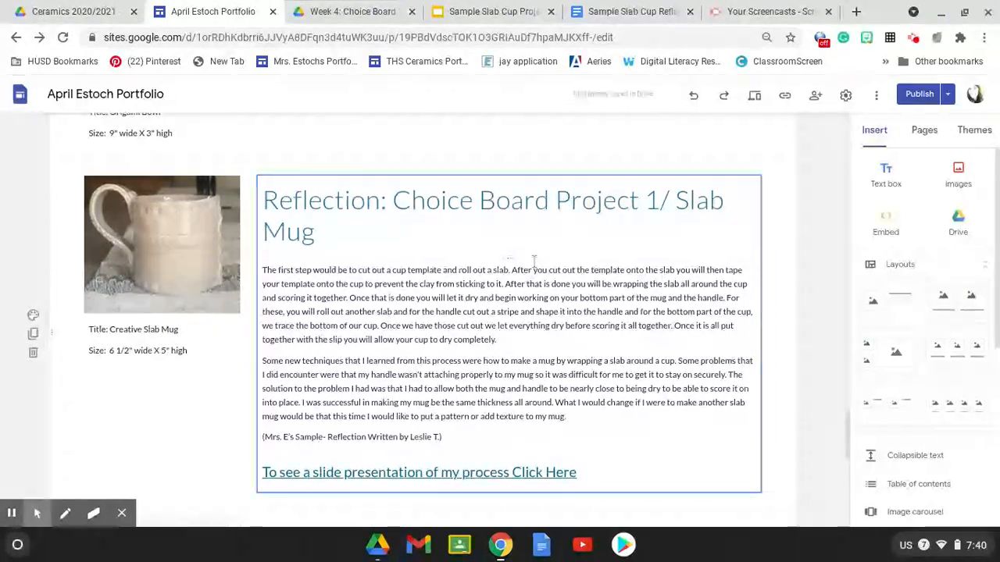